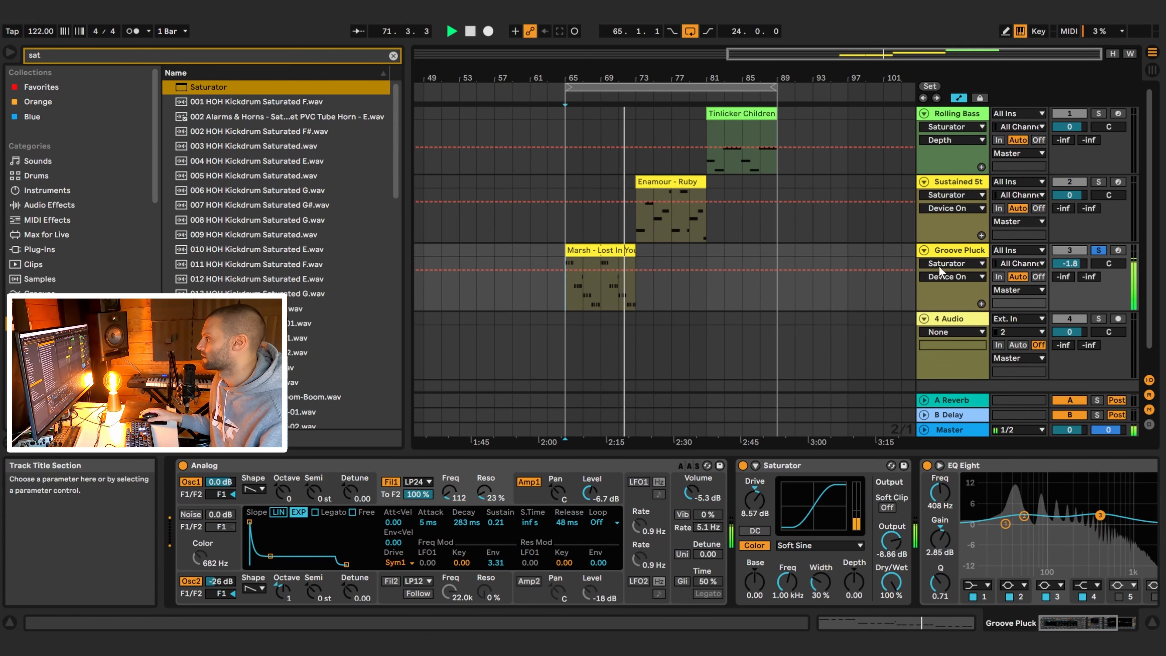
# Step: Solo the Sustained 5th track and play its Enamour - Ruby clip from bar 73
pyautogui.click(960, 184)
pyautogui.press('space')
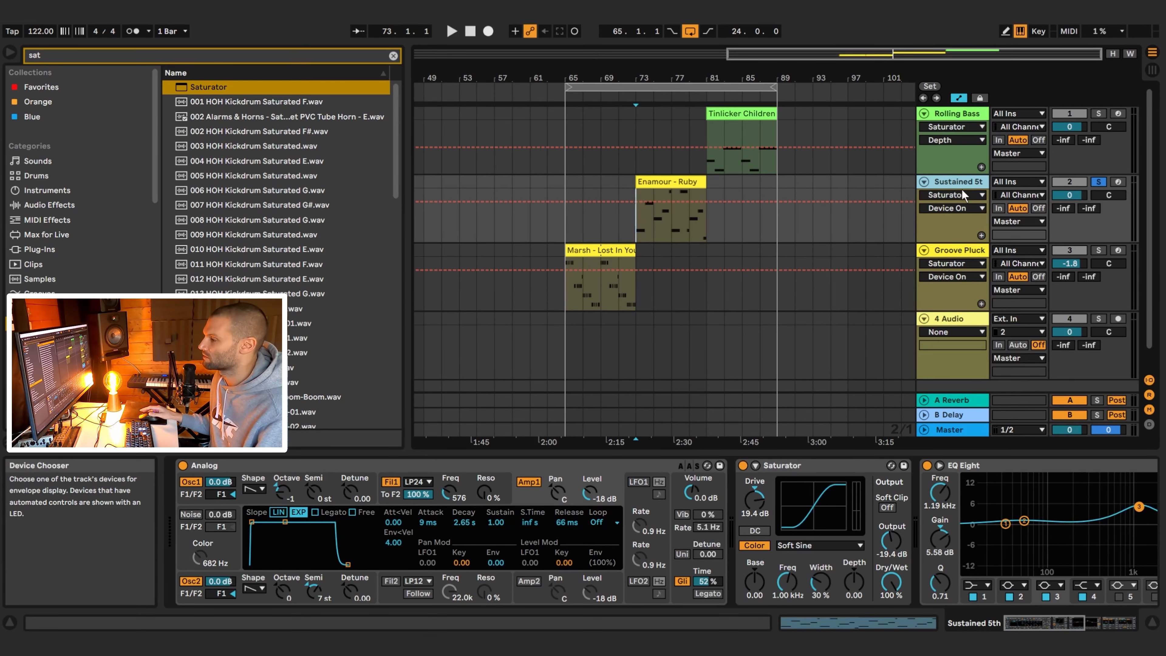
pyautogui.click(634, 225)
pyautogui.moveTo(698, 54); pyautogui.dragTo(698, 73)
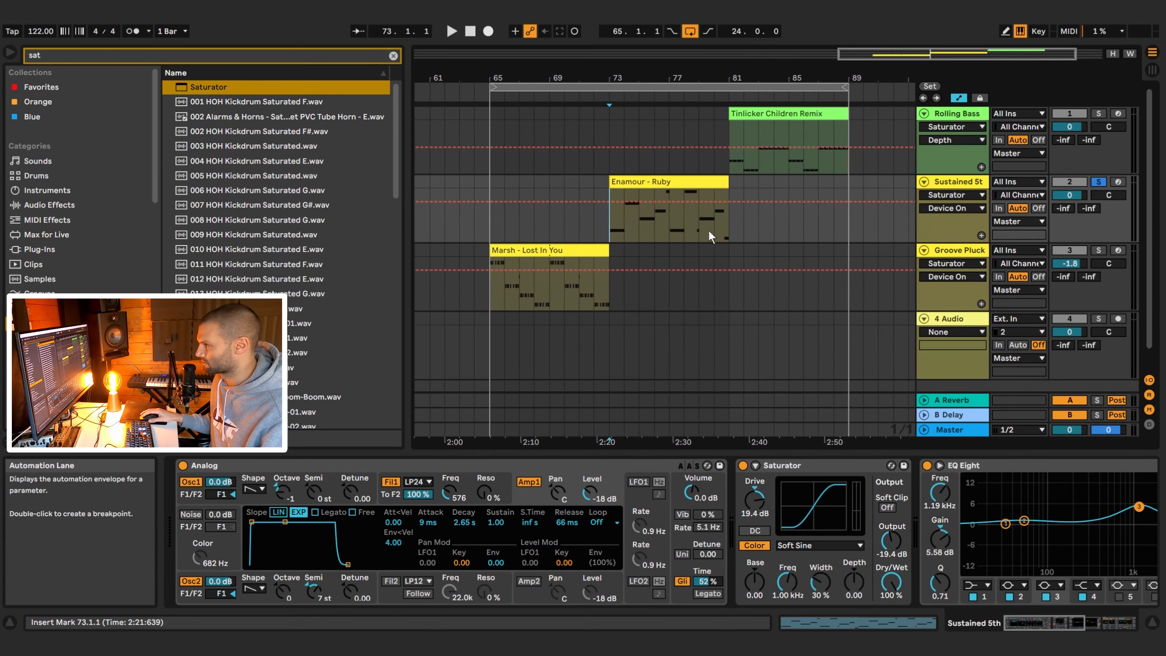
pyautogui.press('space')
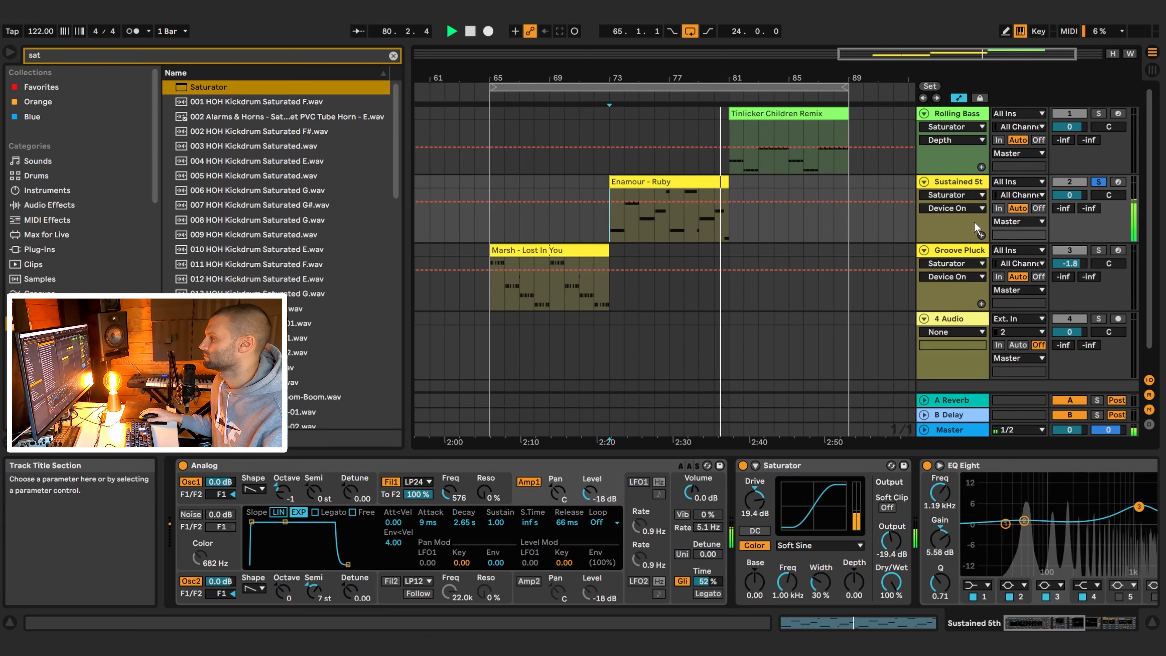
pyautogui.press('space')
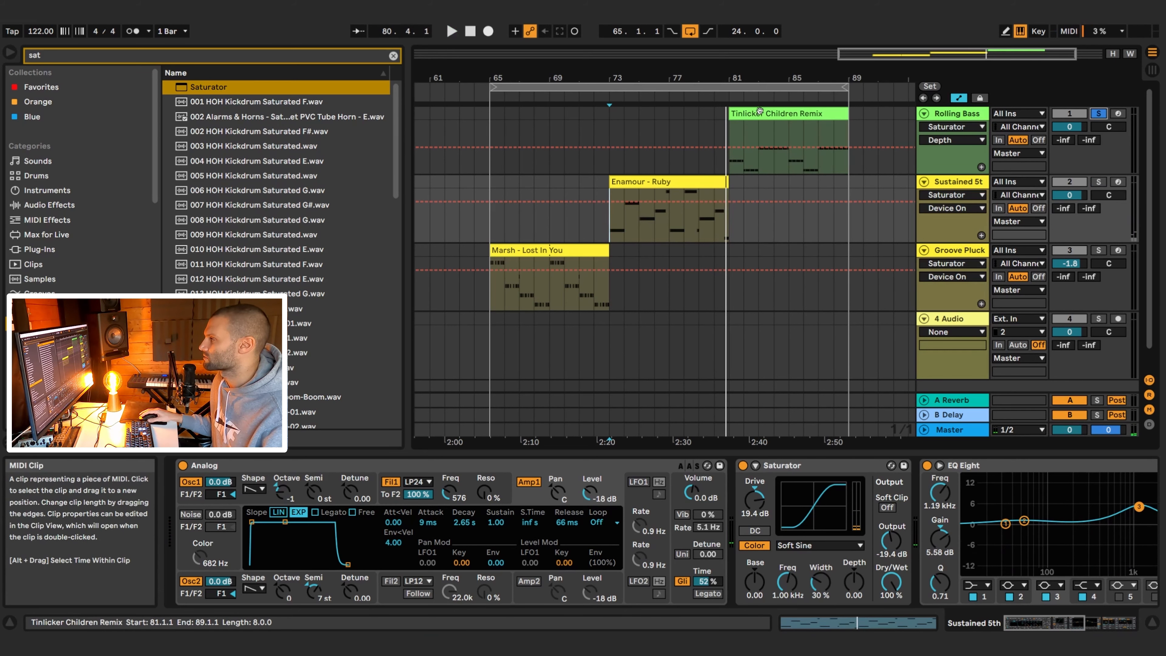
# Step: Solo the Rolling Bass track and play the Tinlicker Children Remix clip from bar 81
pyautogui.click(760, 112)
pyautogui.moveTo(932, 73); pyautogui.dragTo(744, 160)
pyautogui.click(742, 115)
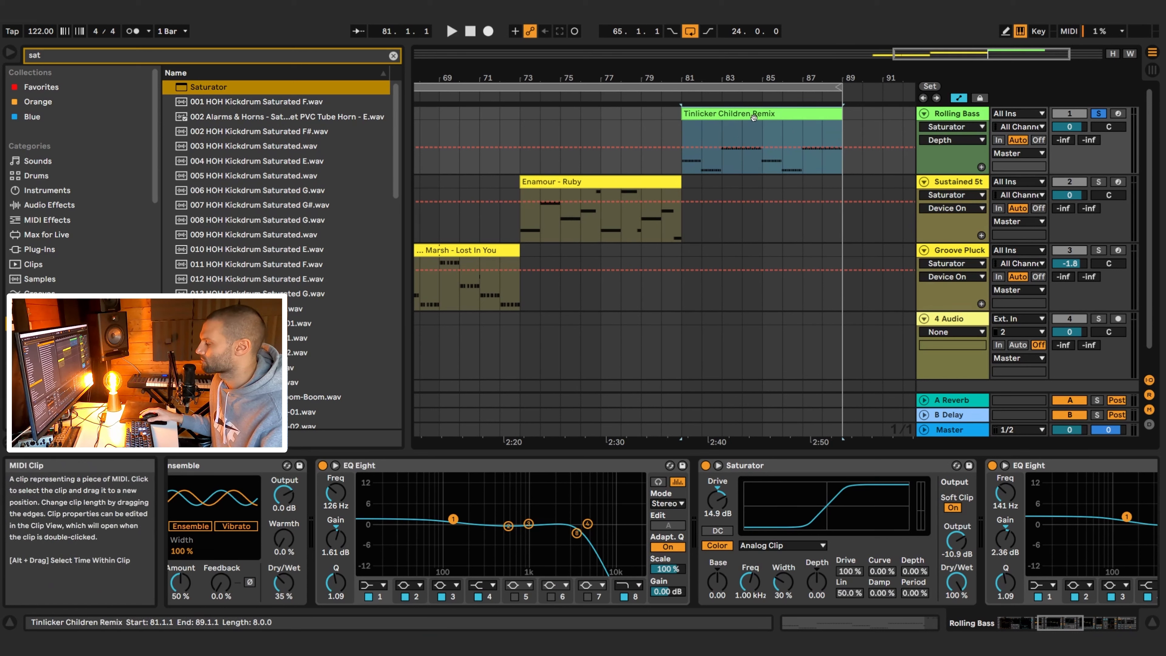
pyautogui.press('space')
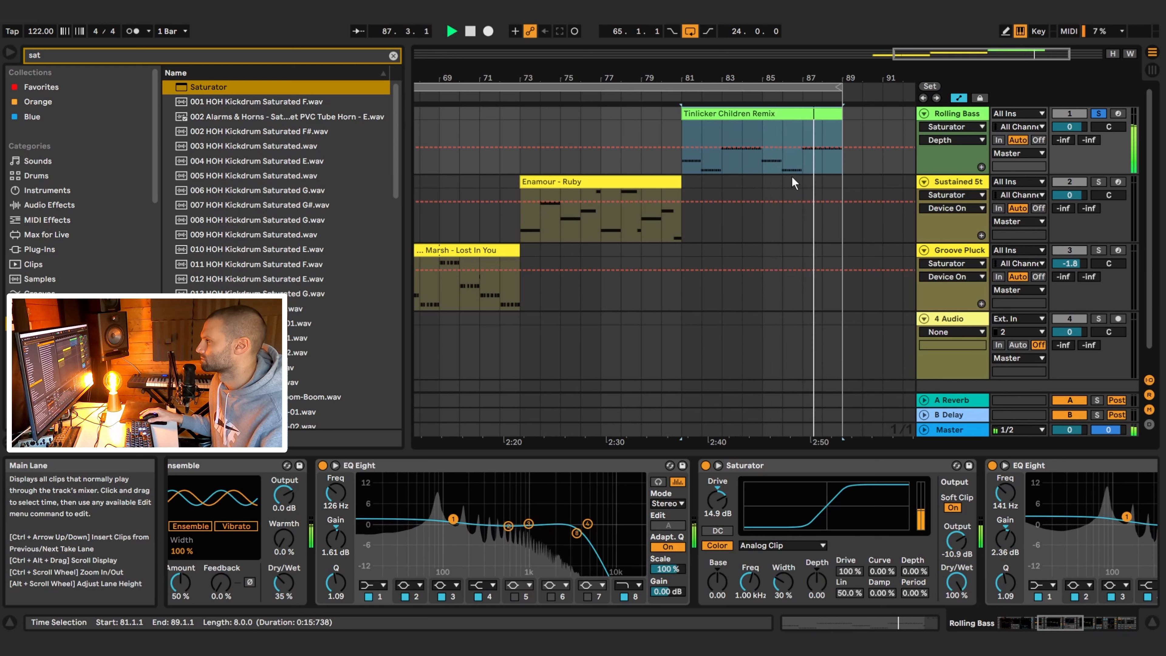
pyautogui.press('space')
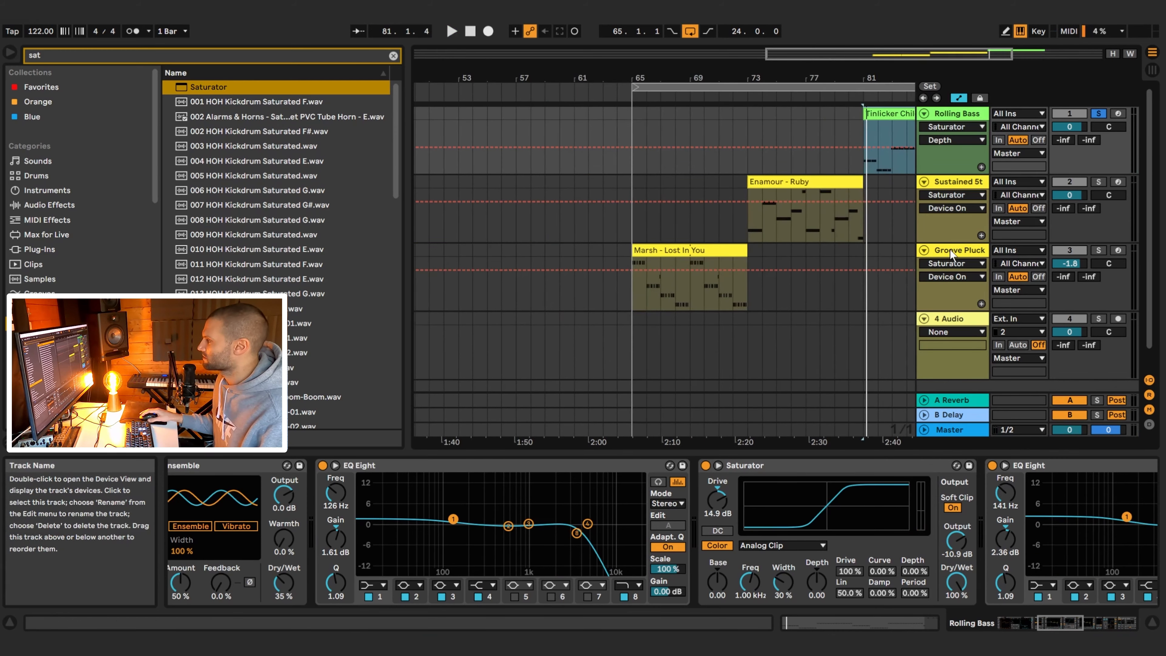
# Step: Solo and duplicate the Groove Pluck track, and open the copied Marsh - Lost In You clip to view its notes
pyautogui.click(954, 253)
pyautogui.click(1099, 250)
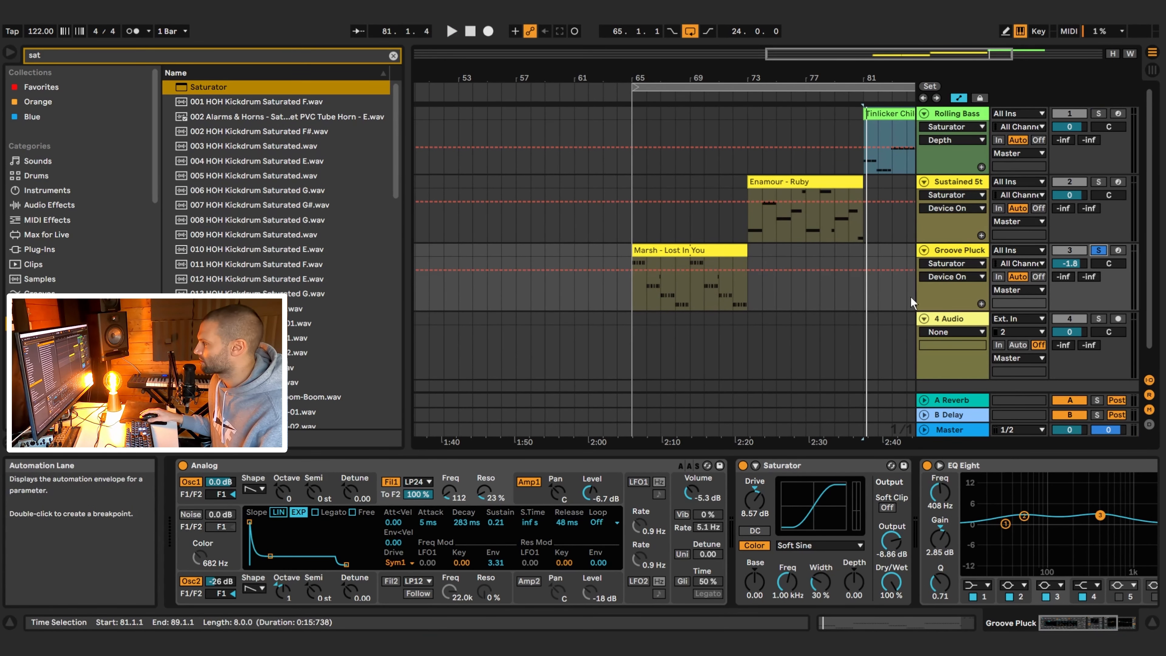
pyautogui.hotkey('ctrl', 'd')
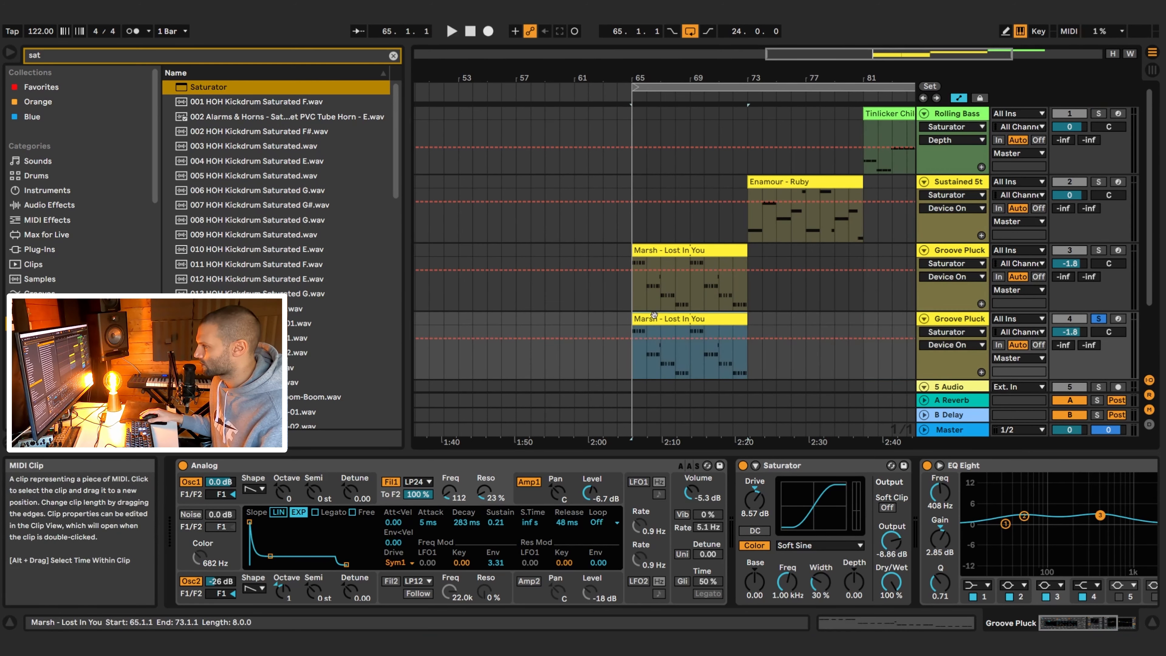
pyautogui.doubleClick(654, 315)
pyautogui.scroll(1, 721, 506)
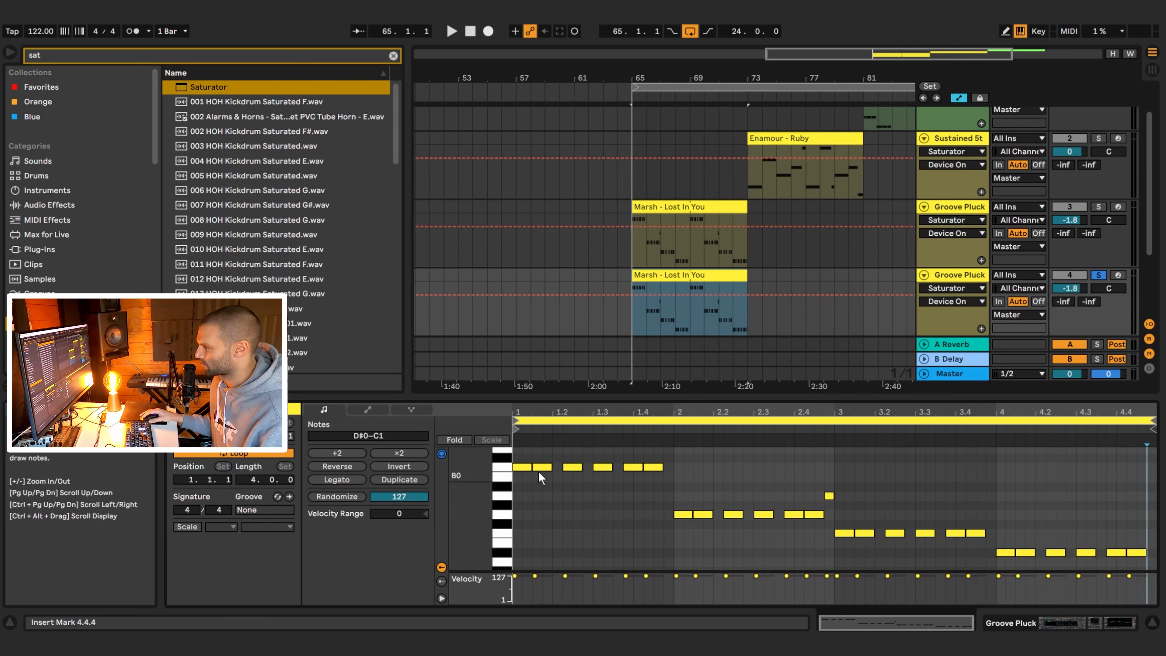
# Step: Show the duplicated Groove Pluck track's device chain and switch off its effects after Analog, including EQ Eight and Saturator
pyautogui.doubleClick(958, 276)
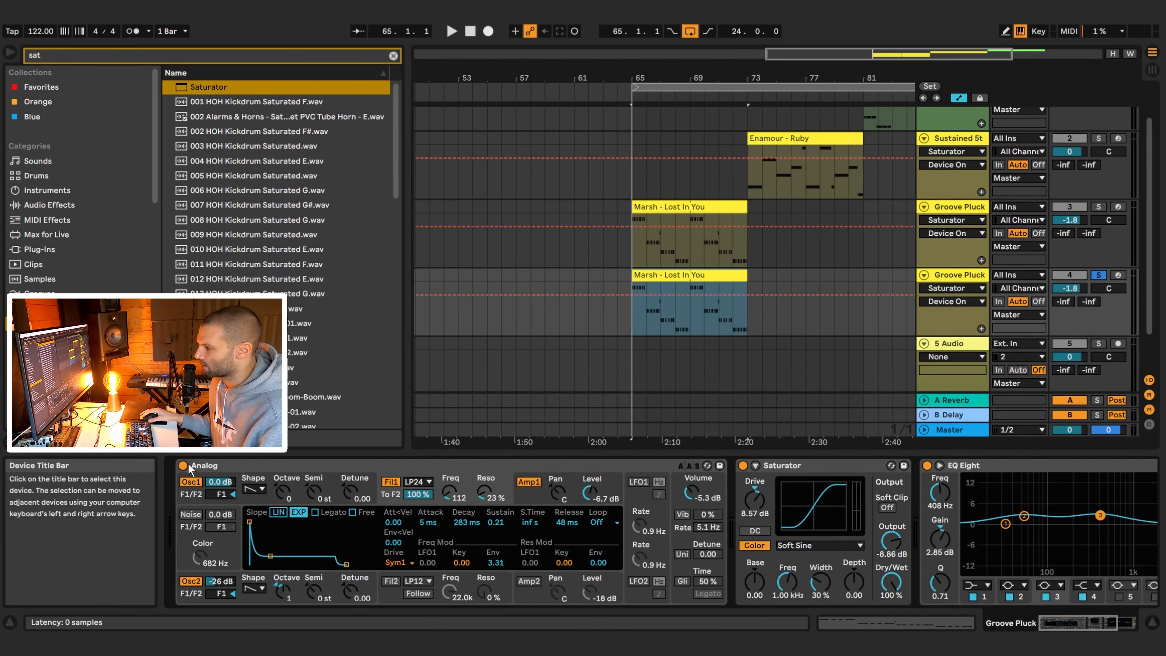
pyautogui.click(284, 466)
pyautogui.moveTo(1097, 624); pyautogui.dragTo(1003, 609)
pyautogui.click(927, 466)
pyautogui.click(742, 465)
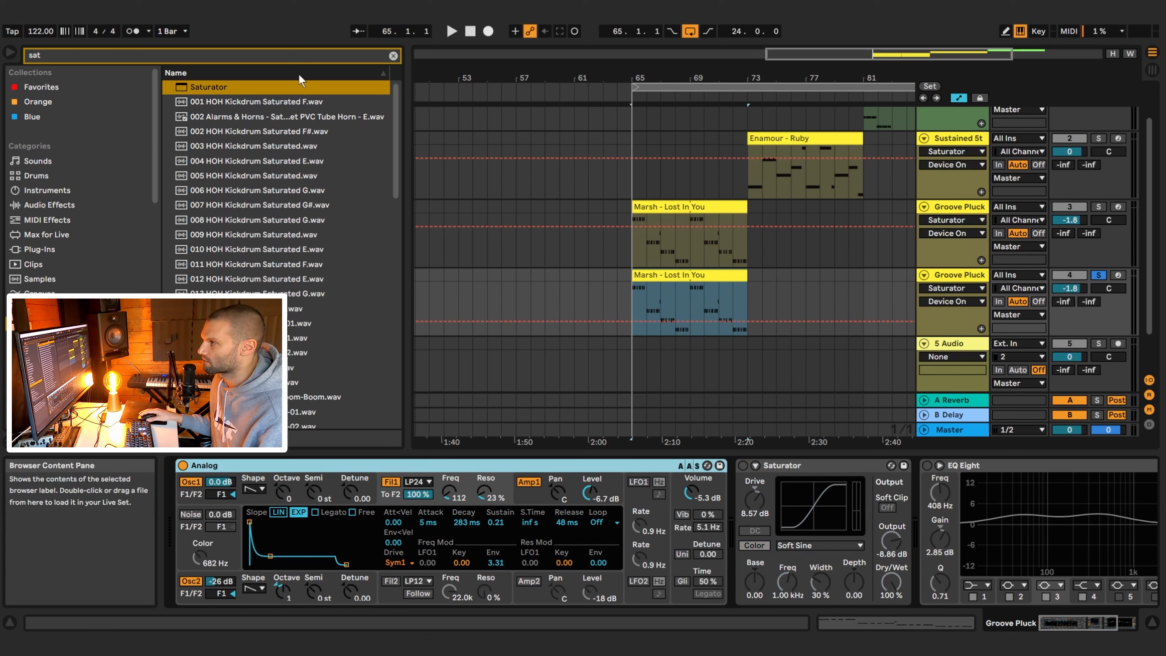
# Step: Search the browser for "ana" and load a default Analog in place of the duplicated track's existing synth
pyautogui.click(393, 56)
pyautogui.write('a')
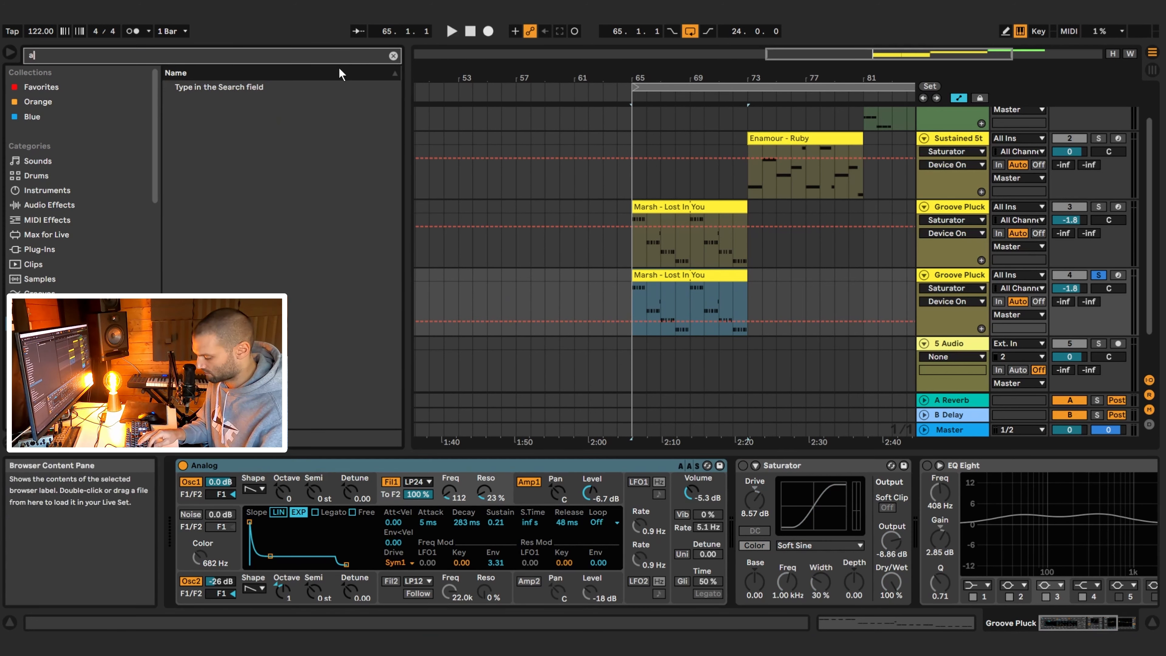
pyautogui.write('na')
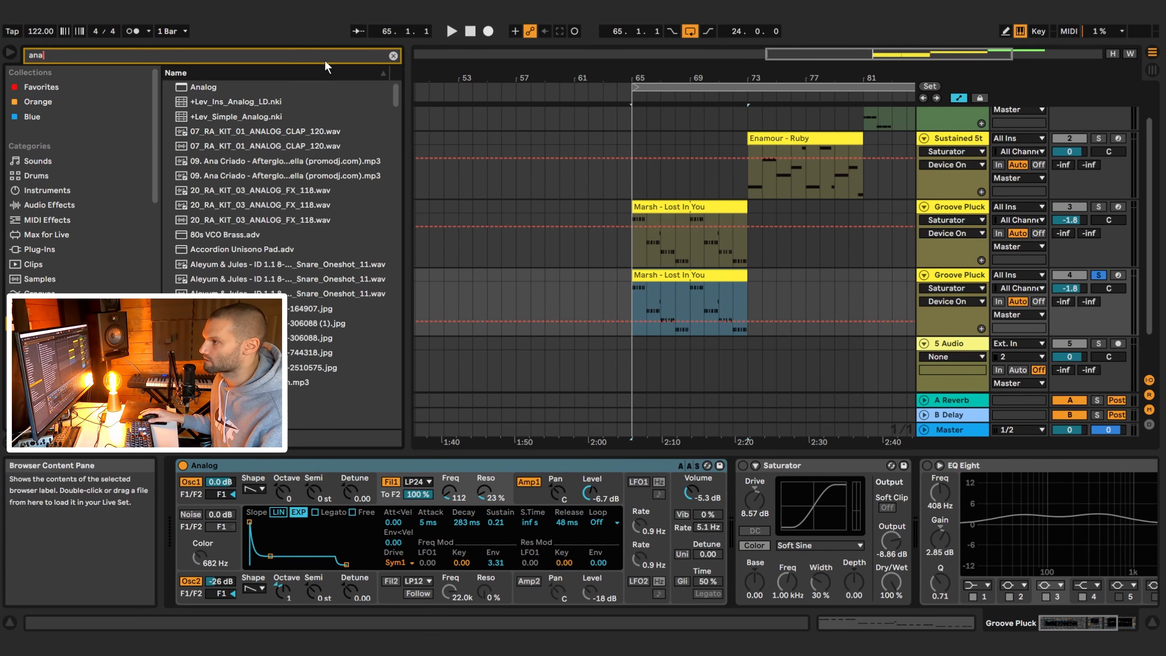
pyautogui.click(208, 88)
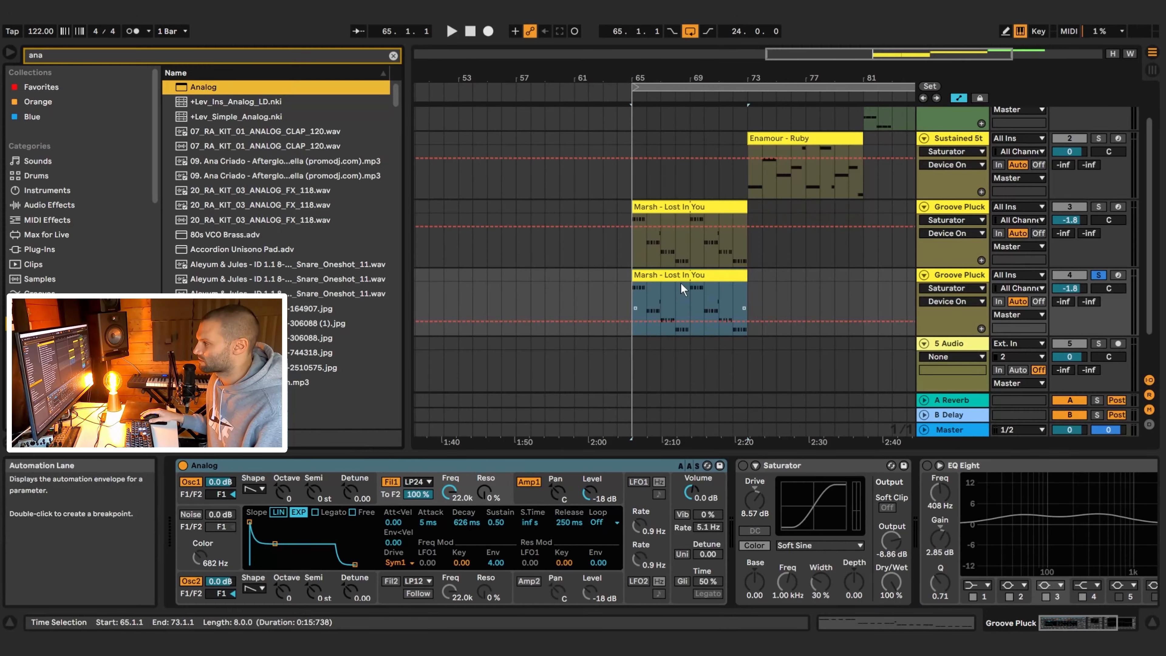
# Step: Switch off oscillator 2 in Analog and audition the copied Marsh - Lost In You clip
pyautogui.click(683, 278)
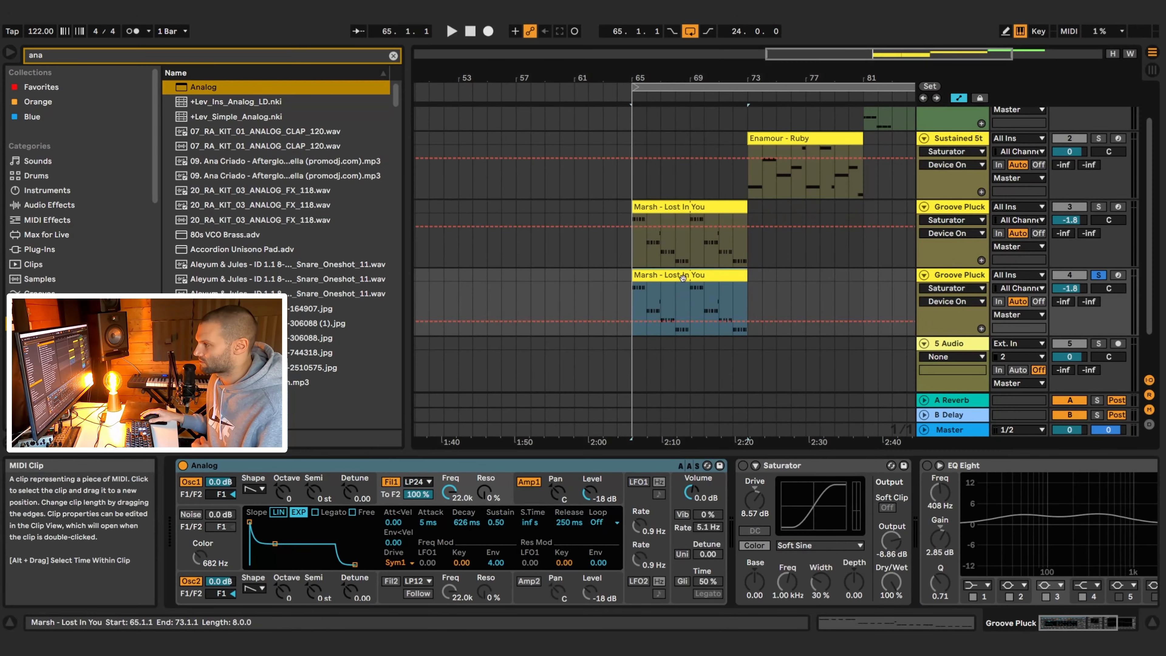
pyautogui.click(191, 582)
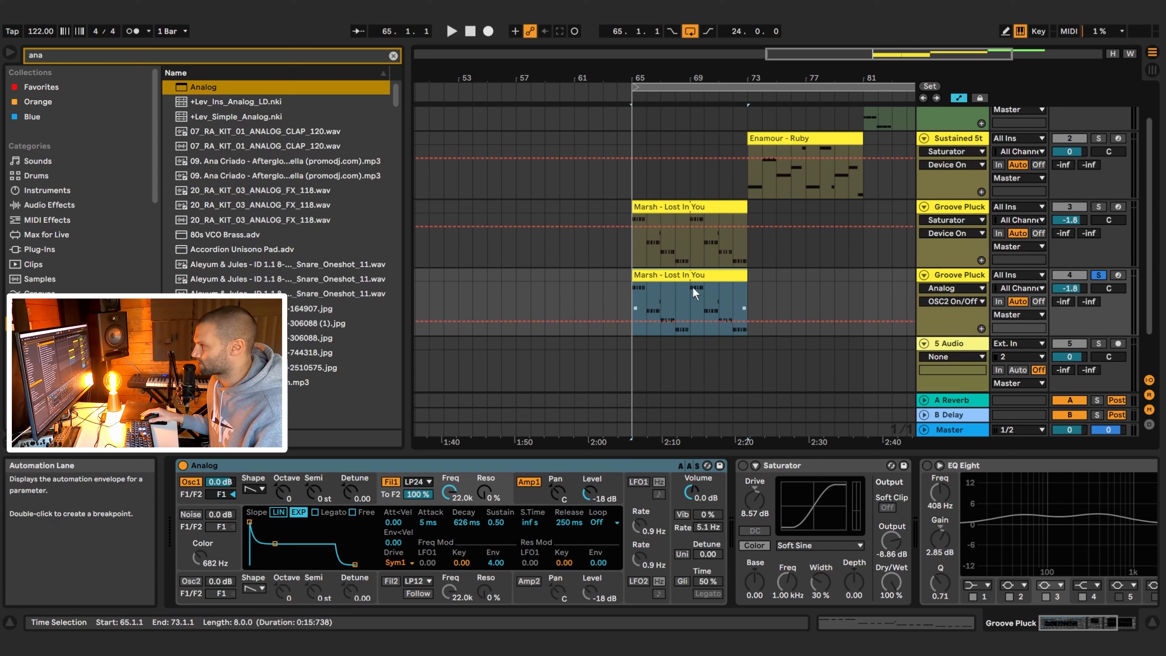
pyautogui.press('space')
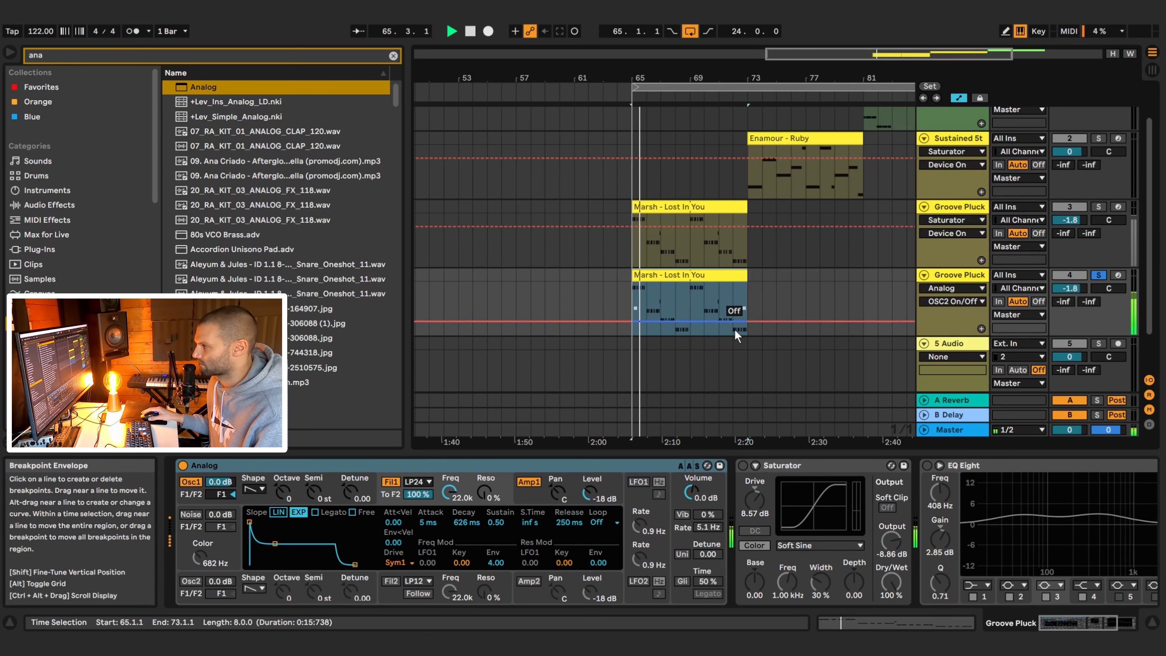
pyautogui.press('space')
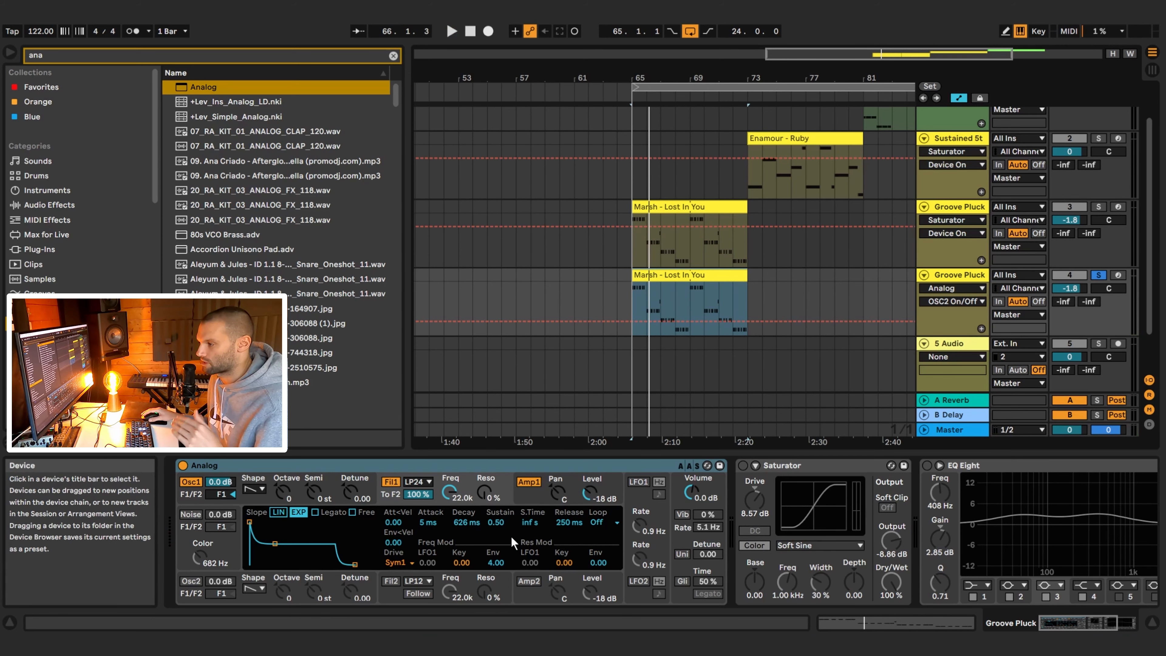
# Step: Shape Analog's amp 1 envelope during playback with sustain at 0.00 and decay at 835 ms
pyautogui.click(531, 504)
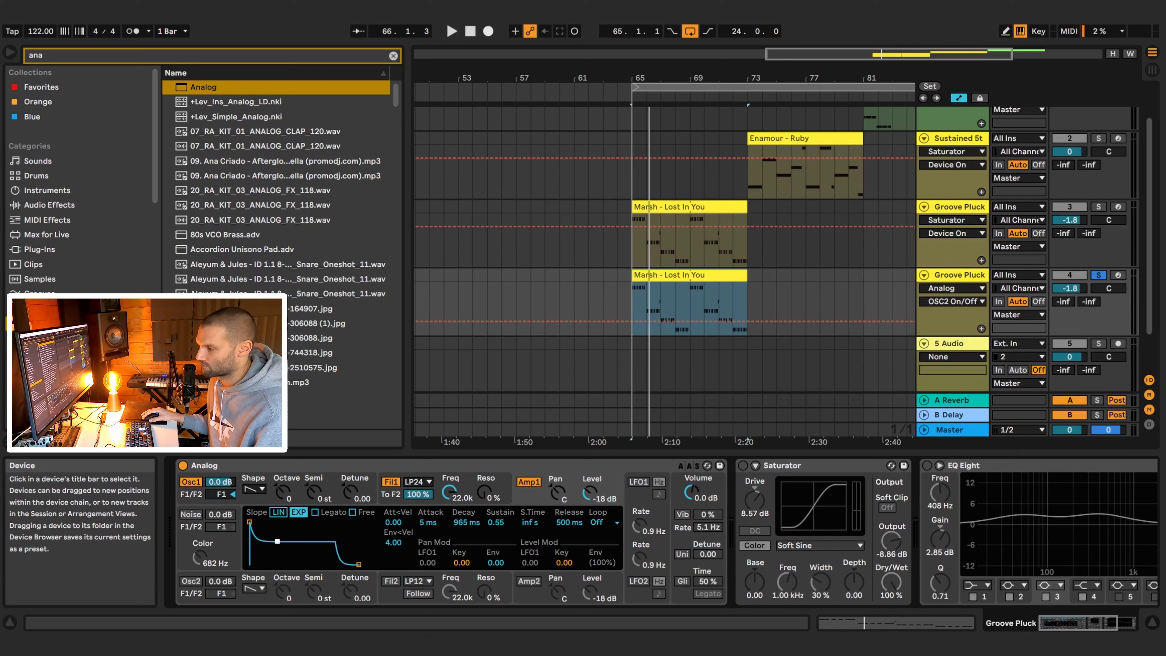
pyautogui.press('space')
pyautogui.moveTo(275, 565); pyautogui.dragTo(278, 564)
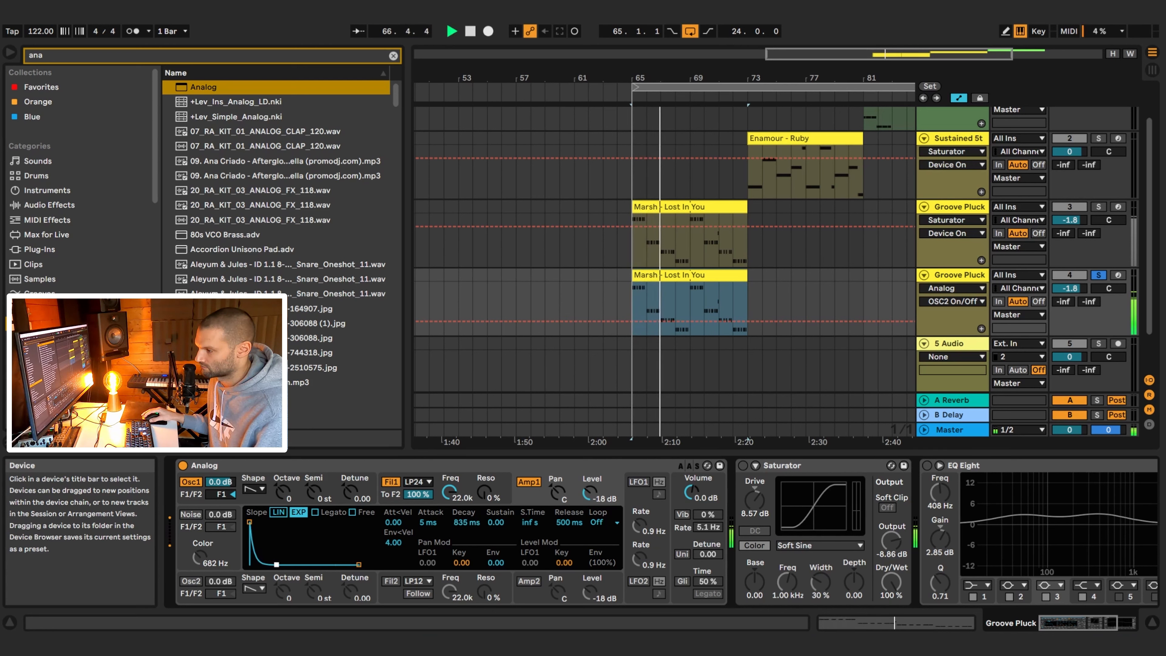
pyautogui.press('space')
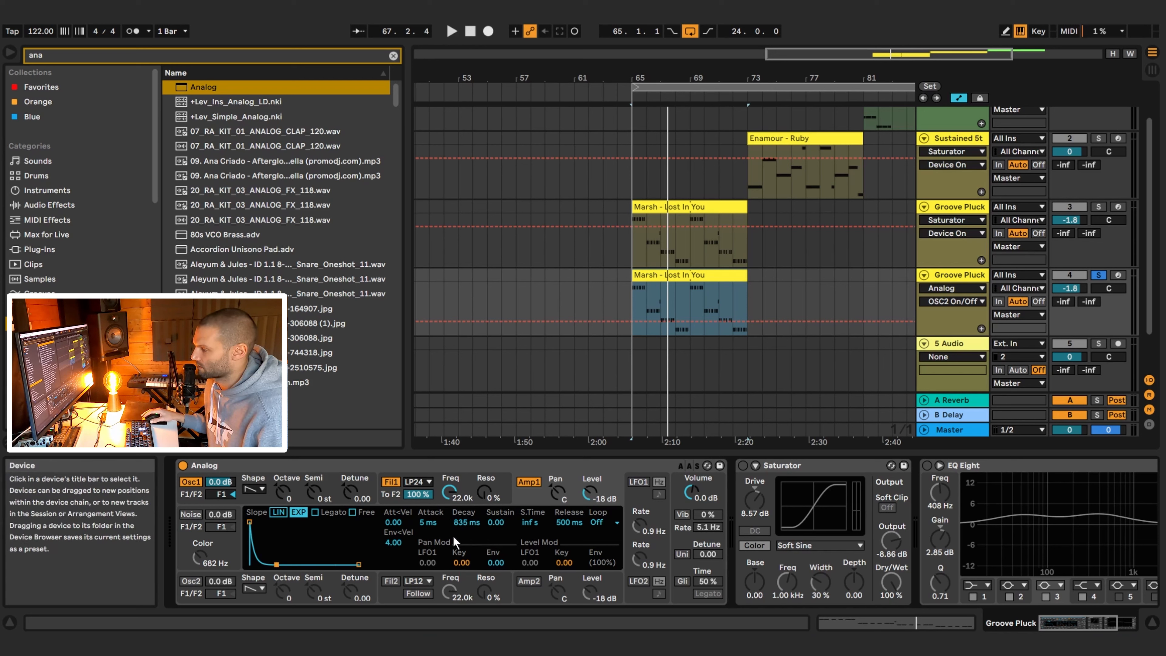
# Step: Play the duplicated pluck clip from bar 65 to hear how the notes overlap around bar 67
pyautogui.click(634, 299)
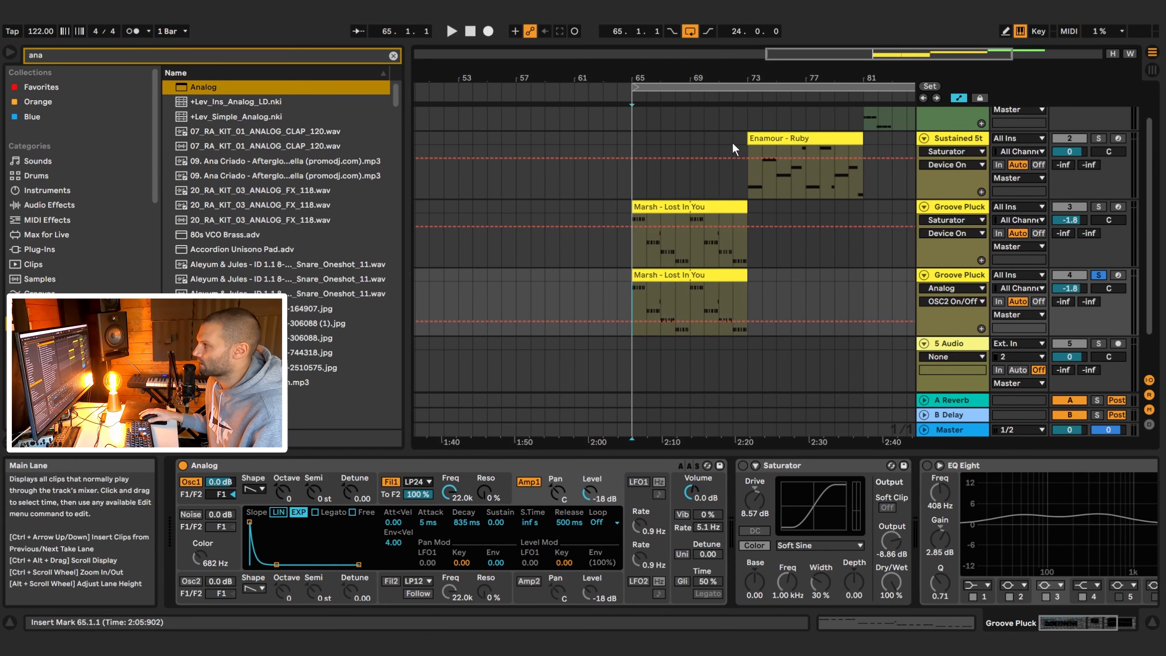
pyautogui.moveTo(815, 54); pyautogui.dragTo(855, 54)
pyautogui.press('space')
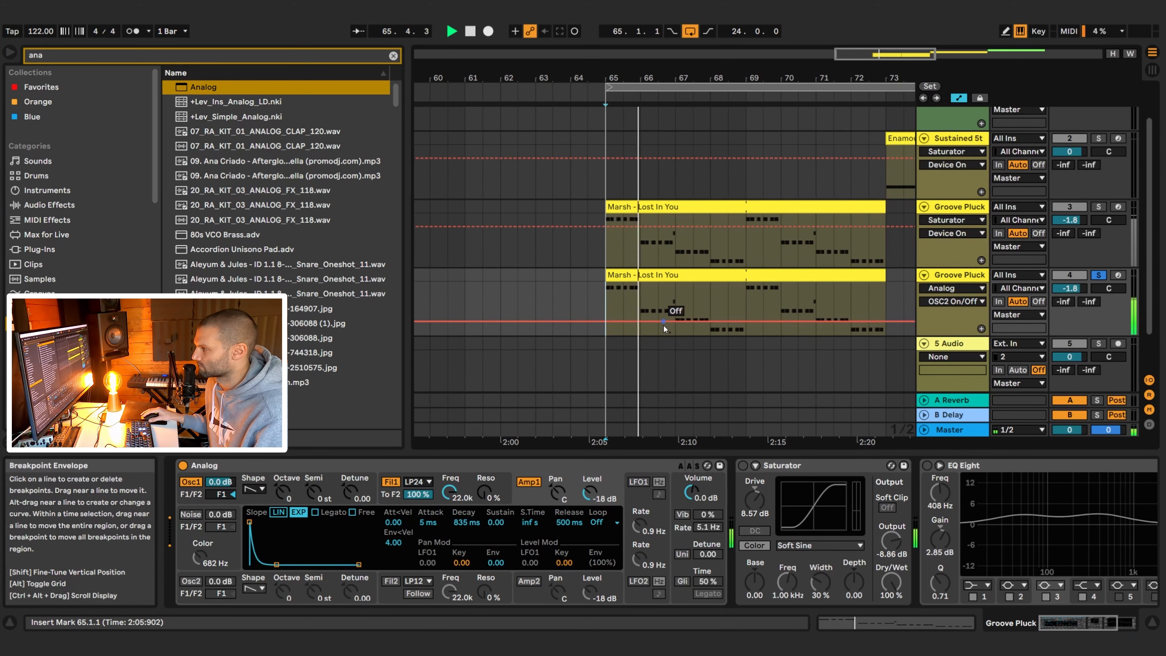
pyautogui.click(685, 321)
pyautogui.click(686, 321)
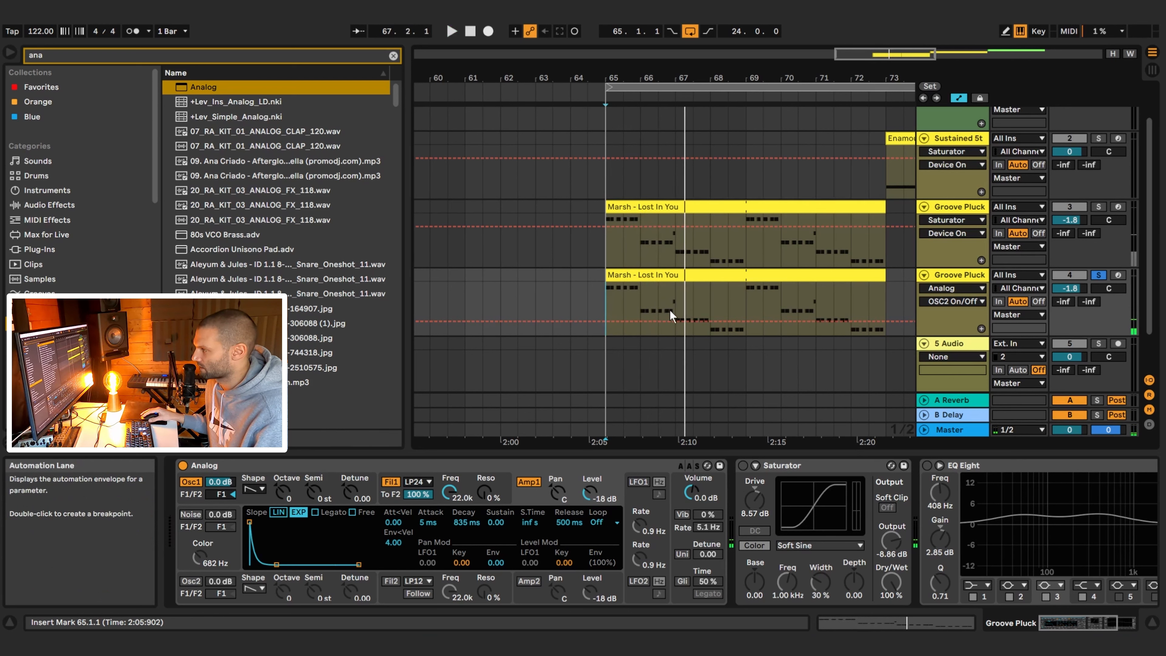
pyautogui.click(679, 318)
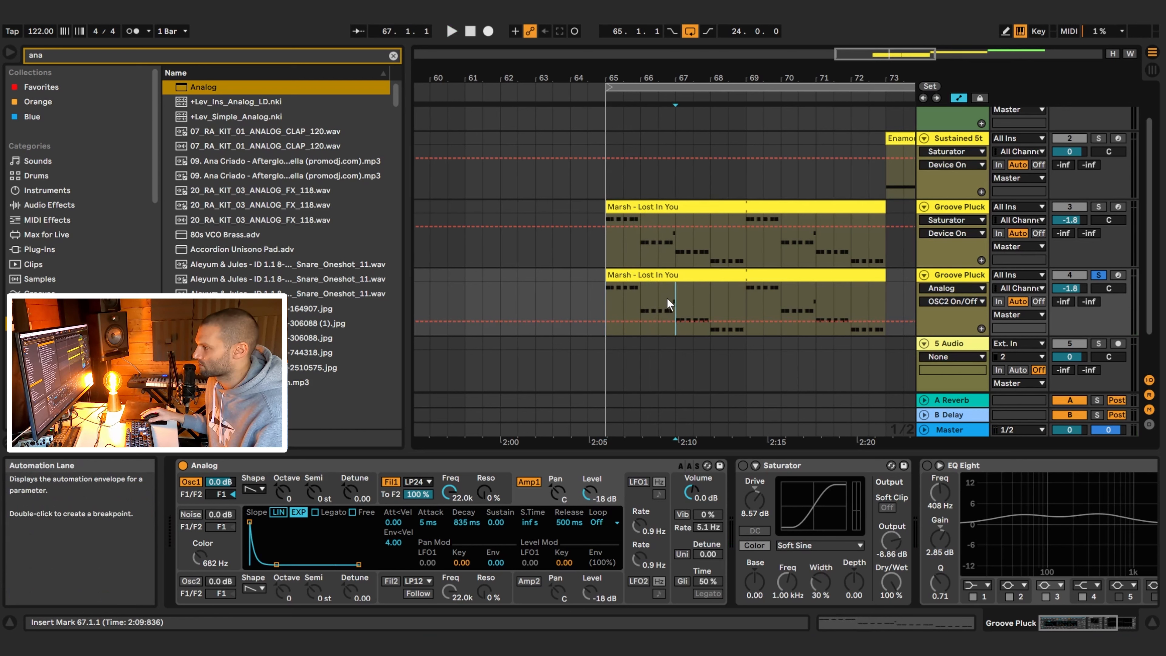
# Step: Set Analog's Voices to Mono and audition the duplicated clip from 66.3.1
pyautogui.click(681, 499)
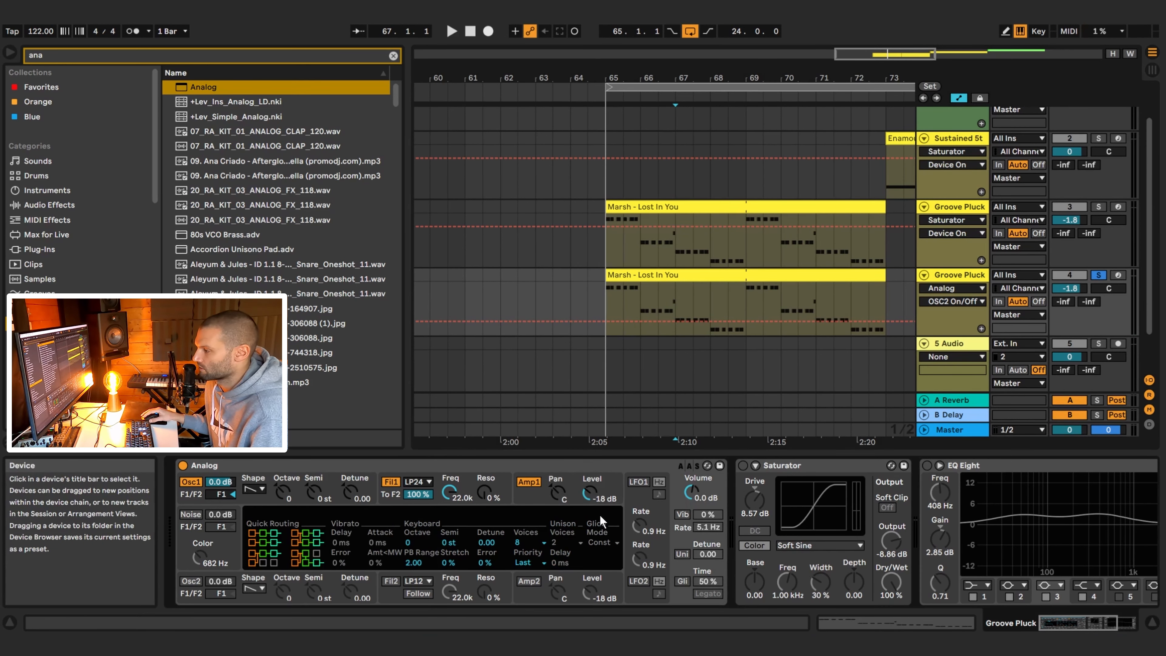
pyautogui.click(544, 543)
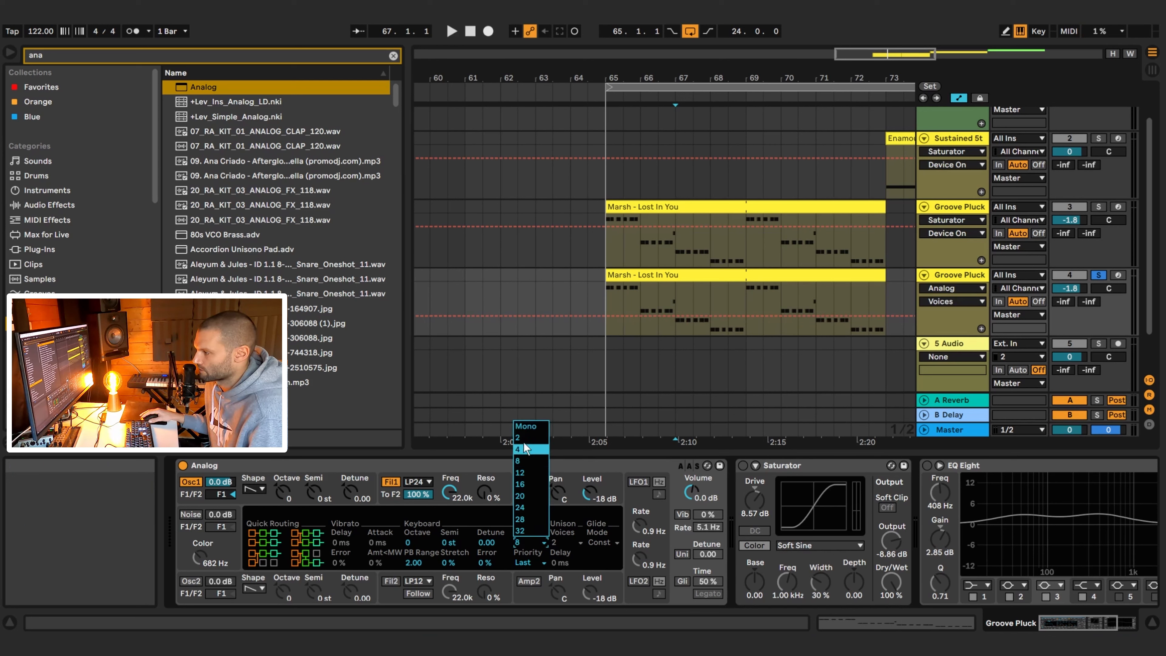
pyautogui.click(524, 426)
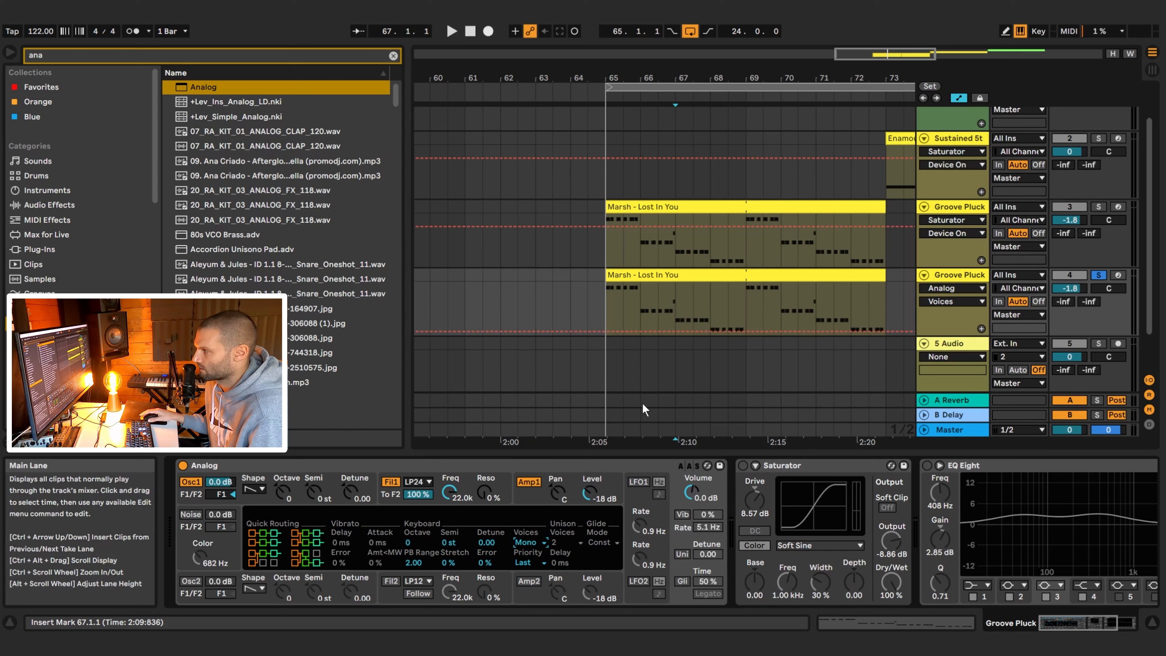
pyautogui.click(659, 300)
pyautogui.press('space')
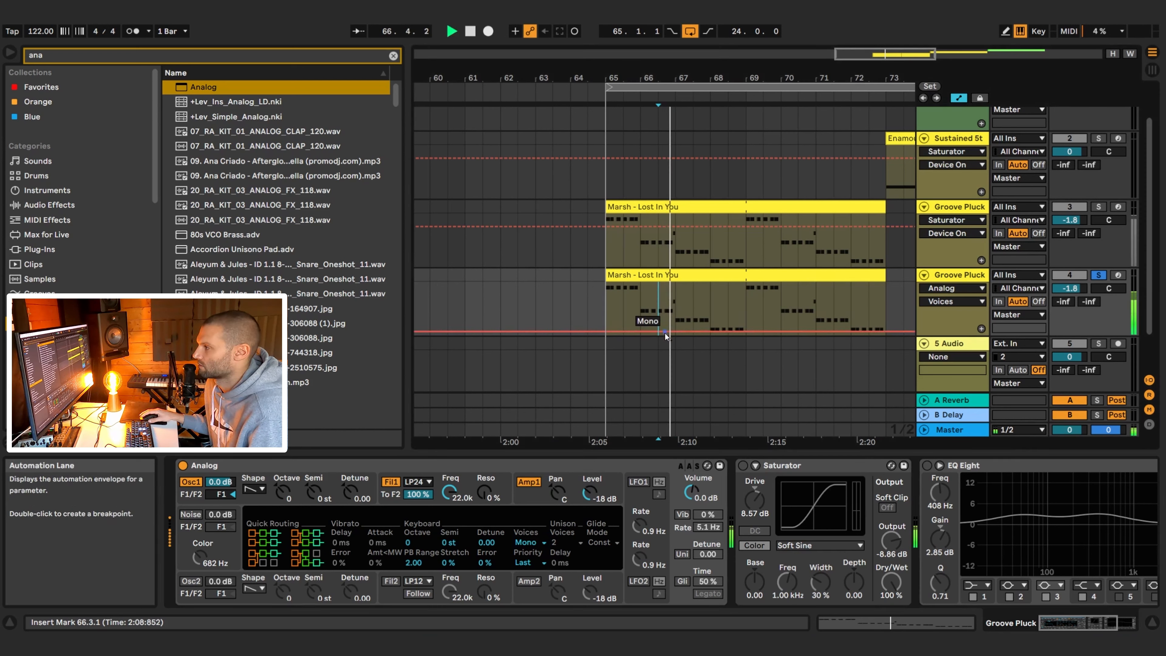
pyautogui.press('space')
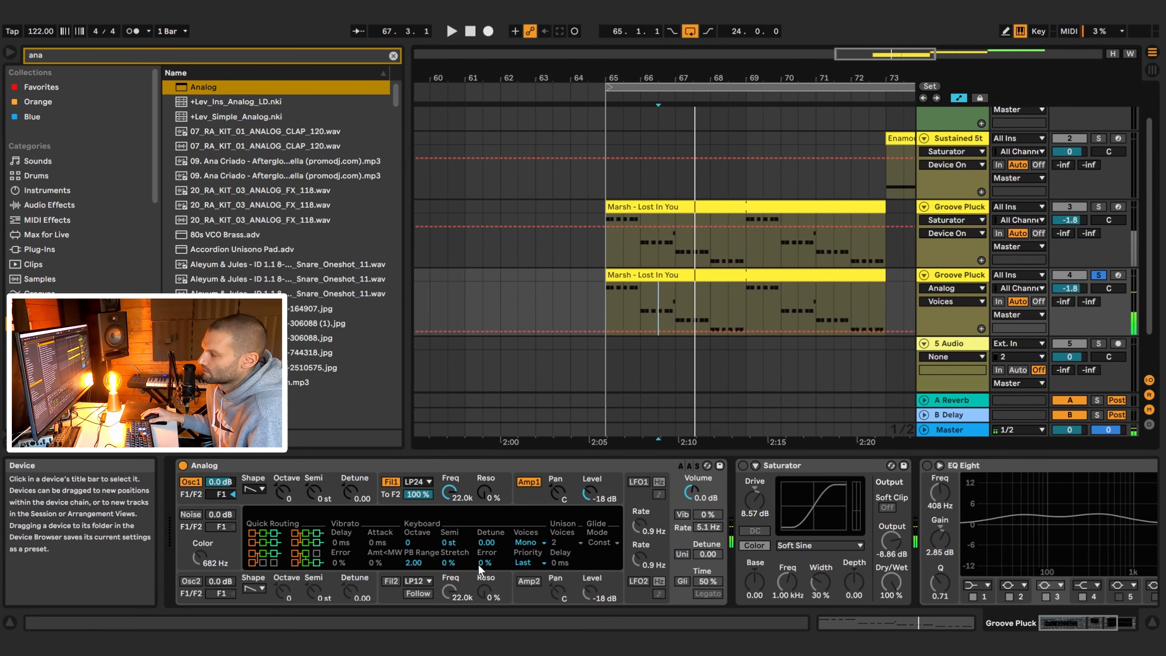
# Step: Shorten Analog's amp 1 envelope release to 194 ms while auditioning the duplicated pluck clip
pyautogui.click(540, 498)
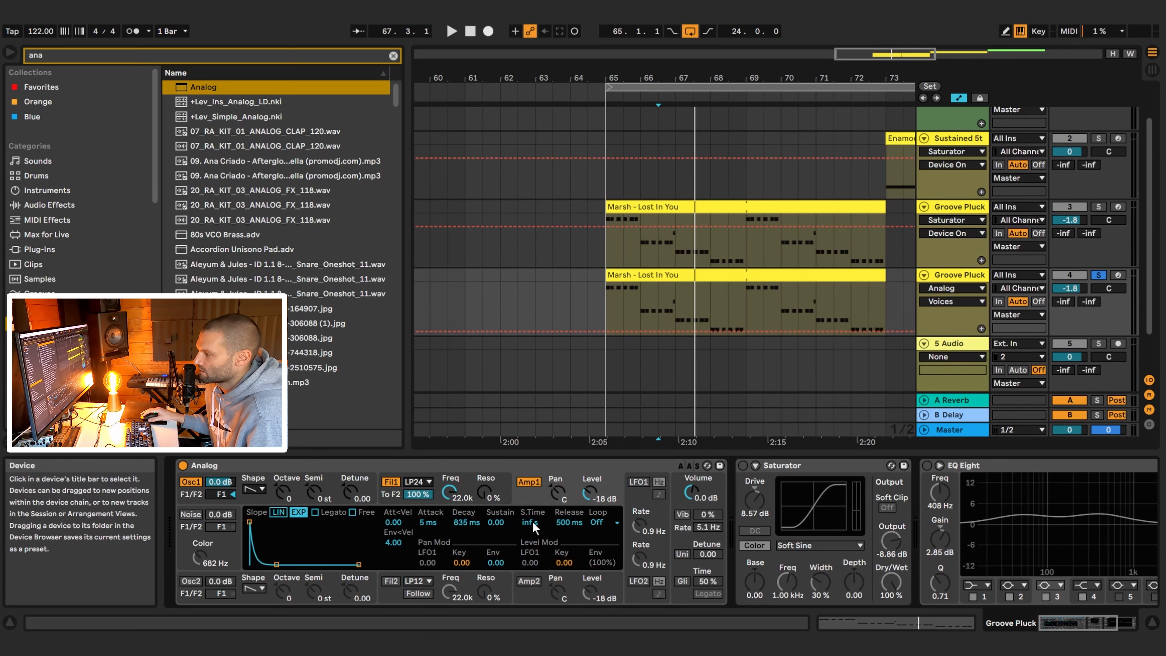
pyautogui.click(565, 522)
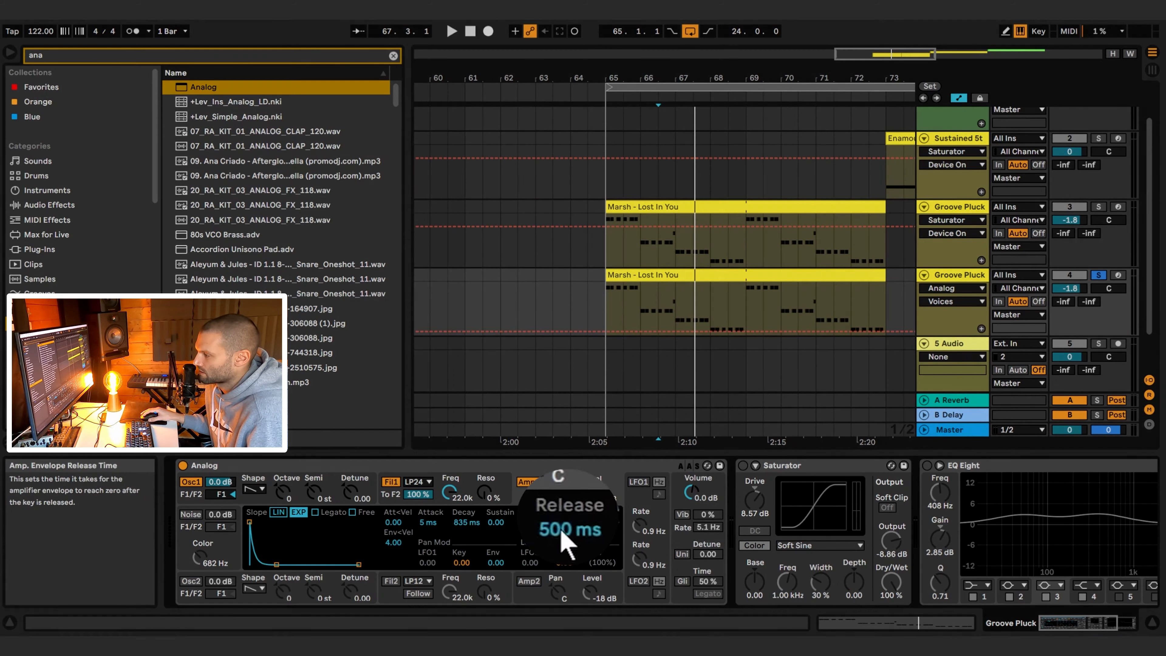
pyautogui.moveTo(569, 522); pyautogui.dragTo(570, 540)
pyautogui.press('space')
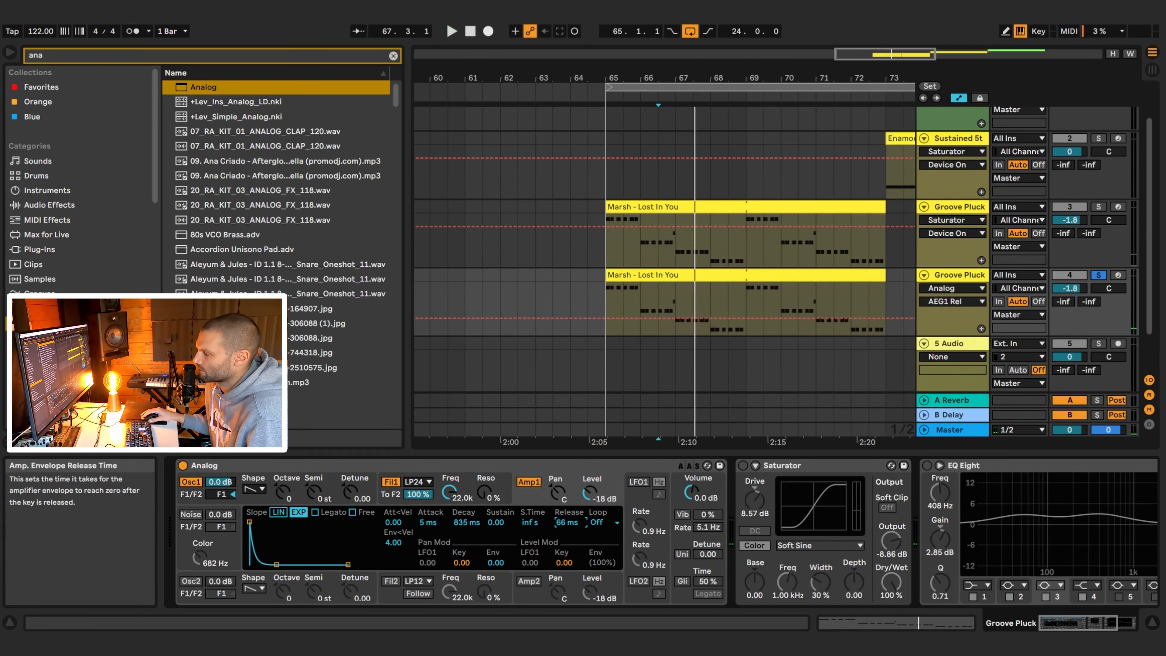
pyautogui.press('space')
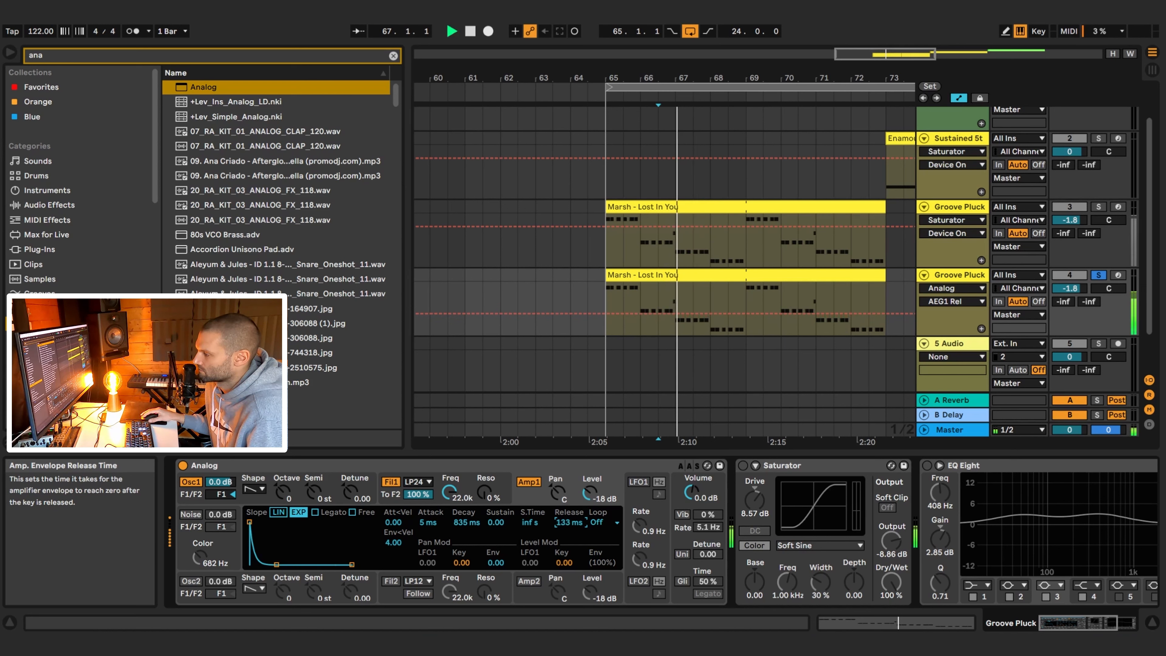
pyautogui.moveTo(569, 523); pyautogui.dragTo(570, 519)
pyautogui.press('space')
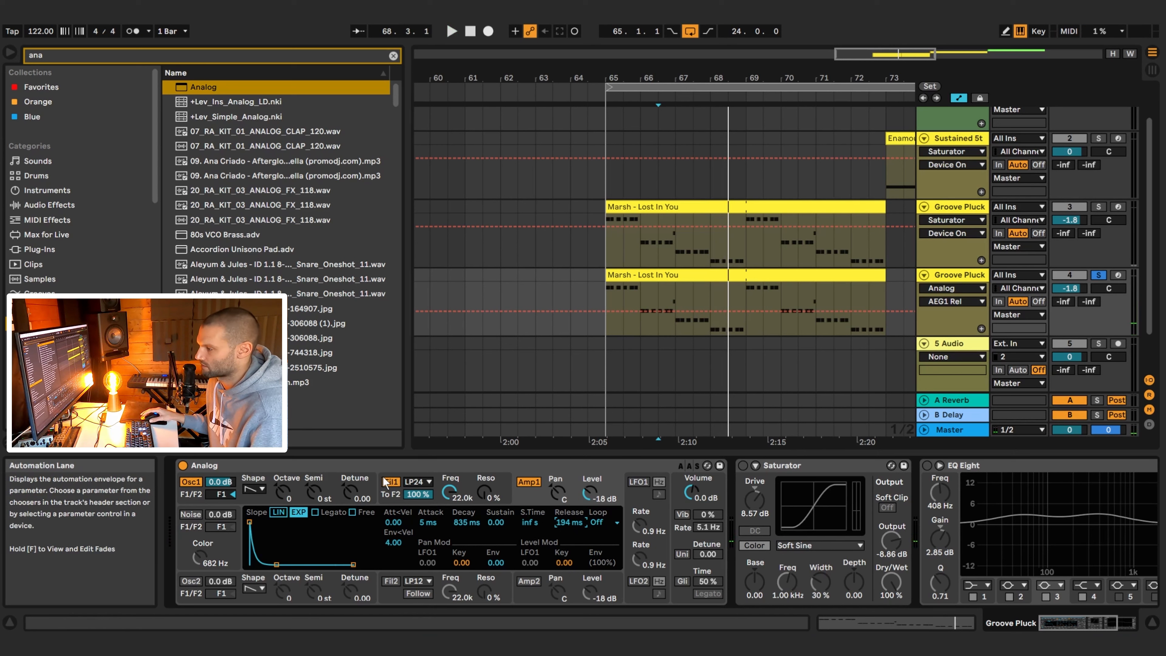
# Step: Show Analog's filter 1 settings and lower the filter 1 cutoff frequency to 125 Hz during playback
pyautogui.click(392, 498)
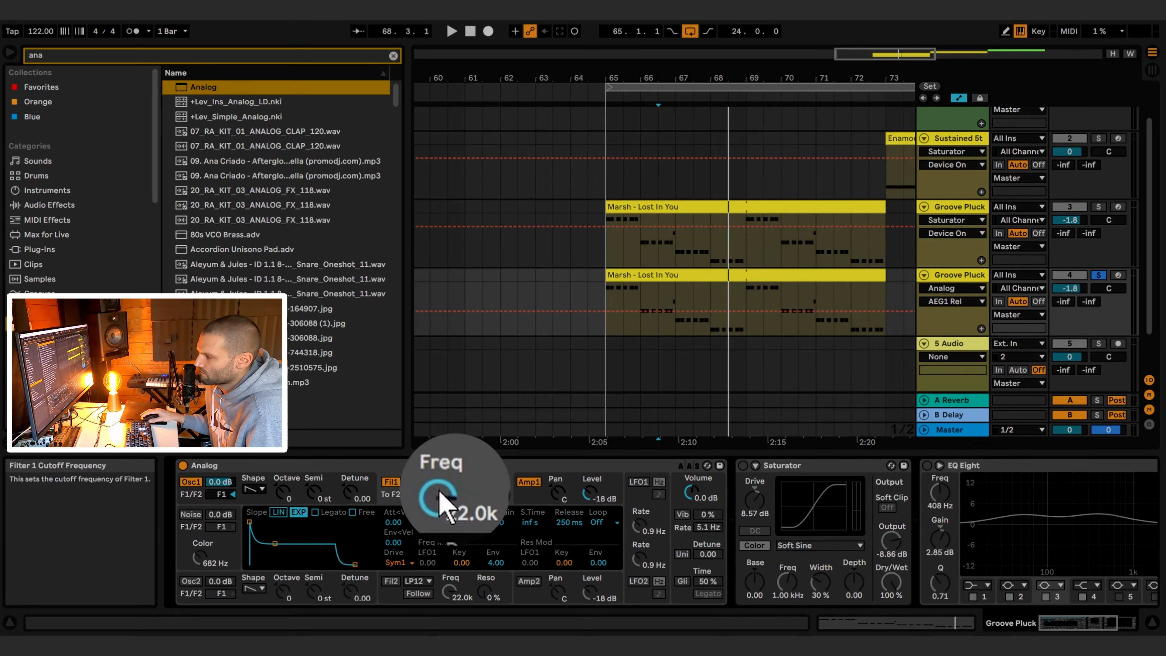
pyautogui.moveTo(446, 492); pyautogui.dragTo(446, 560)
pyautogui.press('space')
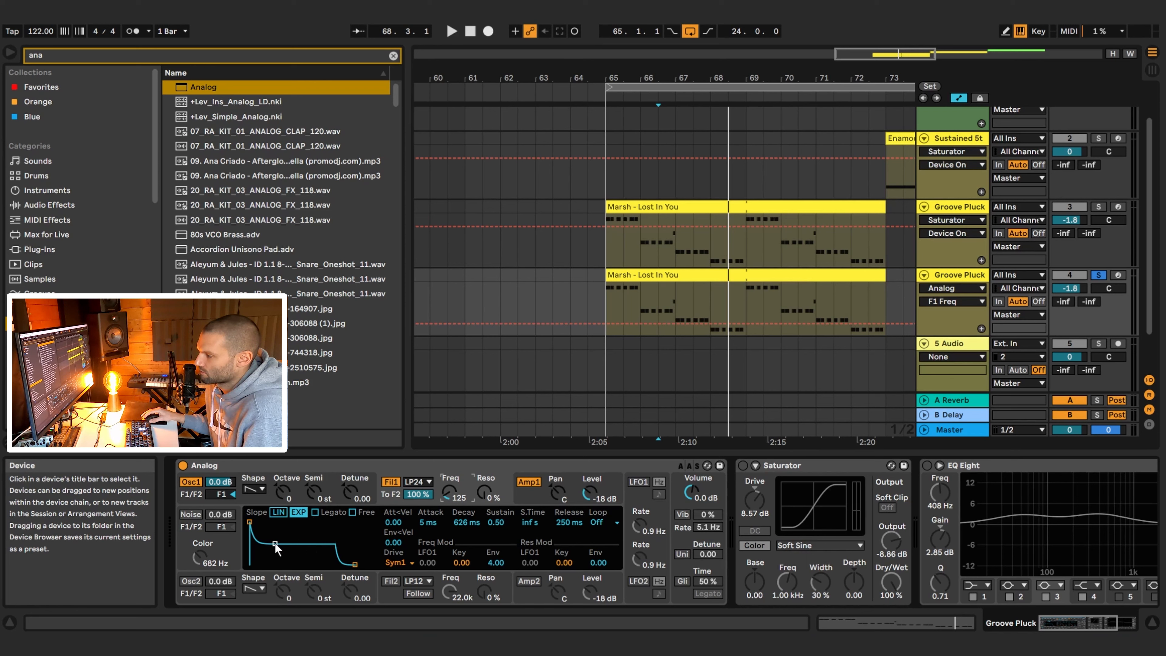
# Step: Shape the filter 1 envelope during playback with sustain at 0.00 and decay at 965 ms
pyautogui.press('space')
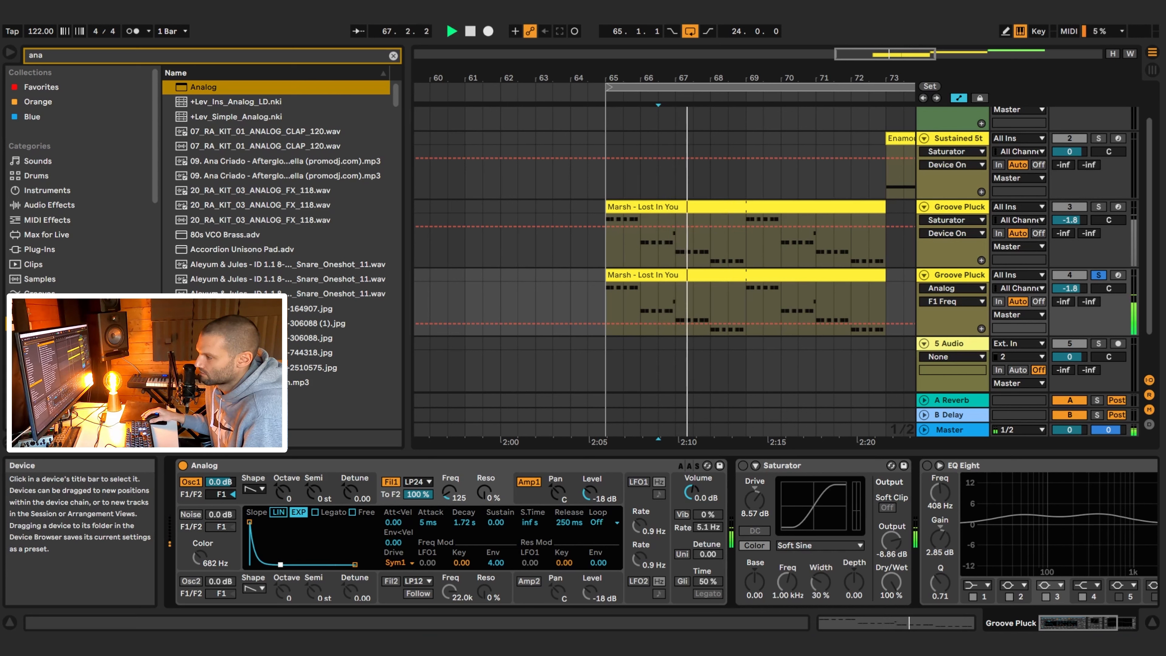
pyautogui.moveTo(465, 523); pyautogui.dragTo(465, 528)
pyautogui.press('space')
pyautogui.press('space')
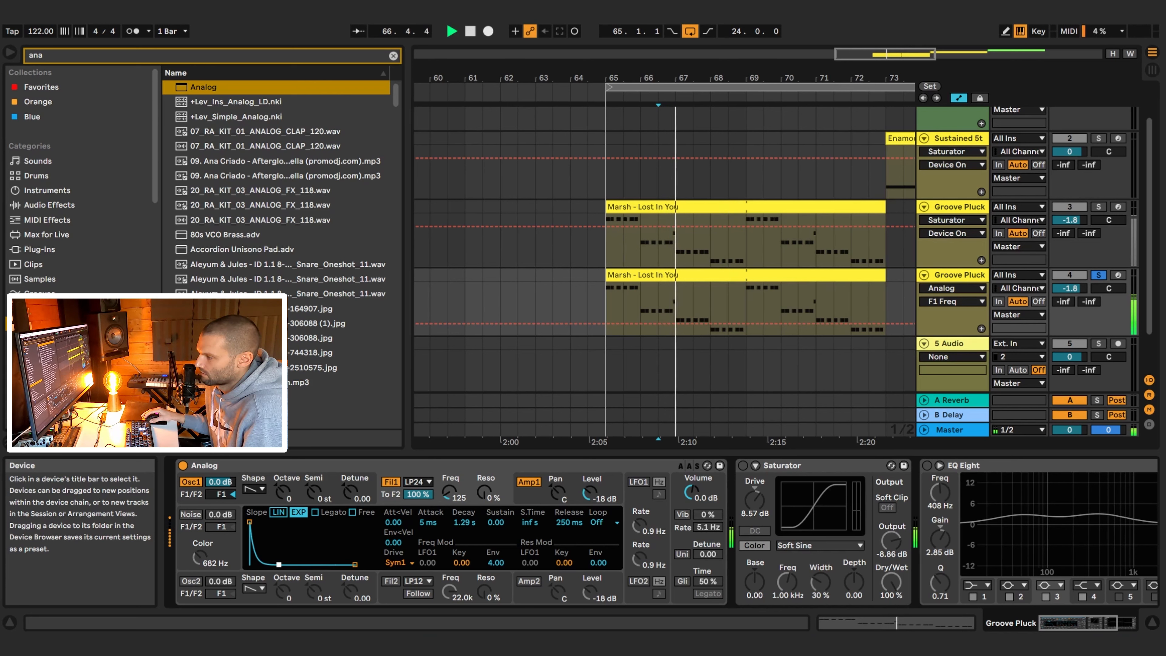
pyautogui.moveTo(465, 522); pyautogui.dragTo(465, 531)
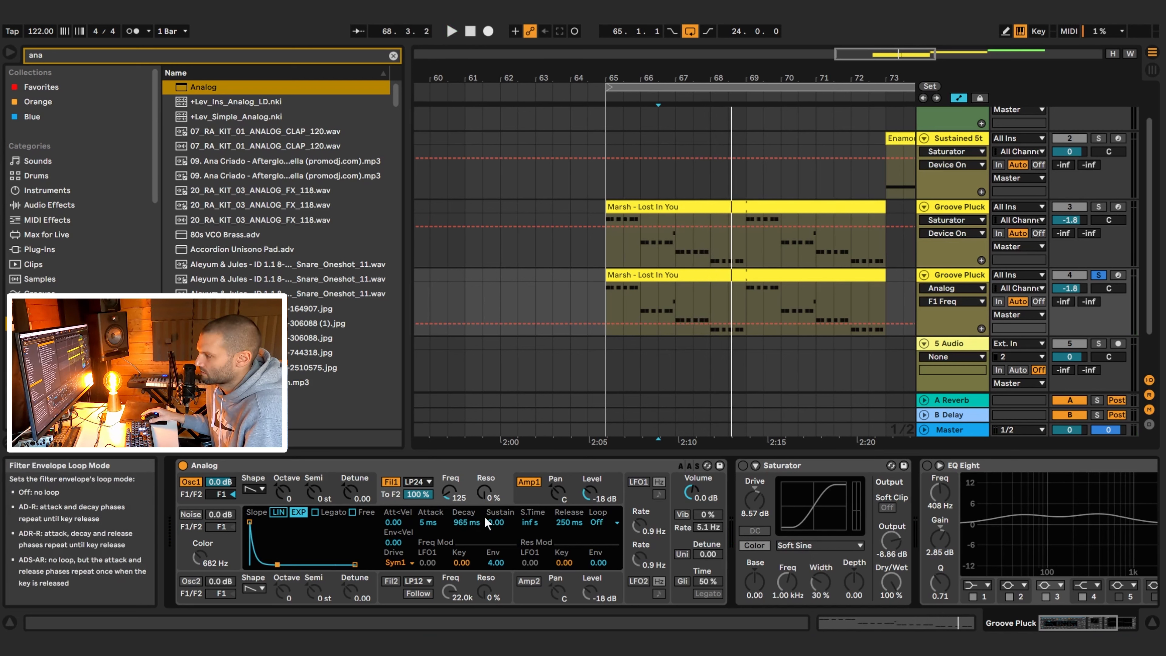
pyautogui.press('space')
pyautogui.press('space')
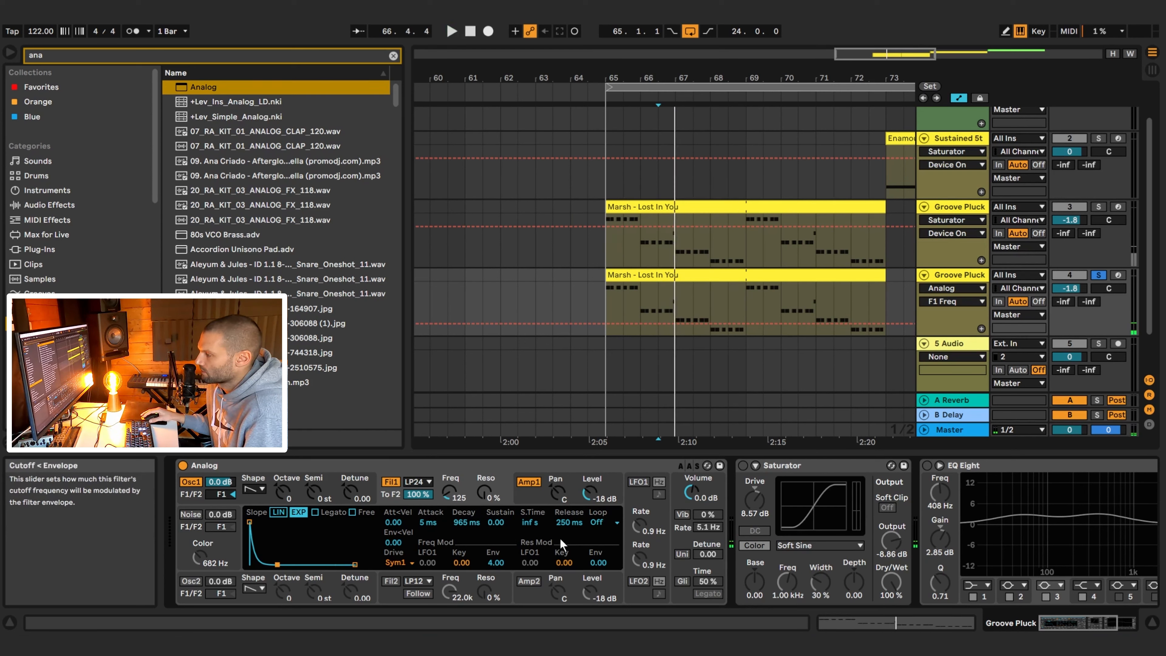
# Step: Set the envelope modulation of filter 1's cutoff to 4.71 and audition the clip
pyautogui.click(494, 566)
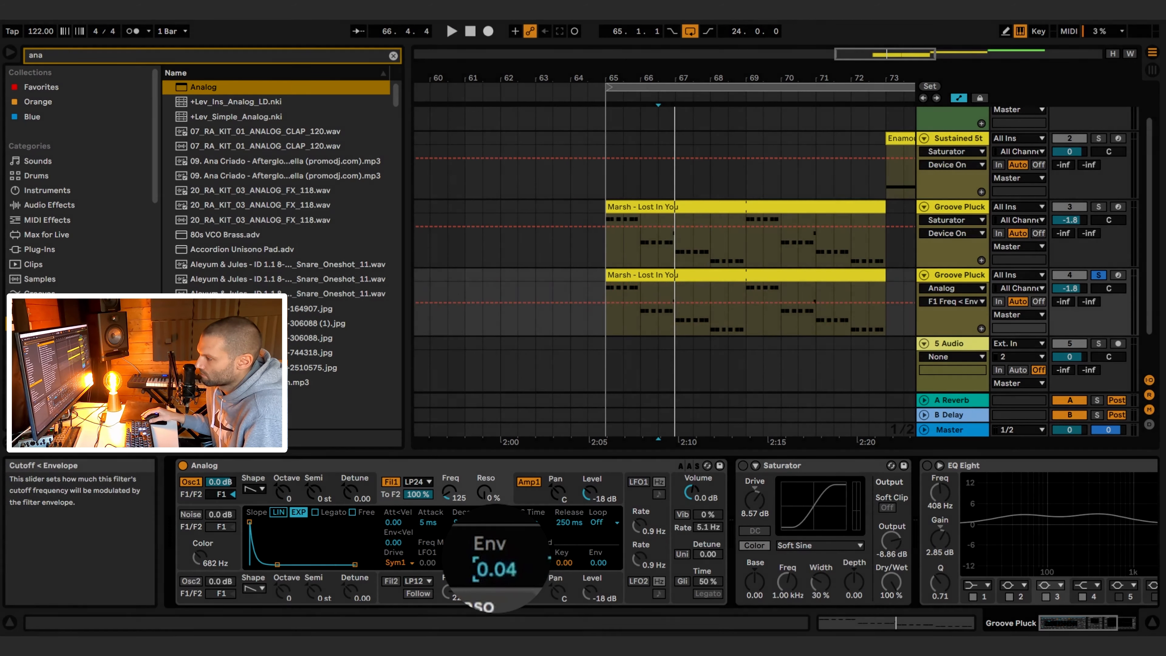
pyautogui.moveTo(495, 563); pyautogui.dragTo(496, 547)
pyautogui.press('space')
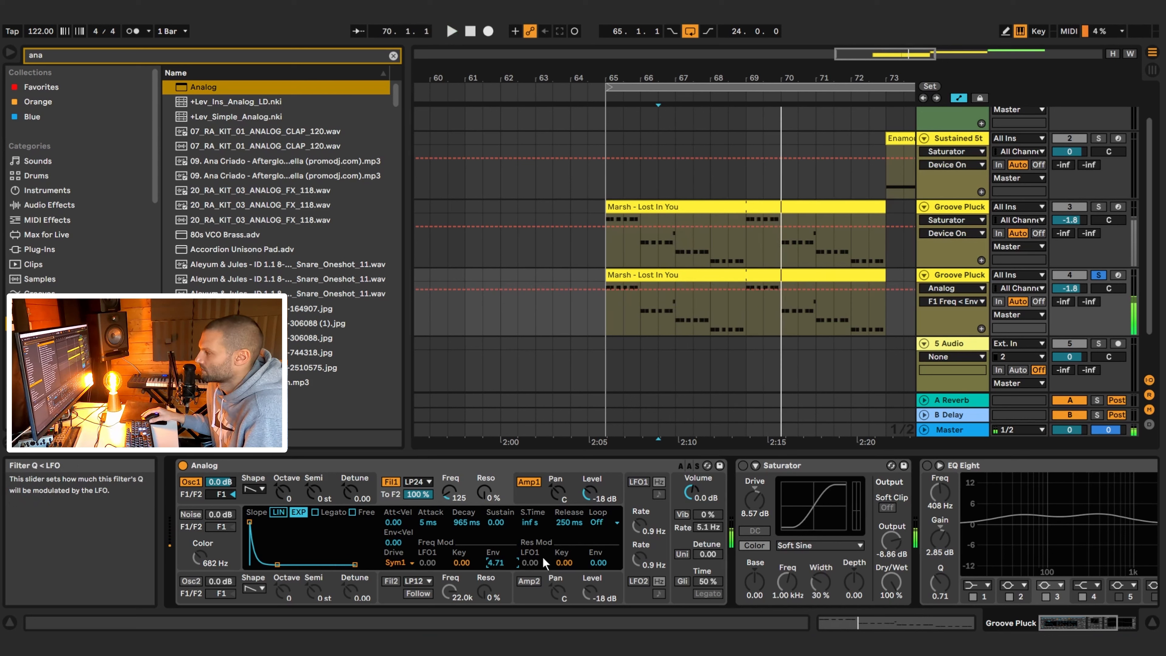
pyautogui.press('space')
pyautogui.press('space')
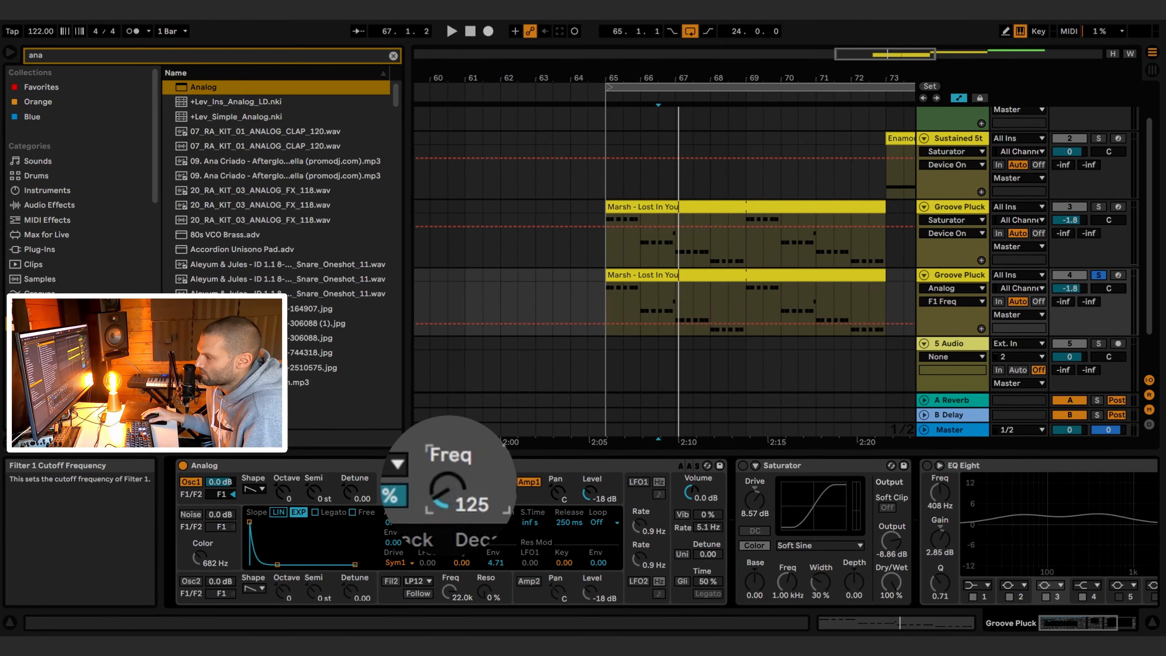
# Step: Raise filter 1's cutoff frequency to 223 Hz while playing the duplicated clip
pyautogui.moveTo(449, 488); pyautogui.dragTo(449, 480)
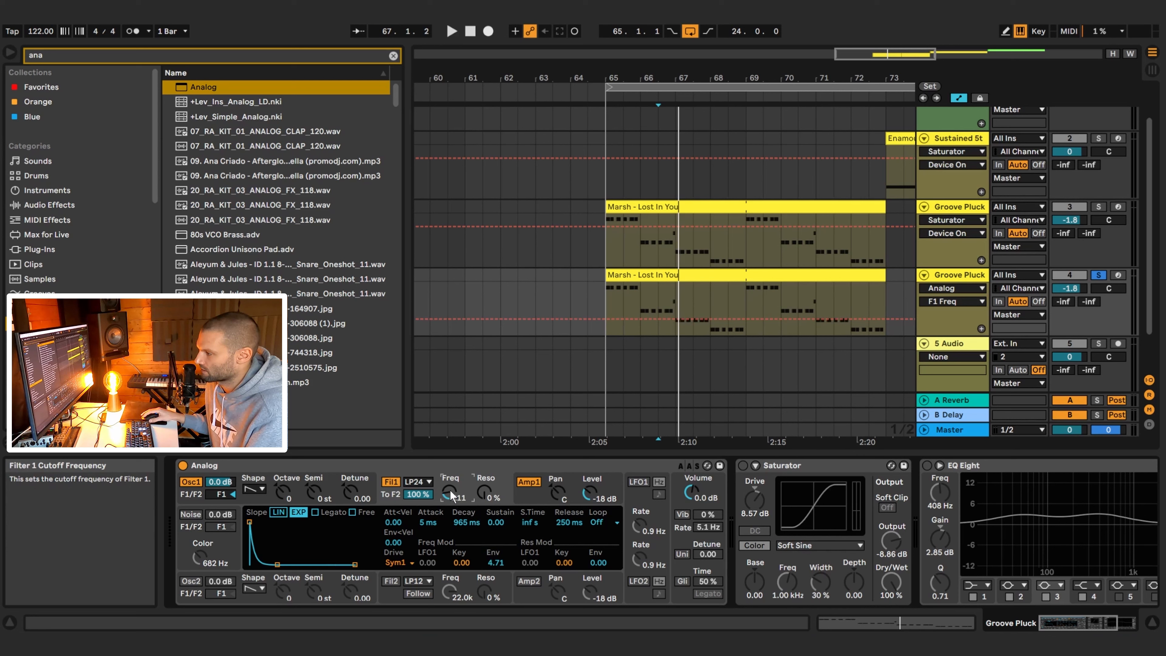
pyautogui.press('space')
pyautogui.moveTo(449, 495); pyautogui.dragTo(448, 494)
pyautogui.press('space')
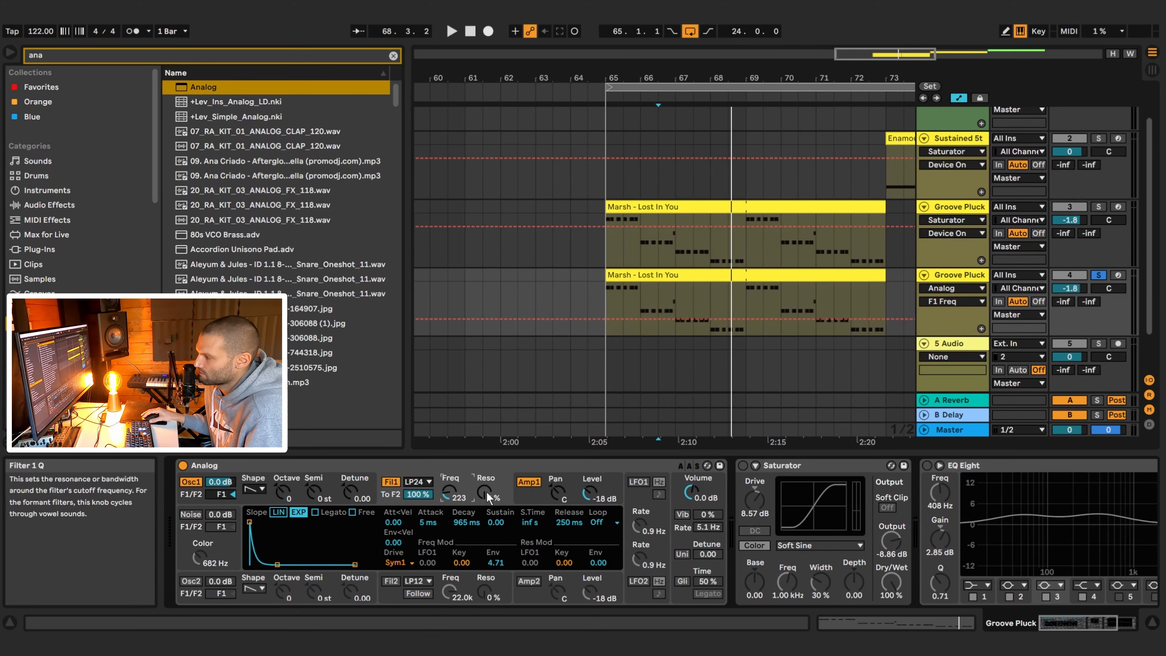
# Step: Set filter 1's resonance to 17 % and its cutoff envelope modulation to 3.02 during playback
pyautogui.press('space')
pyautogui.click(488, 492)
pyautogui.moveTo(485, 493); pyautogui.dragTo(485, 479)
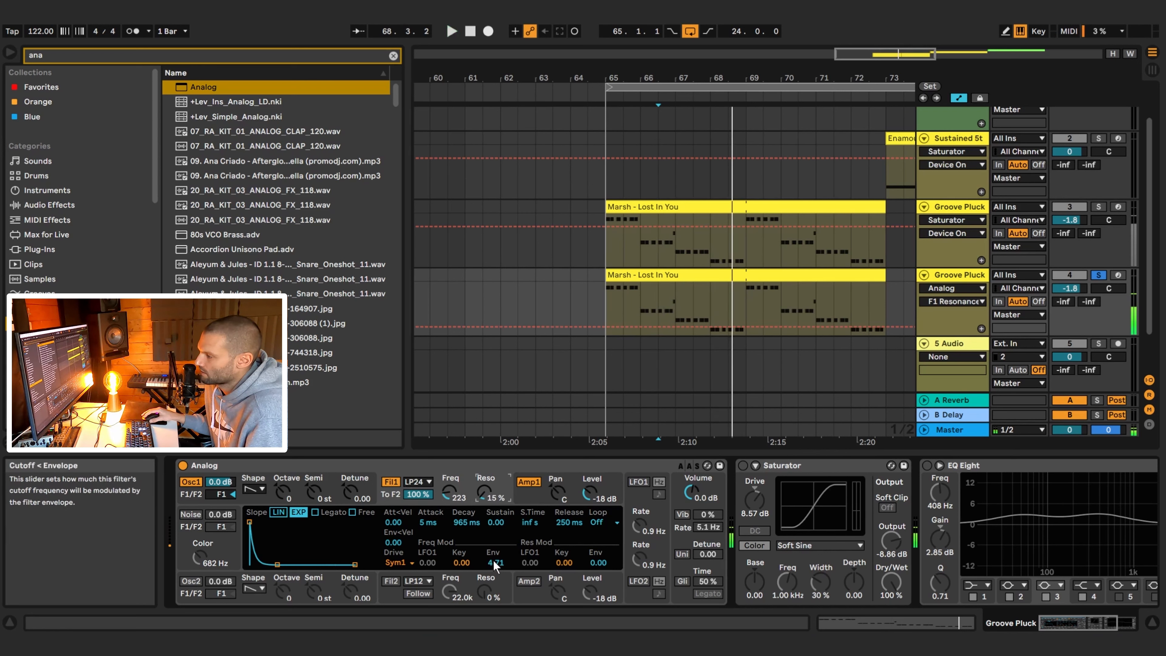
pyautogui.press('space')
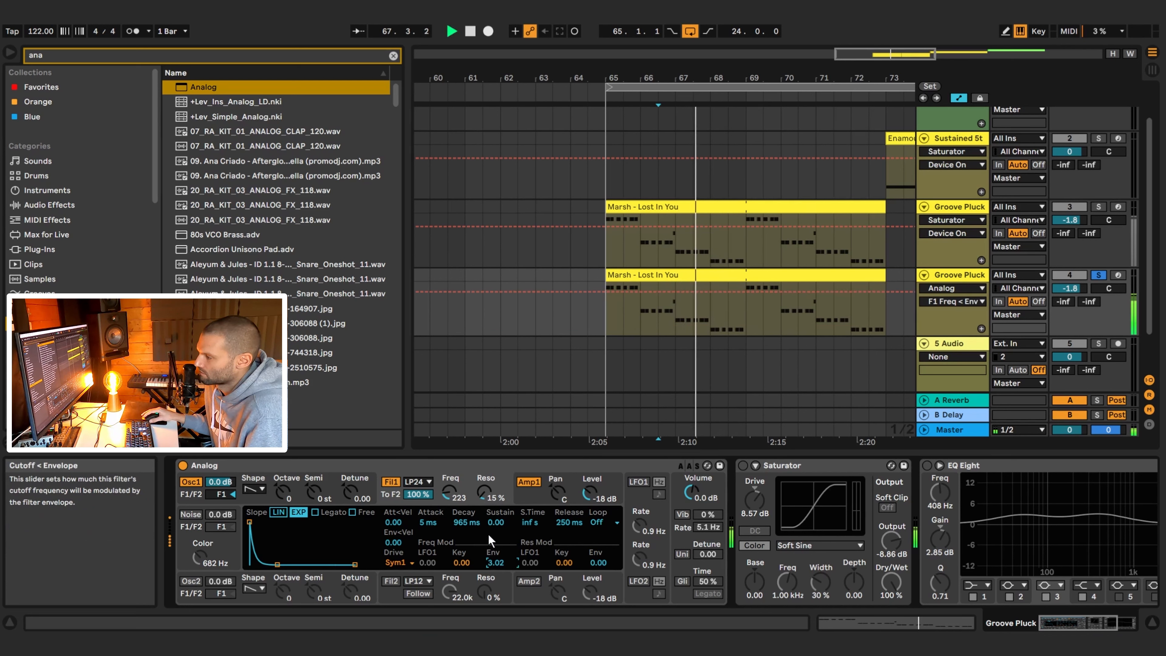
pyautogui.moveTo(486, 498); pyautogui.dragTo(486, 497)
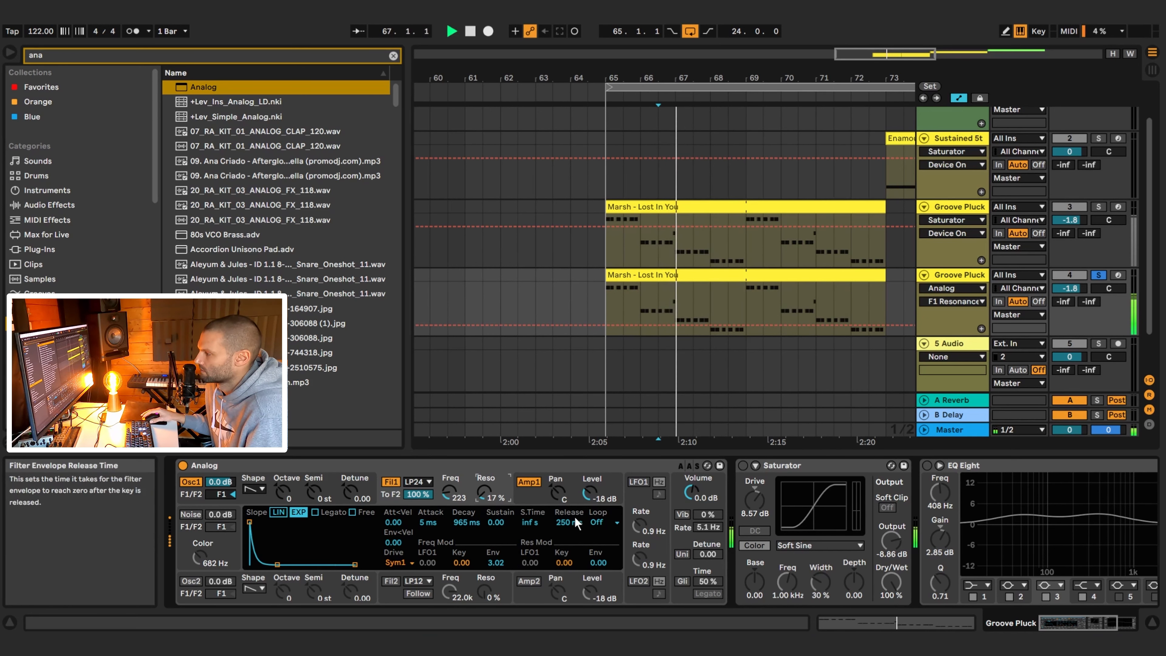
pyautogui.press('space')
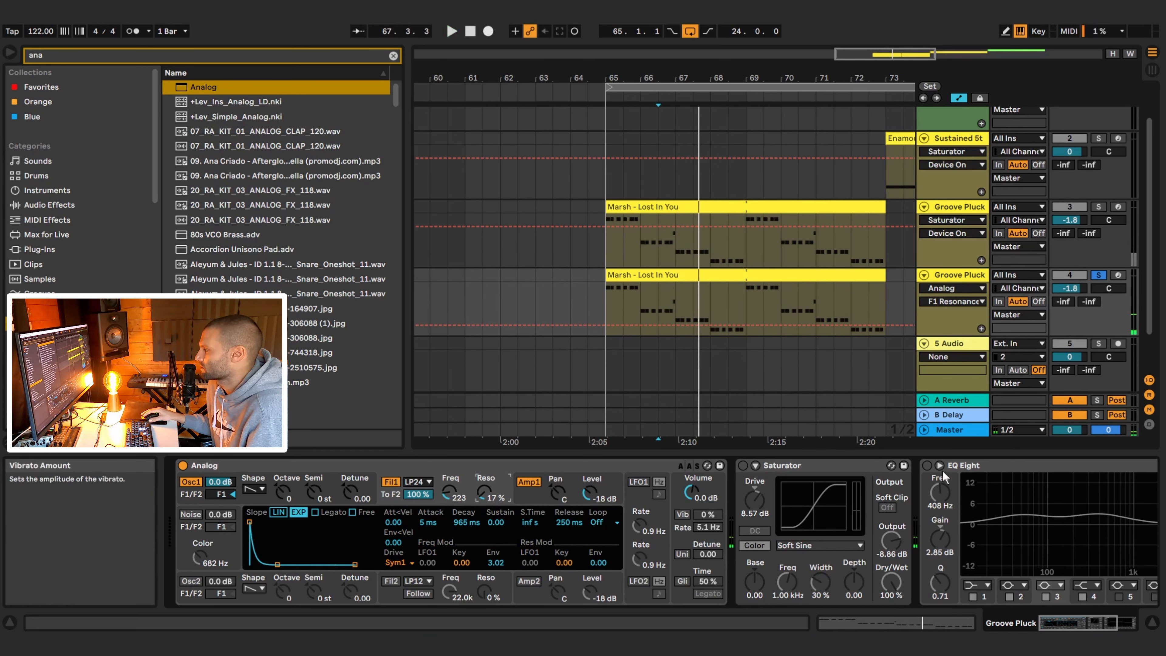
# Step: Switch on EQ Eight, flatten band 3 and reduce band 2 to 0.62 dB at 51.6 Hz, then audition
pyautogui.click(927, 466)
pyautogui.click(1084, 622)
pyautogui.press('space')
pyautogui.press('space')
pyautogui.moveTo(932, 515); pyautogui.dragTo(933, 521)
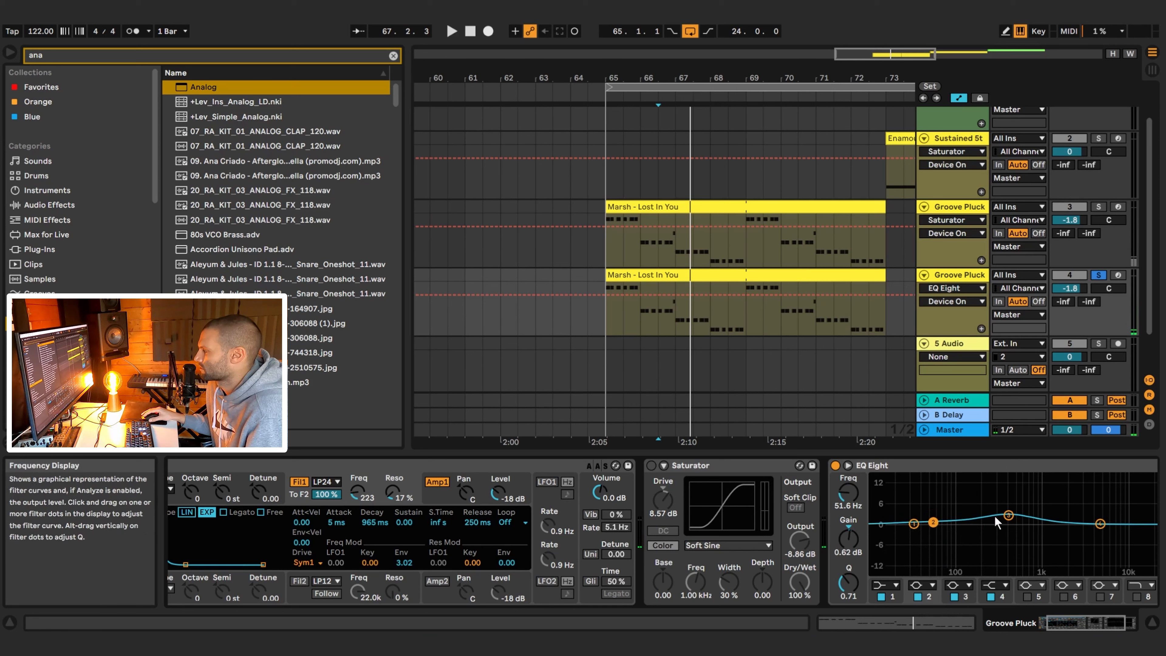
pyautogui.moveTo(1008, 515); pyautogui.dragTo(1009, 524)
pyautogui.moveTo(938, 520); pyautogui.dragTo(934, 523)
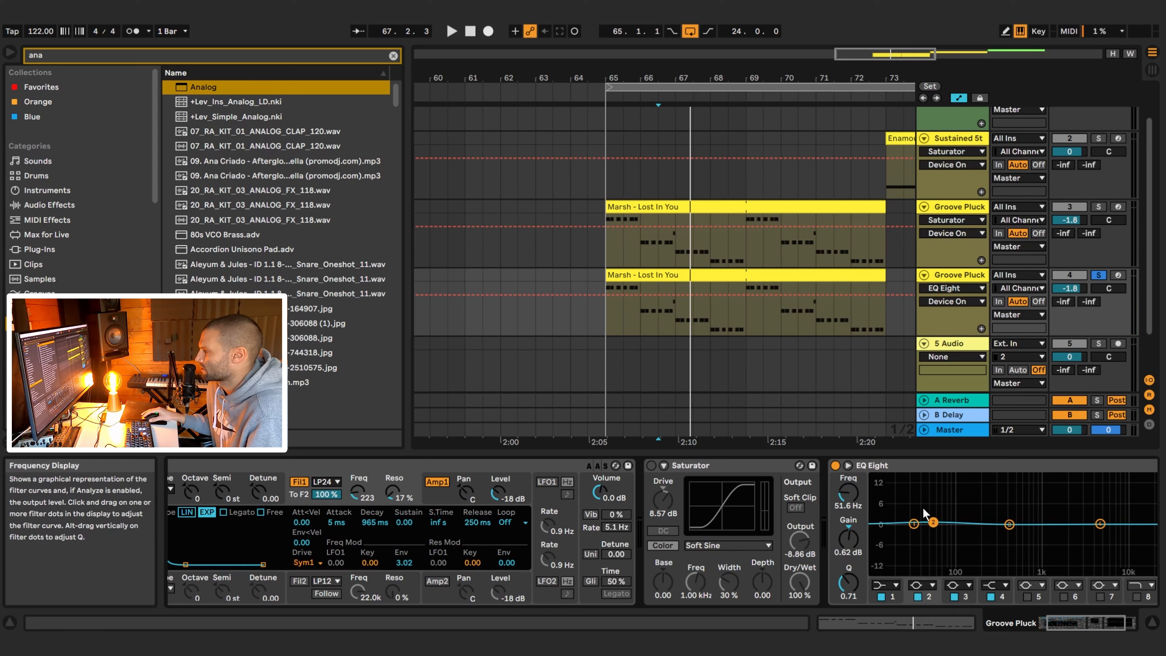
pyautogui.press('space')
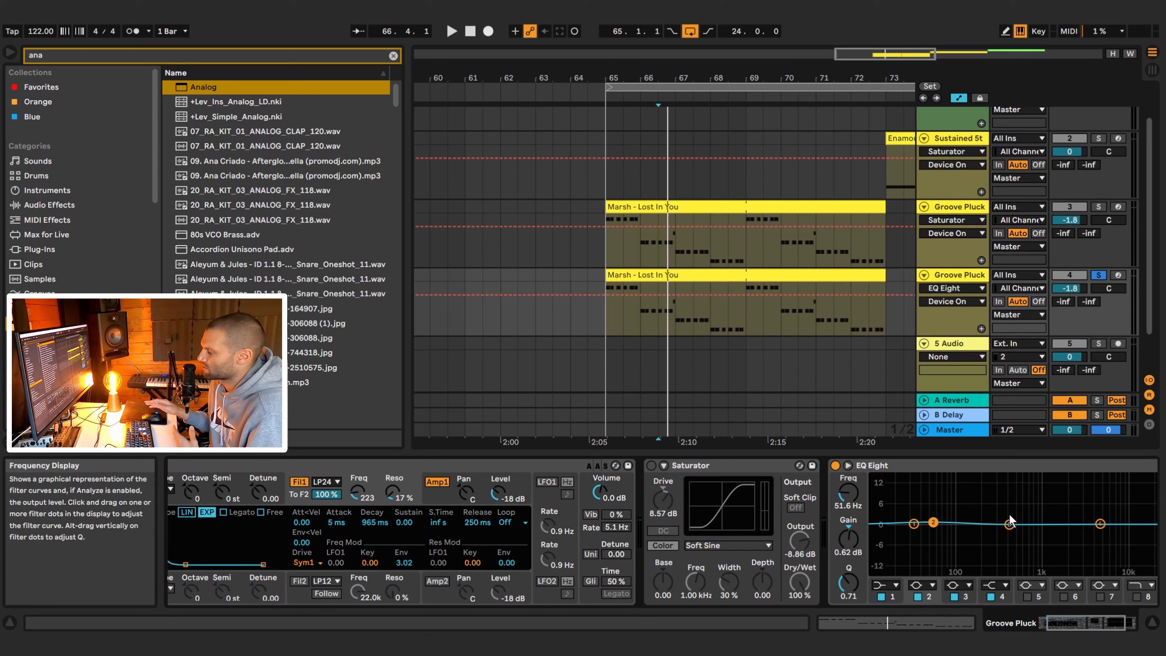
# Step: Boost EQ Eight's band 3 by 2.11 dB at 344 Hz and band 2 by 3.35 dB at 44.5 Hz during playback
pyautogui.click(1009, 522)
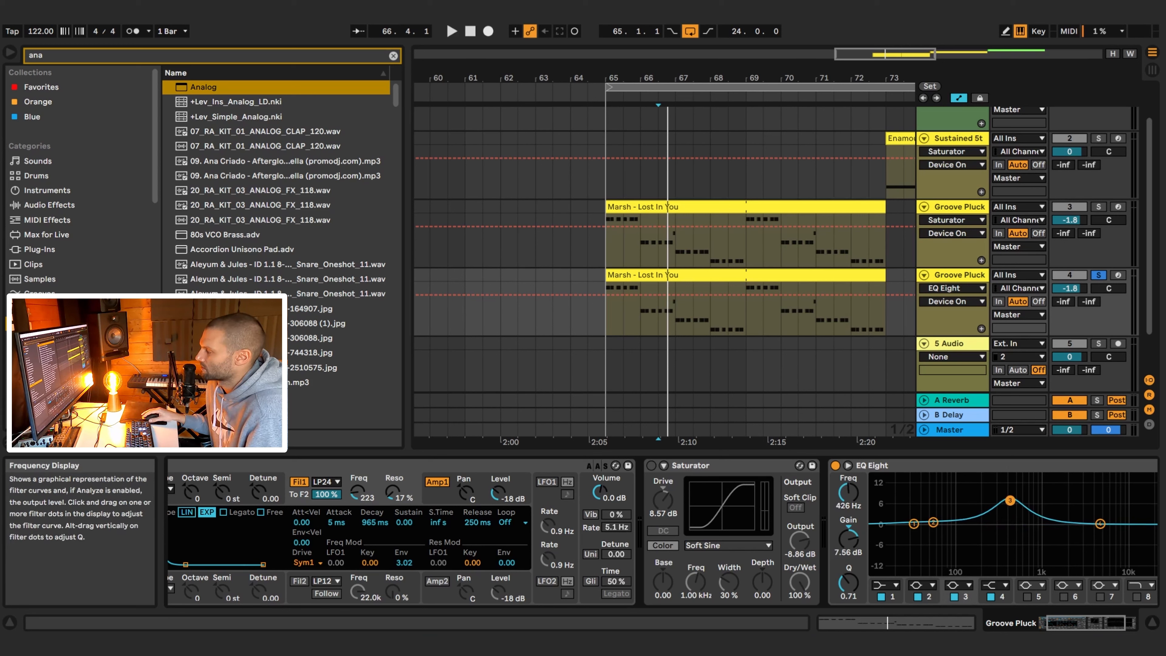
pyautogui.press('space')
pyautogui.moveTo(1010, 500)
pyautogui.mouseDown()
pyautogui.moveTo(1001, 489)
pyautogui.moveTo(1006, 518)
pyautogui.mouseUp()
pyautogui.press('space')
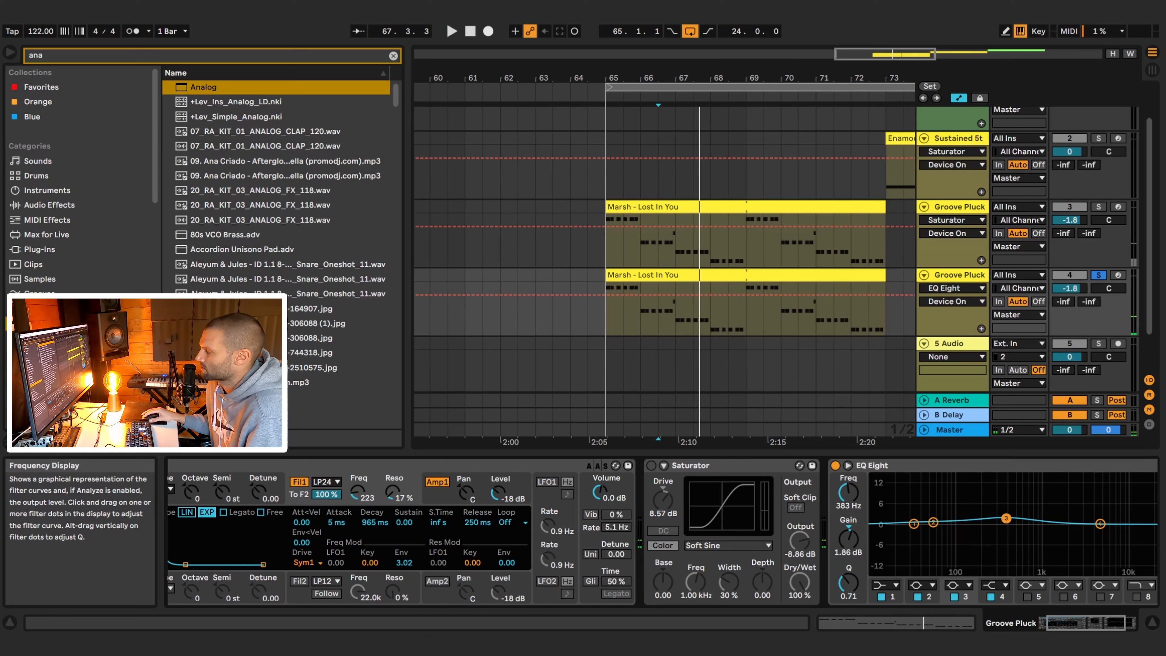
pyautogui.press('space')
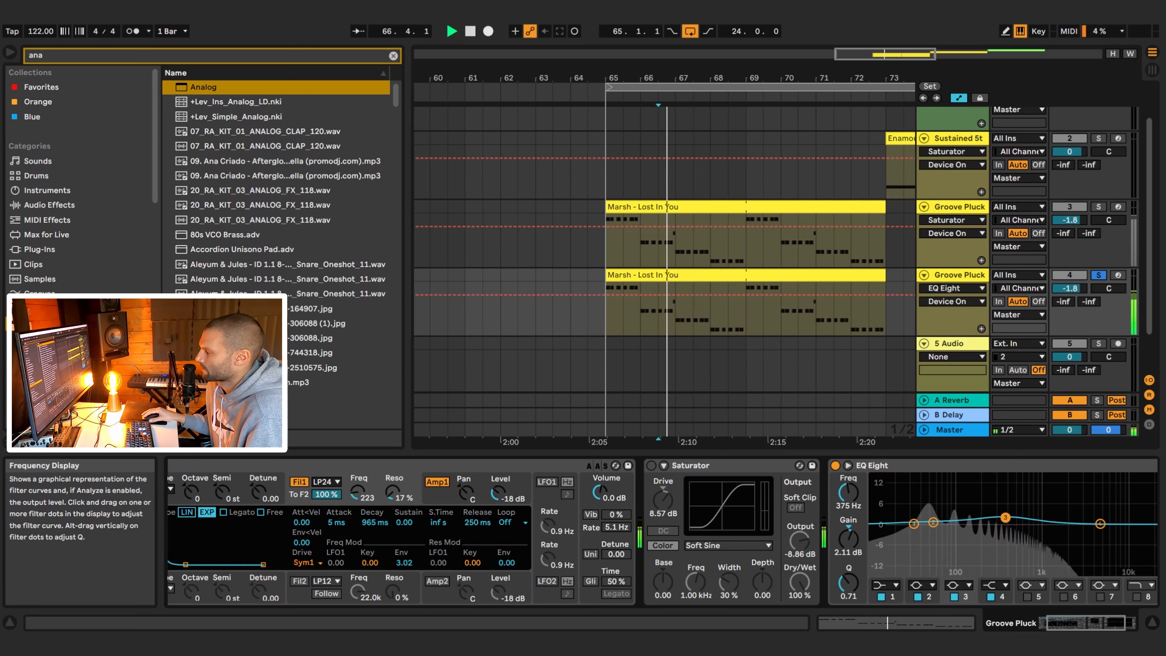
pyautogui.press('space')
pyautogui.moveTo(1006, 519); pyautogui.dragTo(1004, 517)
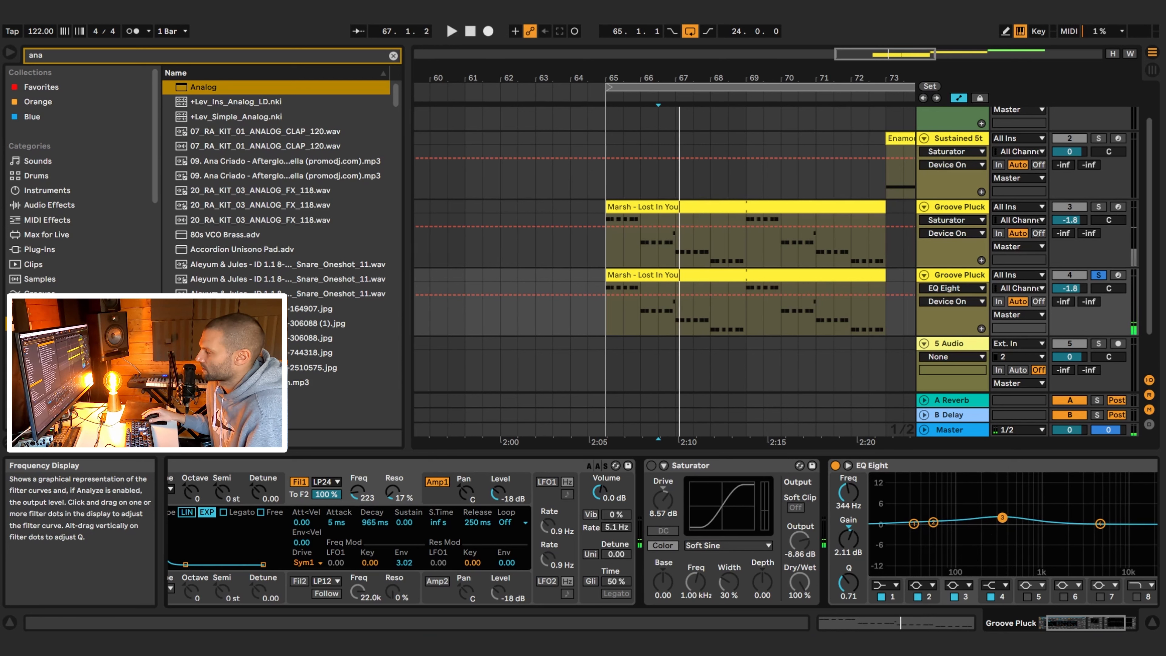
pyautogui.moveTo(936, 524); pyautogui.dragTo(928, 514)
pyautogui.press('space')
# Step: Switch on Analog's oscillator 2, raise it by 1 octave and audition the clip
pyautogui.moveTo(1074, 621); pyautogui.dragTo(1024, 629)
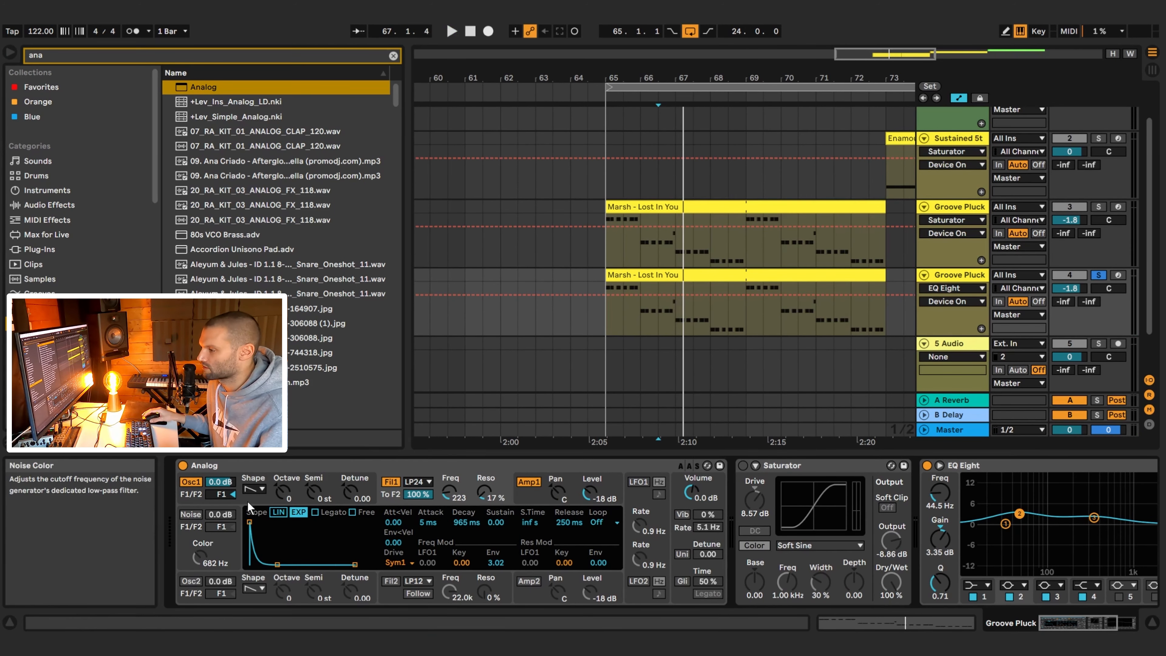
pyautogui.click(196, 581)
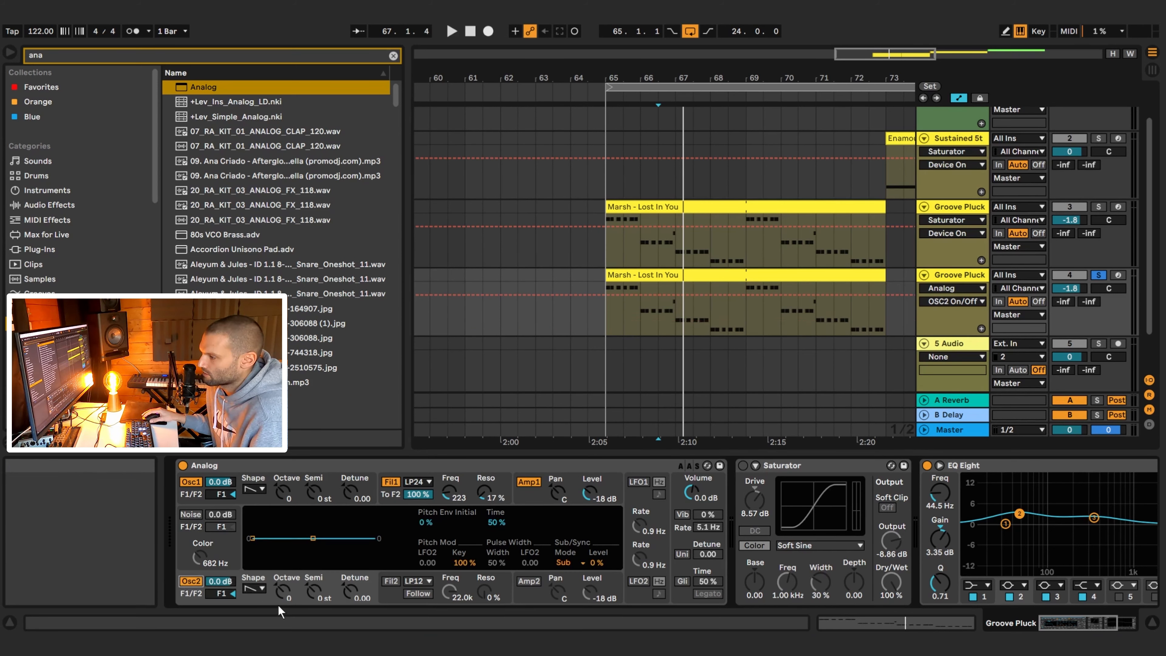
pyautogui.click(285, 590)
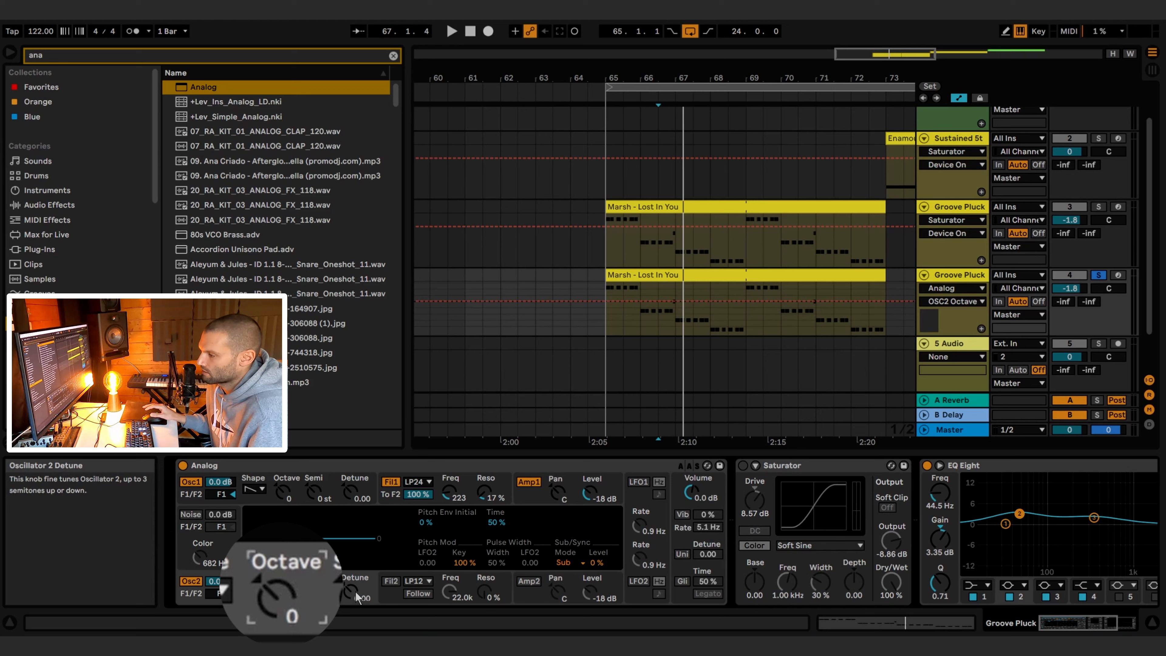
pyautogui.press('Up')
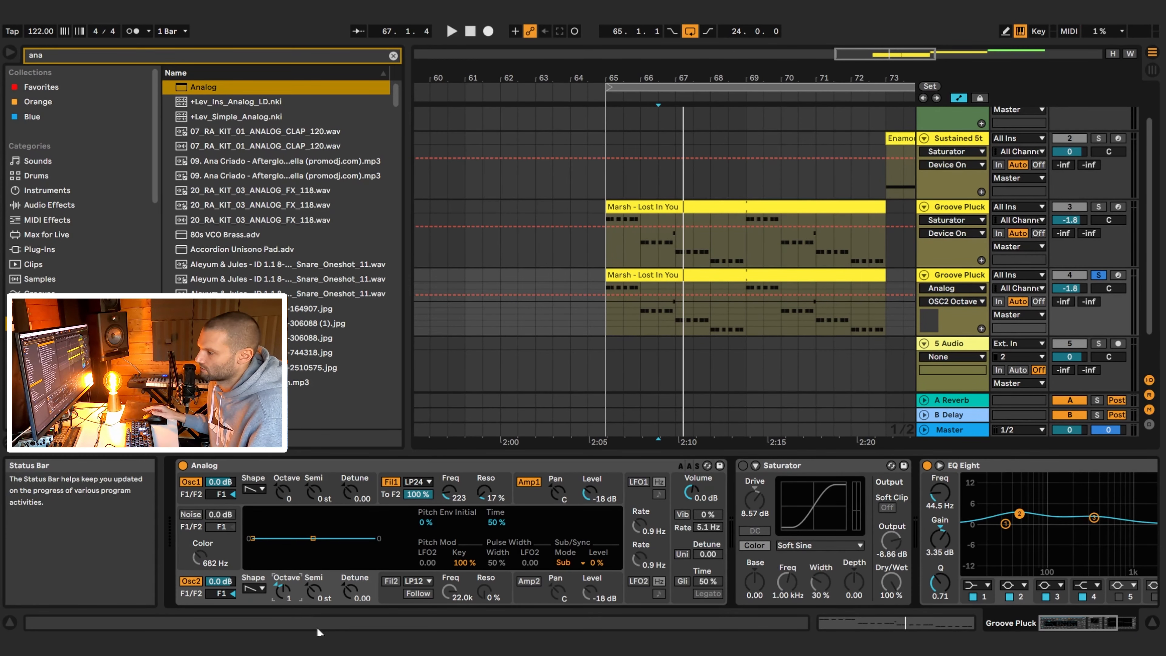
pyautogui.press('space')
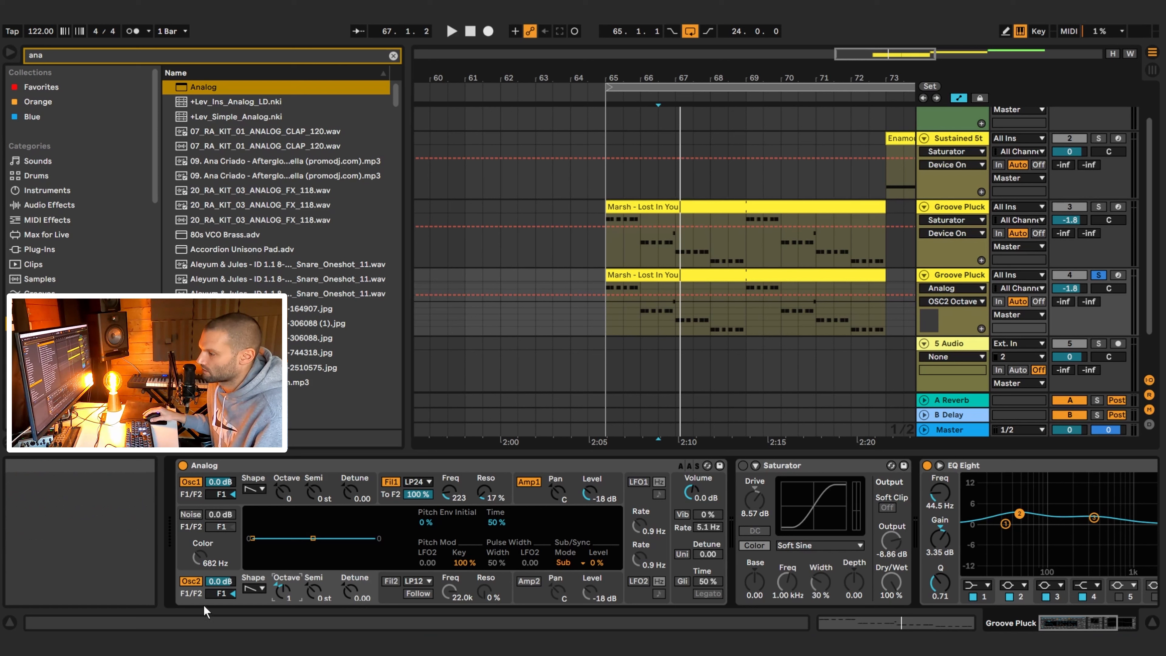
# Step: Lower oscillator 2's level to -21 dB while playing the duplicated clip
pyautogui.moveTo(228, 587); pyautogui.dragTo(228, 605)
pyautogui.press('space')
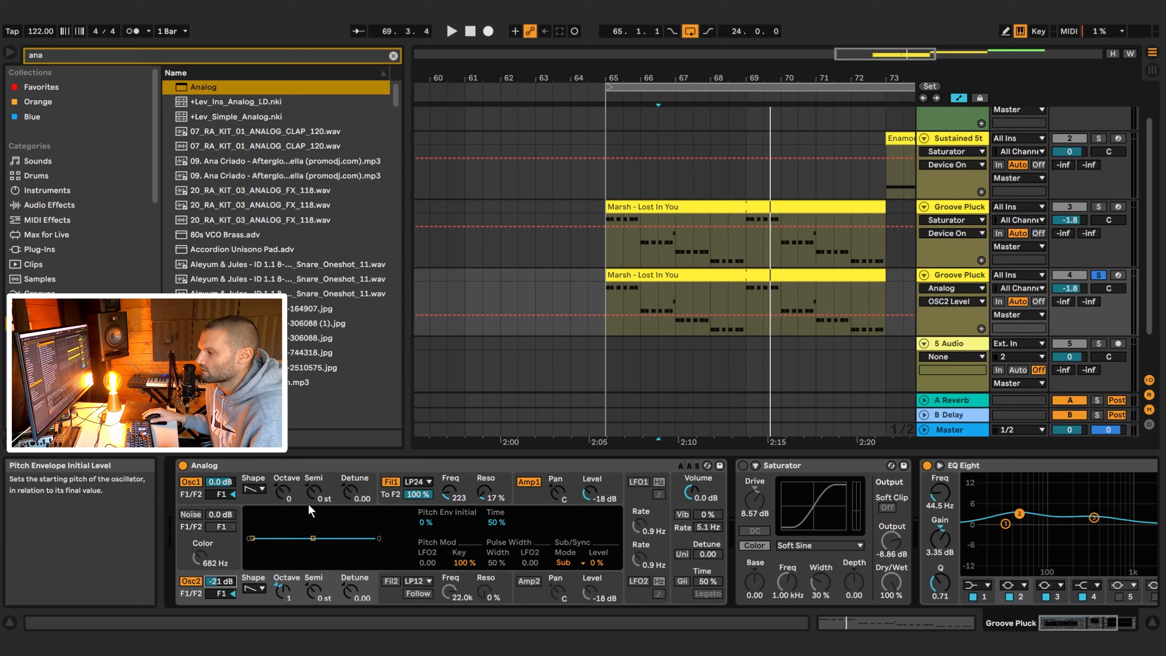
pyautogui.click(248, 500)
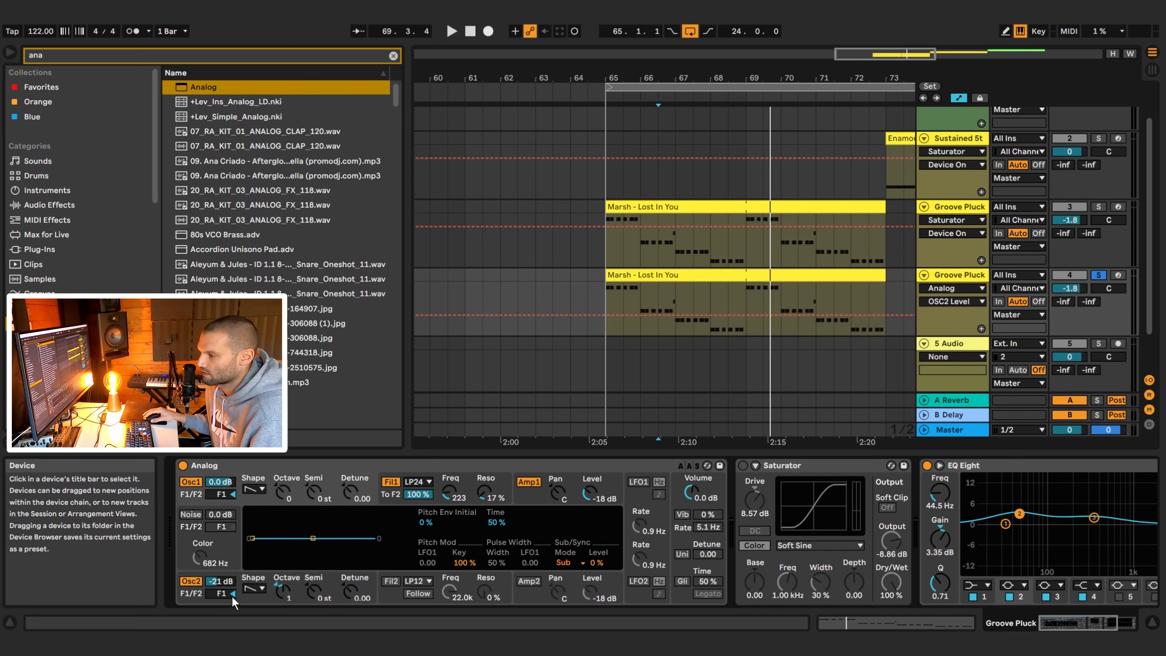
pyautogui.click(244, 600)
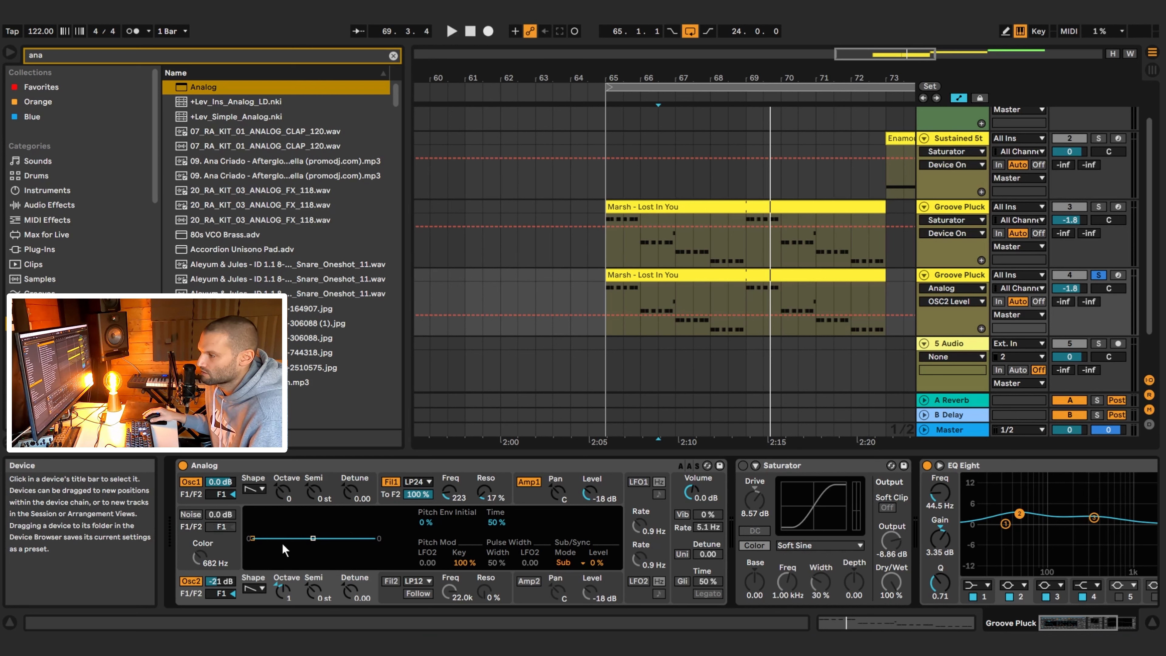
# Step: Set Analog's initial pitch envelope level to 47% for oscillator 2 and 70% for oscillator 1, auditioning the clip
pyautogui.moveTo(427, 522); pyautogui.dragTo(427, 514)
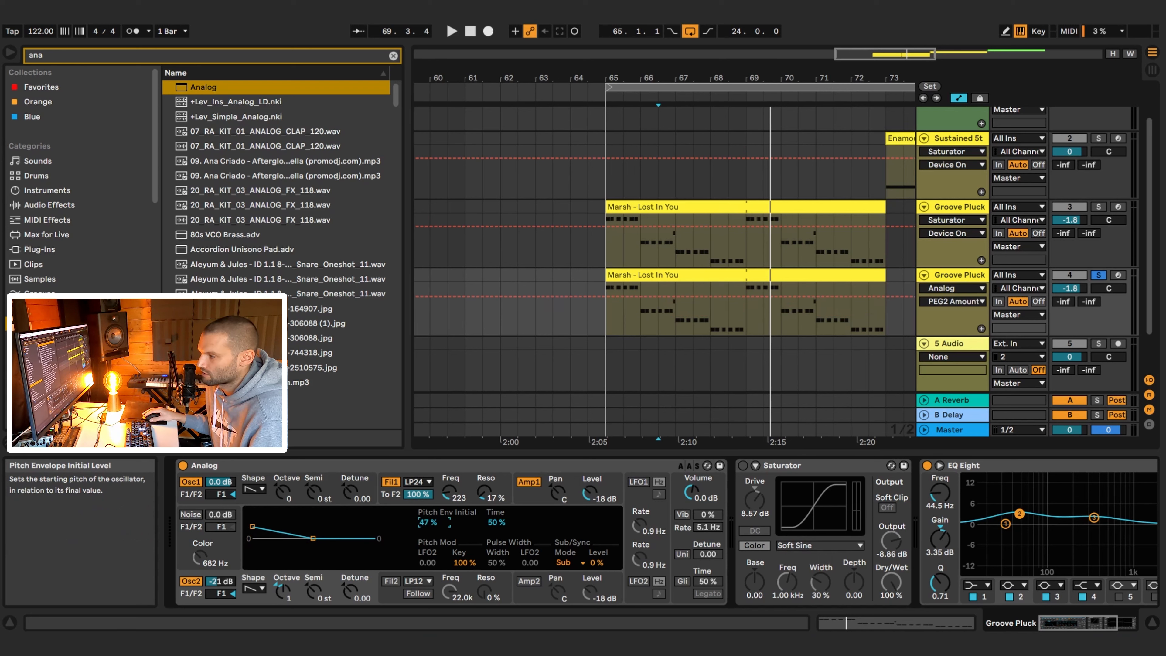
pyautogui.press('space')
pyautogui.click(239, 502)
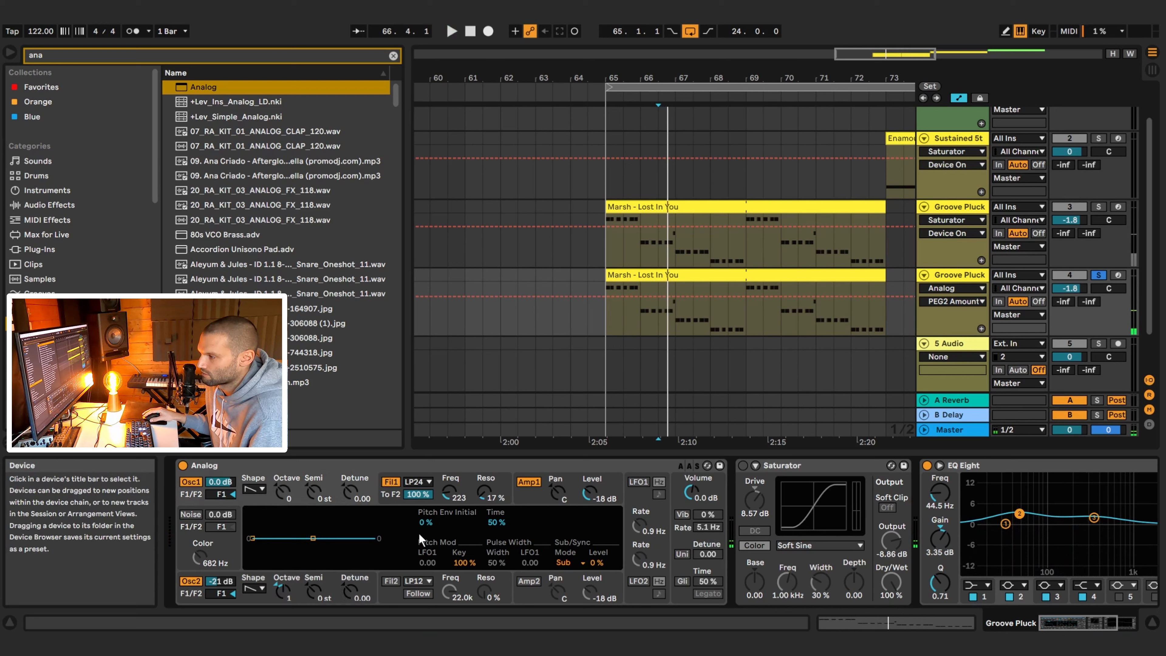
pyautogui.press('space')
pyautogui.moveTo(252, 530); pyautogui.dragTo(252, 521)
pyautogui.press('space')
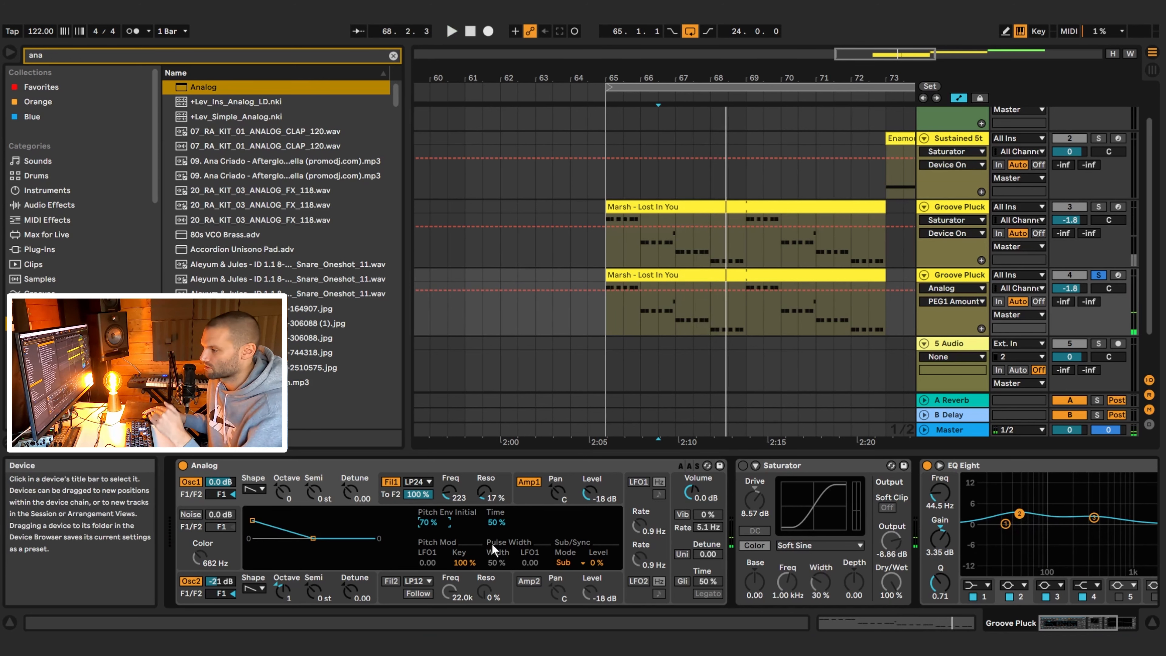
# Step: Shorten oscillator 1's pitch envelope time to 16% and lower its initial level to 44% while playing the clip
pyautogui.click(497, 523)
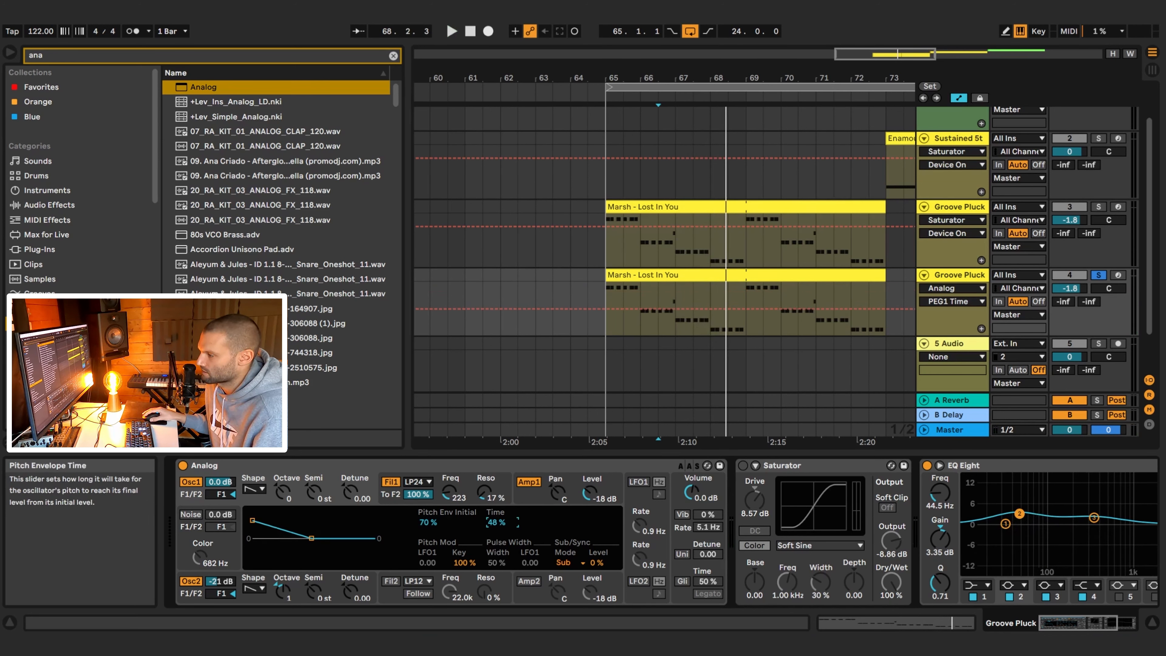
pyautogui.press('space')
pyautogui.moveTo(496, 523); pyautogui.dragTo(496, 546)
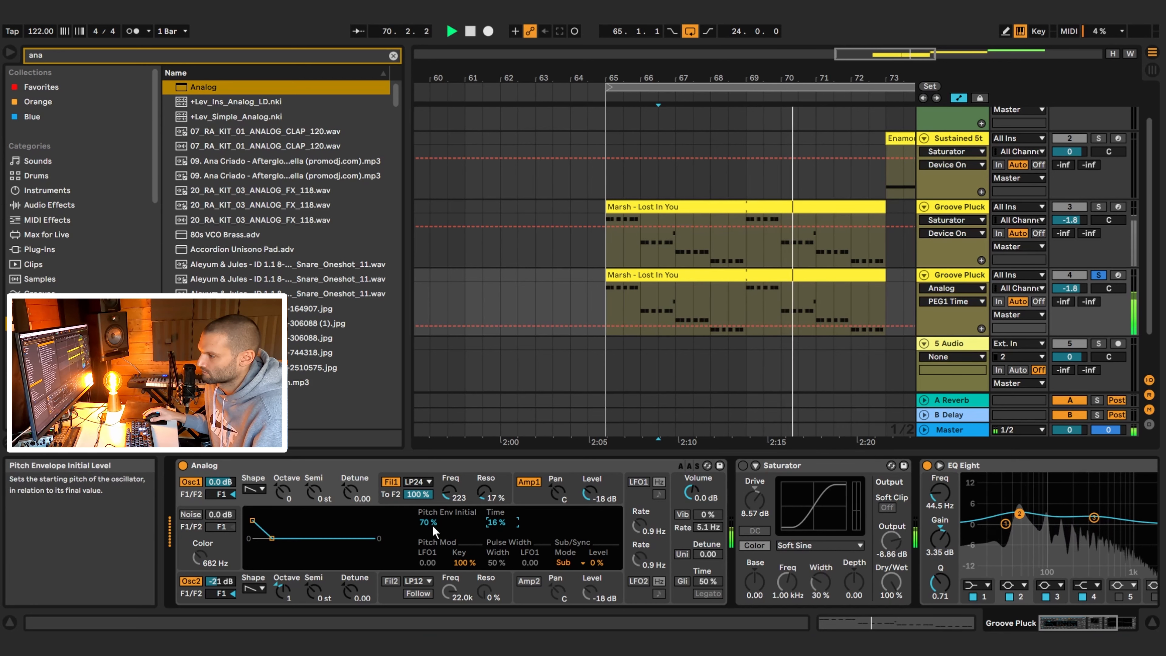
pyautogui.press('space')
pyautogui.click(431, 523)
pyautogui.moveTo(431, 523); pyautogui.dragTo(431, 531)
pyautogui.press('space')
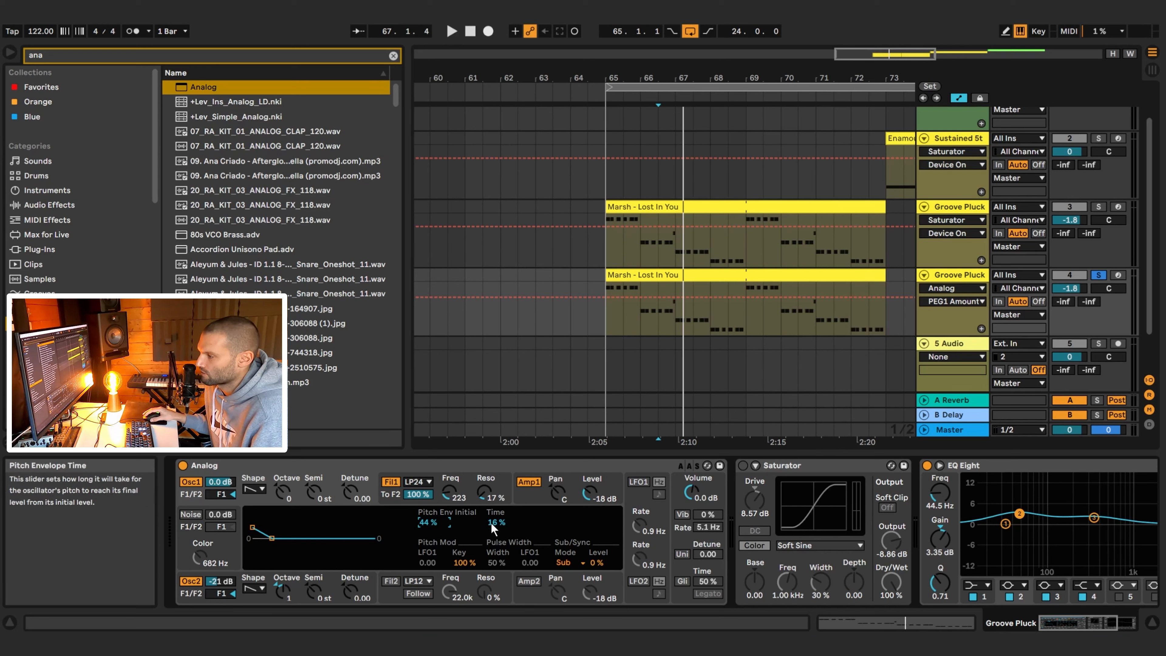
# Step: Match oscillator 2's pitch envelope to an initial level of 44% and a time of 16%, and audition it
pyautogui.click(202, 606)
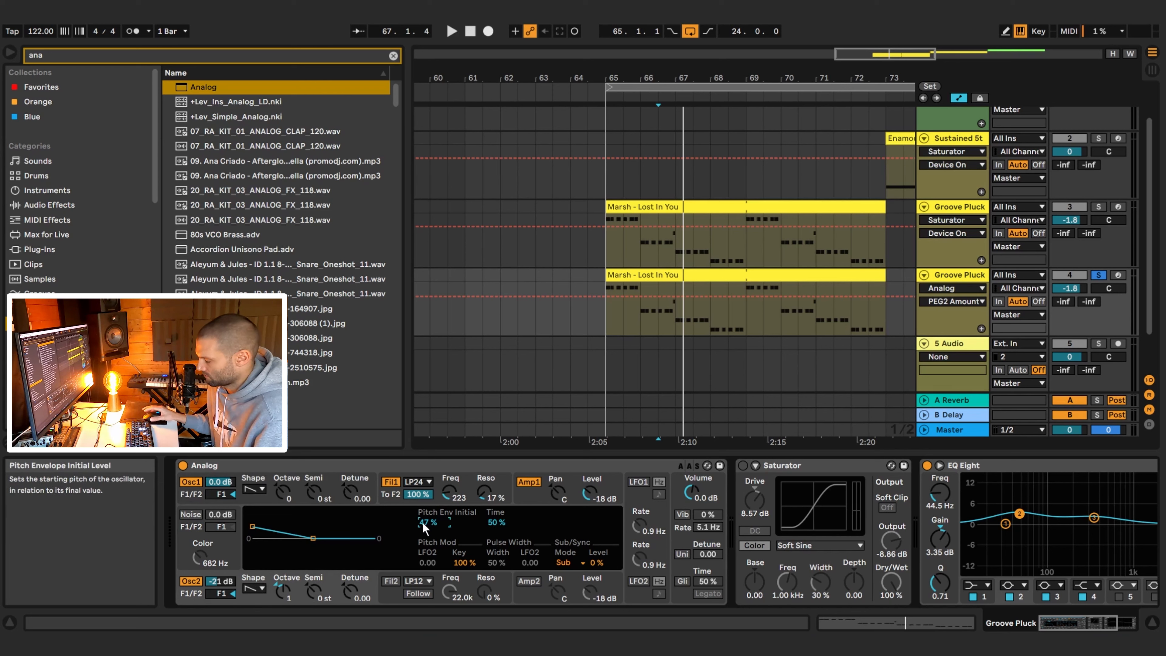
pyautogui.click(490, 523)
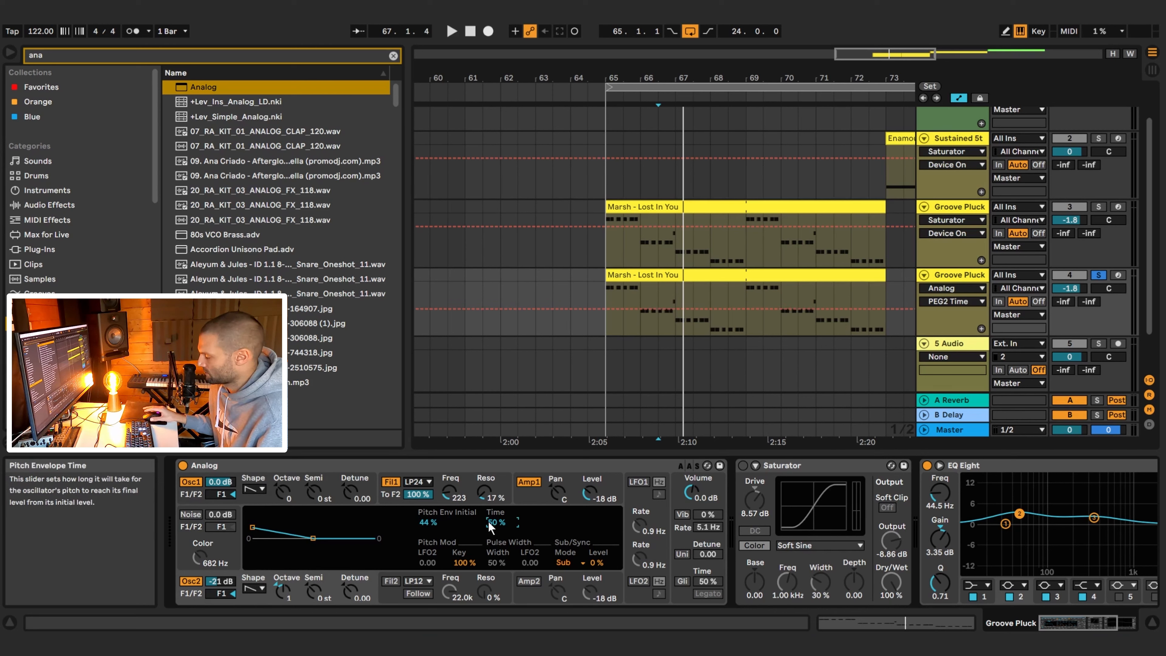
pyautogui.press('space')
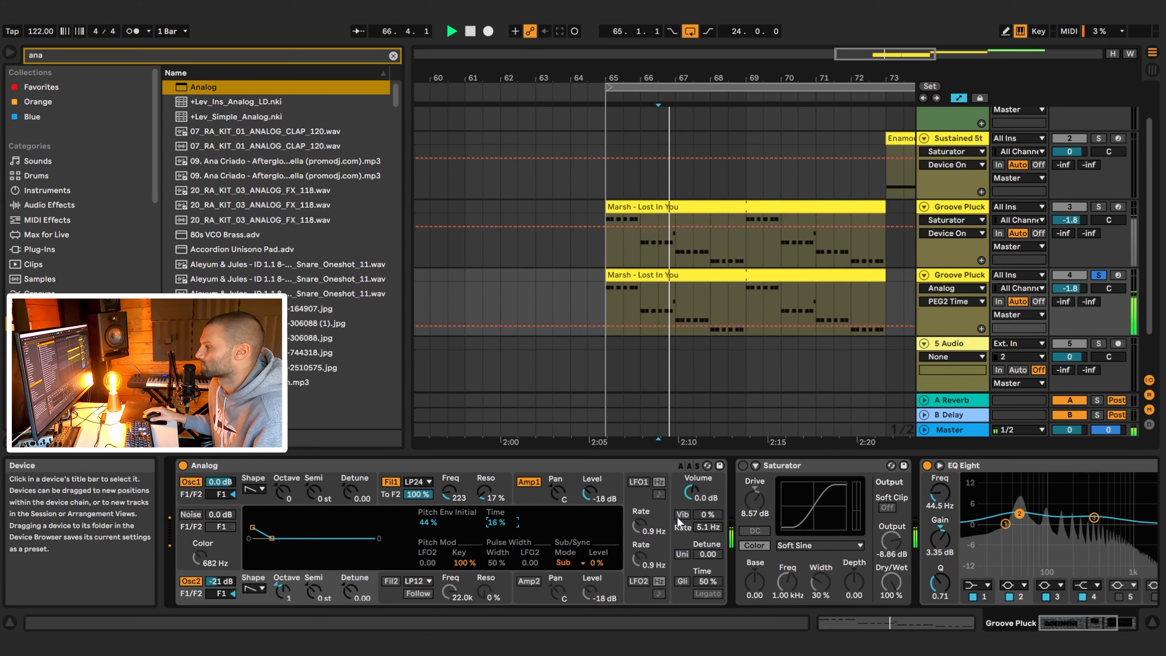
pyautogui.press('space')
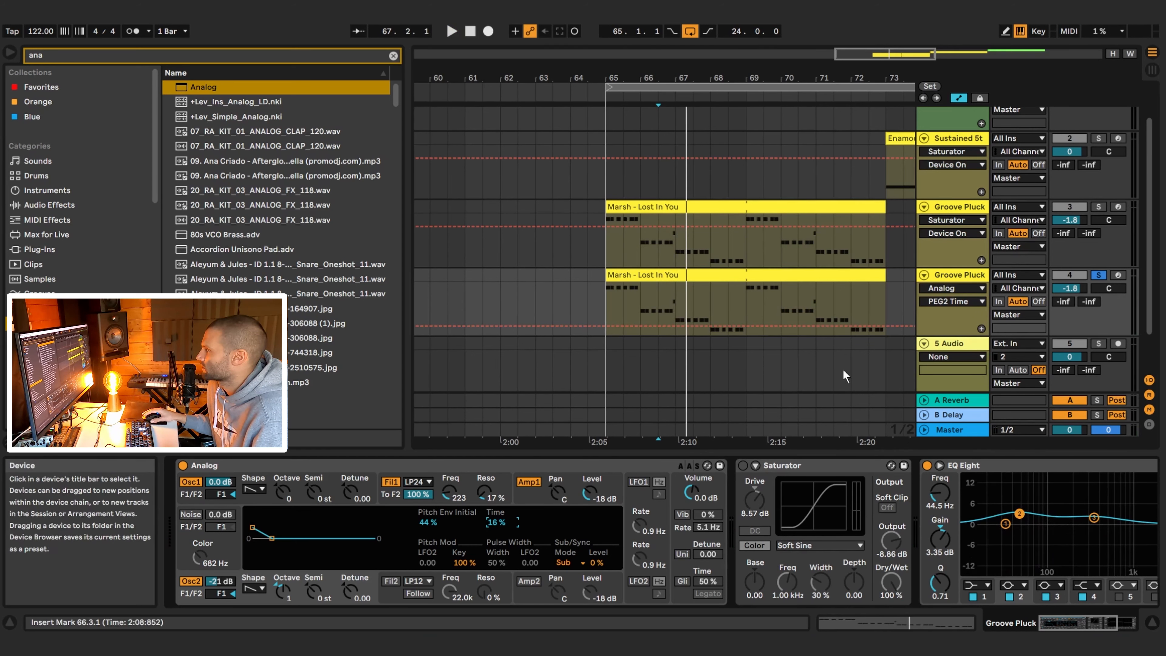
# Step: Select the Saturator in the duplicated track's device chain and search the browser for "sa"
pyautogui.click(789, 469)
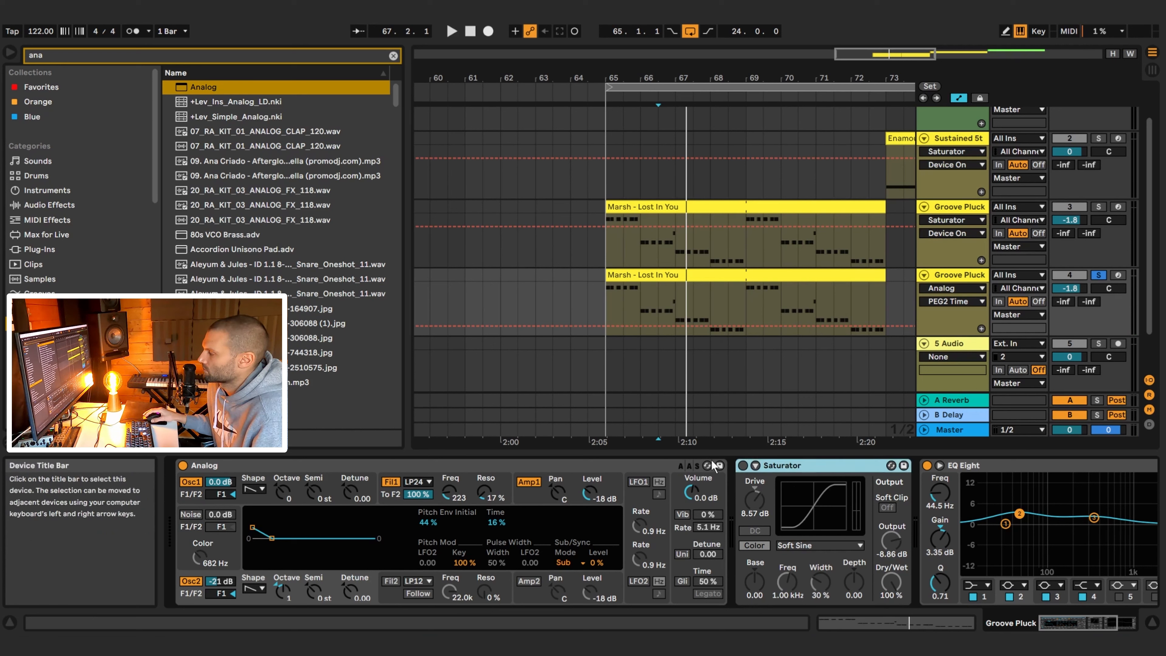
pyautogui.click(394, 56)
pyautogui.write('sa')
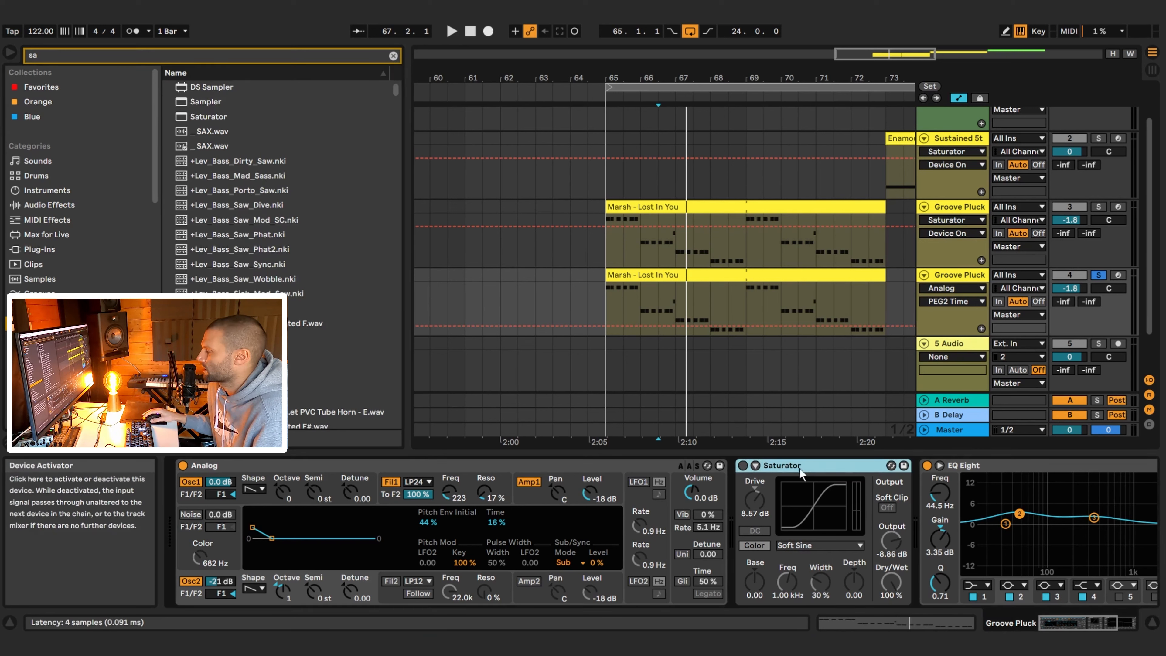
# Step: Keep Saturator's Soft Sine curve, reset its drive and output to 0 dB, and audition the clip with it bypassed
pyautogui.click(842, 545)
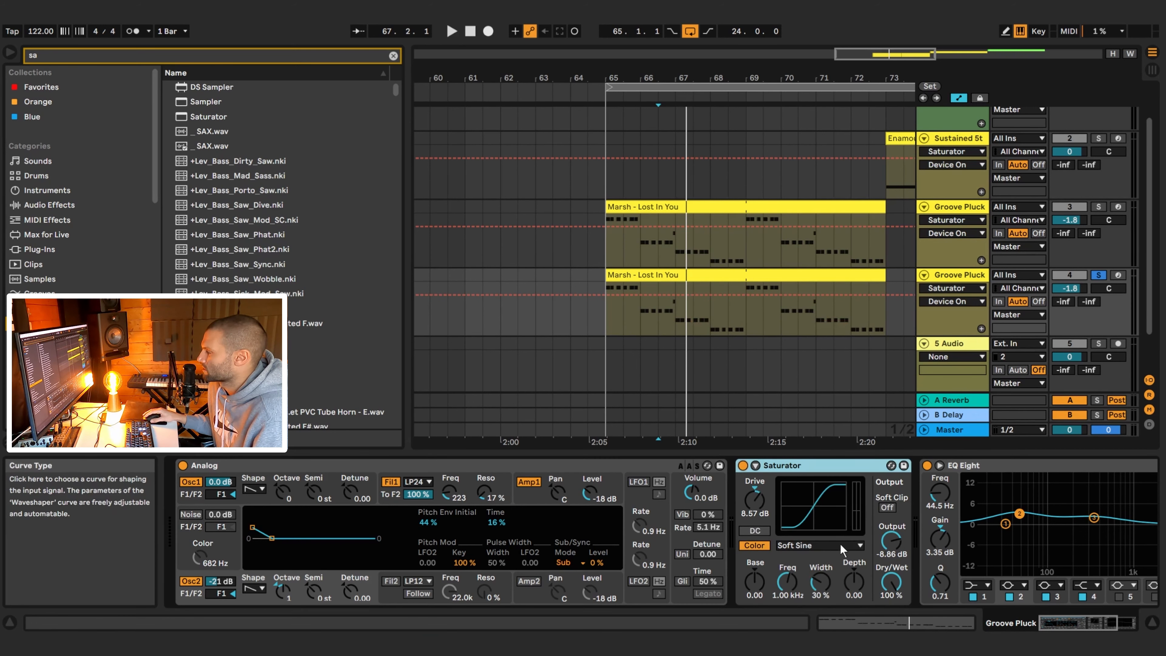
pyautogui.click(838, 570)
pyautogui.doubleClick(754, 500)
pyautogui.doubleClick(891, 541)
pyautogui.click(743, 466)
pyautogui.press('space')
pyautogui.press('space')
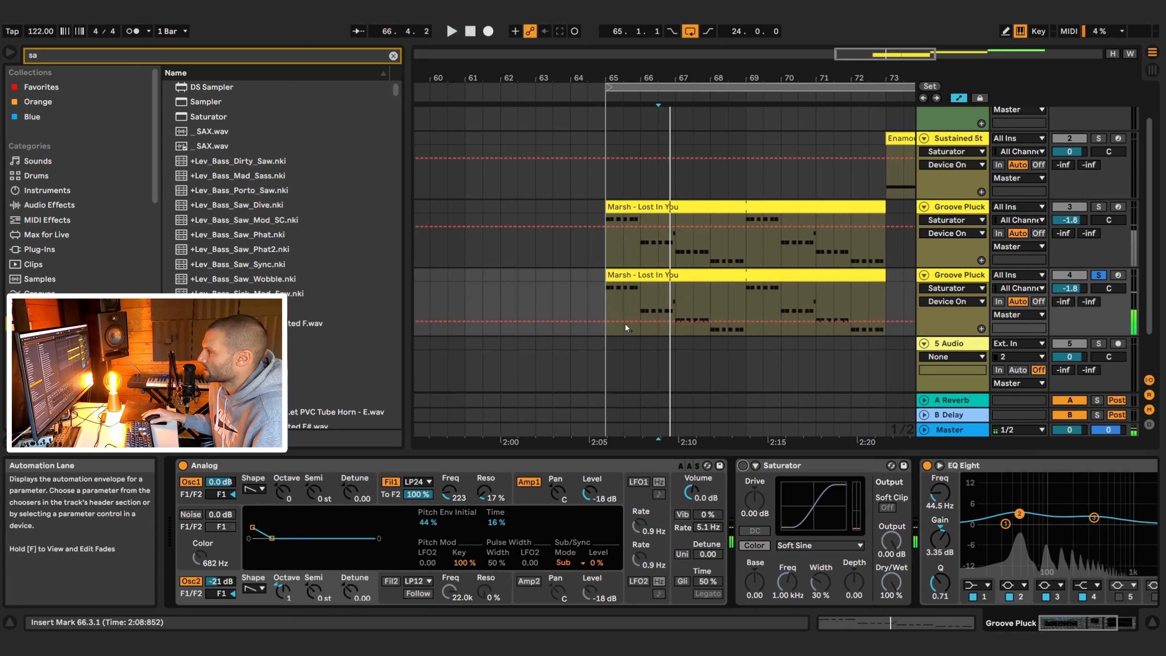
# Step: Play from bar 66 with Saturator switched on and raise its drive to 9.14 dB
pyautogui.click(644, 304)
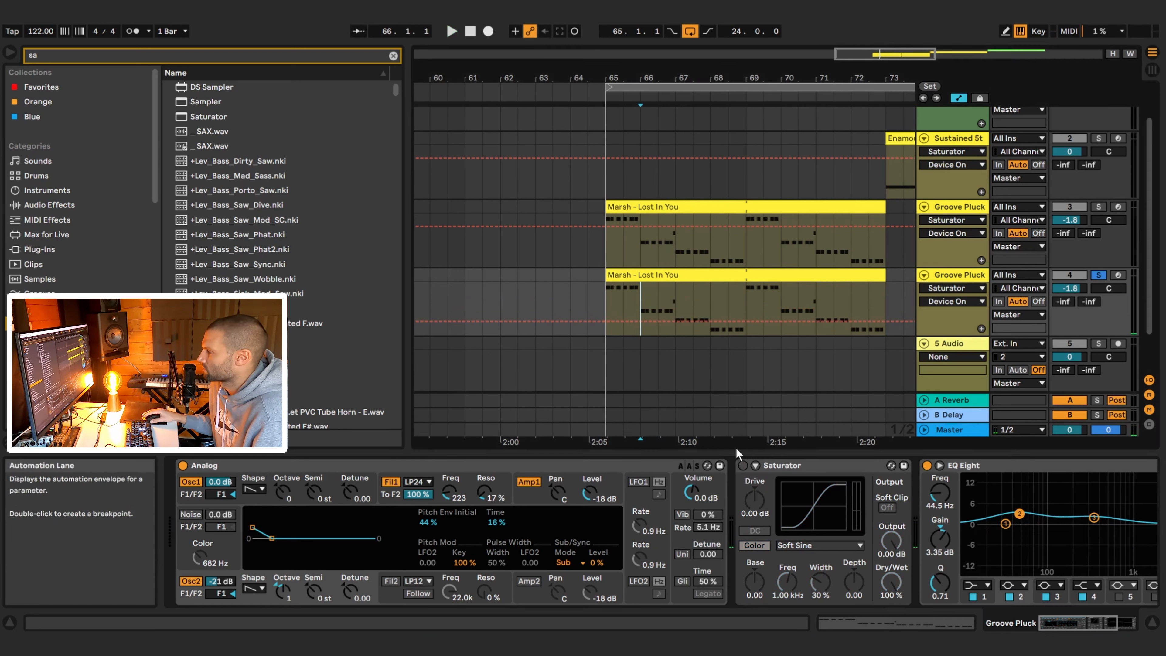
pyautogui.press('space')
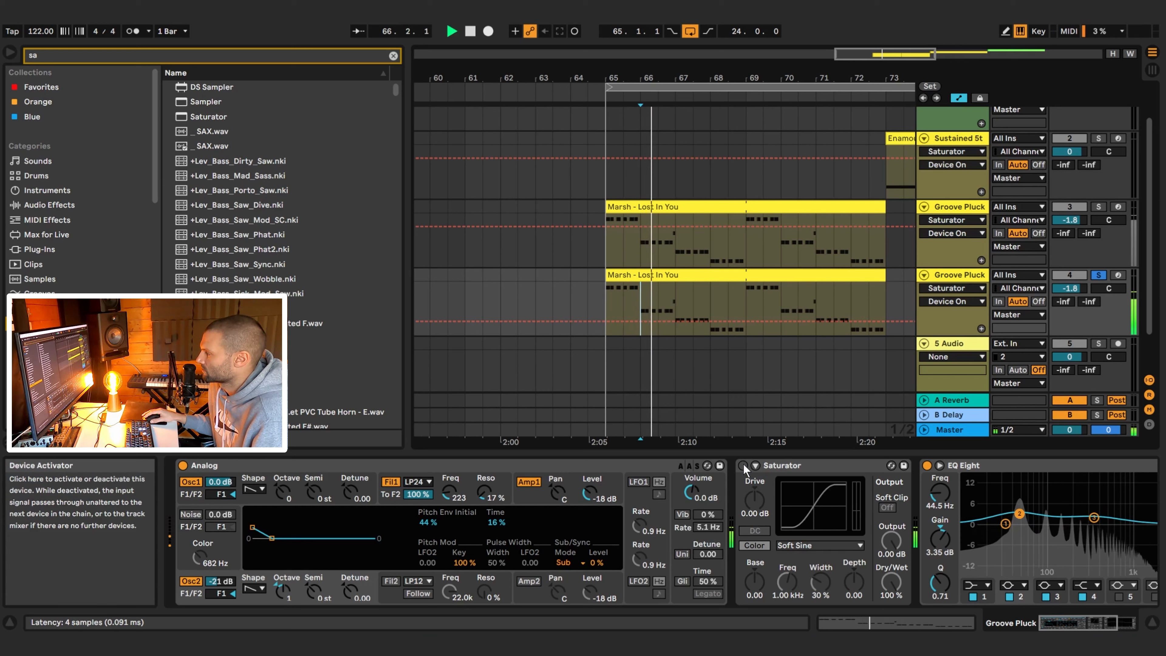
pyautogui.click(743, 466)
pyautogui.press('space')
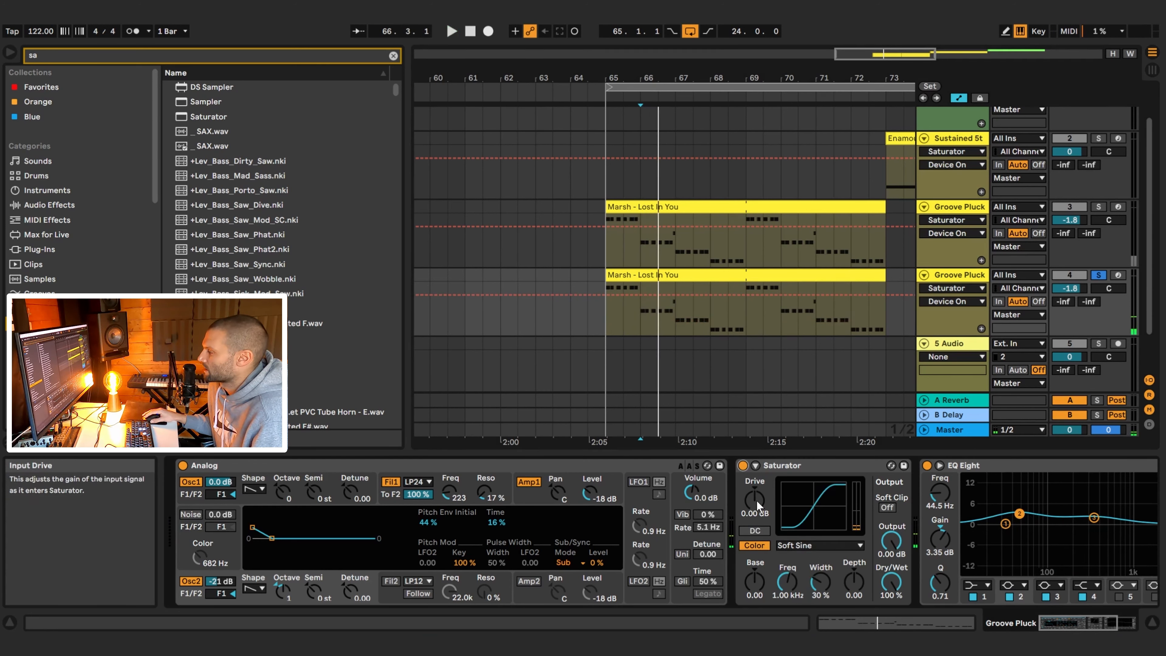
pyautogui.moveTo(756, 500); pyautogui.dragTo(755, 487)
pyautogui.press('space')
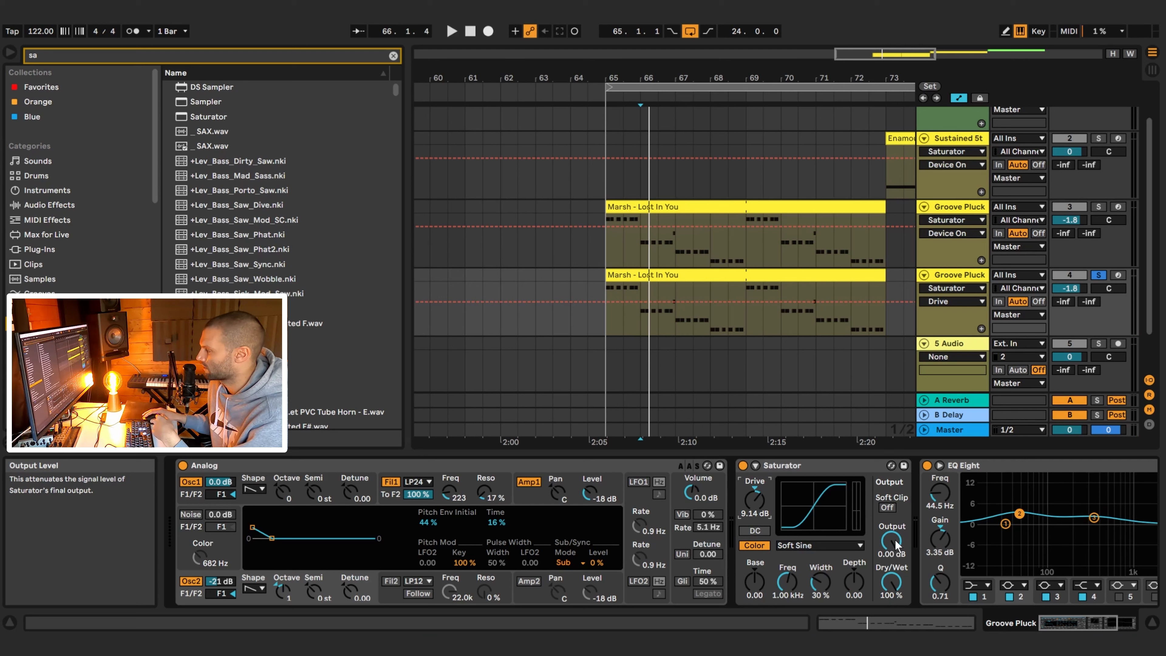
# Step: Lower Saturator's output to -17.7 dB during playback
pyautogui.press('space')
pyautogui.moveTo(891, 541); pyautogui.dragTo(891, 570)
pyautogui.press('space')
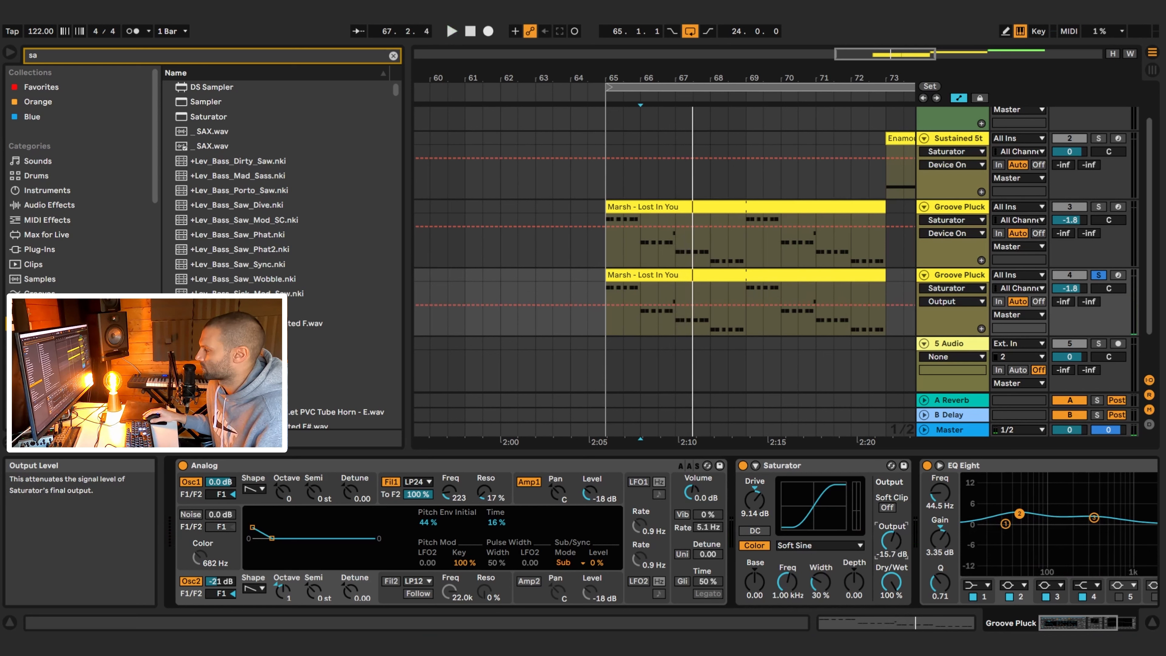
pyautogui.press('space')
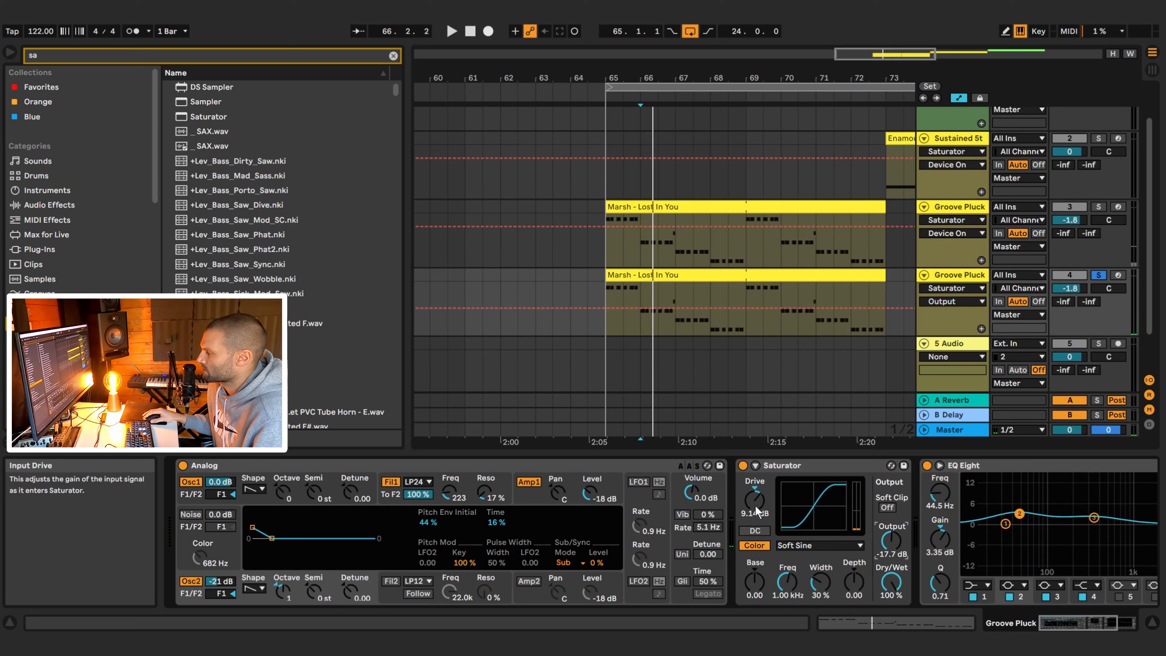
# Step: Try Saturator's drive at 23.4 dB, bring it back to 9.71 dB and set its output to -9.71 dB
pyautogui.press('space')
pyautogui.moveTo(757, 506); pyautogui.dragTo(756, 465)
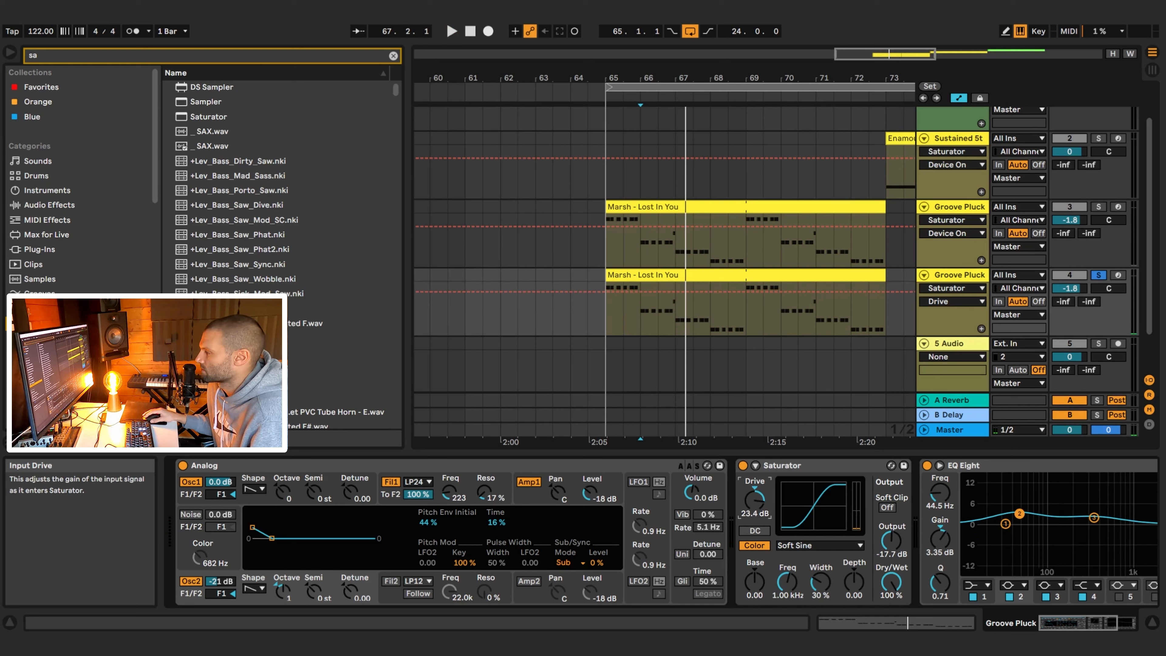
pyautogui.press('space')
pyautogui.moveTo(756, 465); pyautogui.dragTo(756, 489)
pyautogui.press('space')
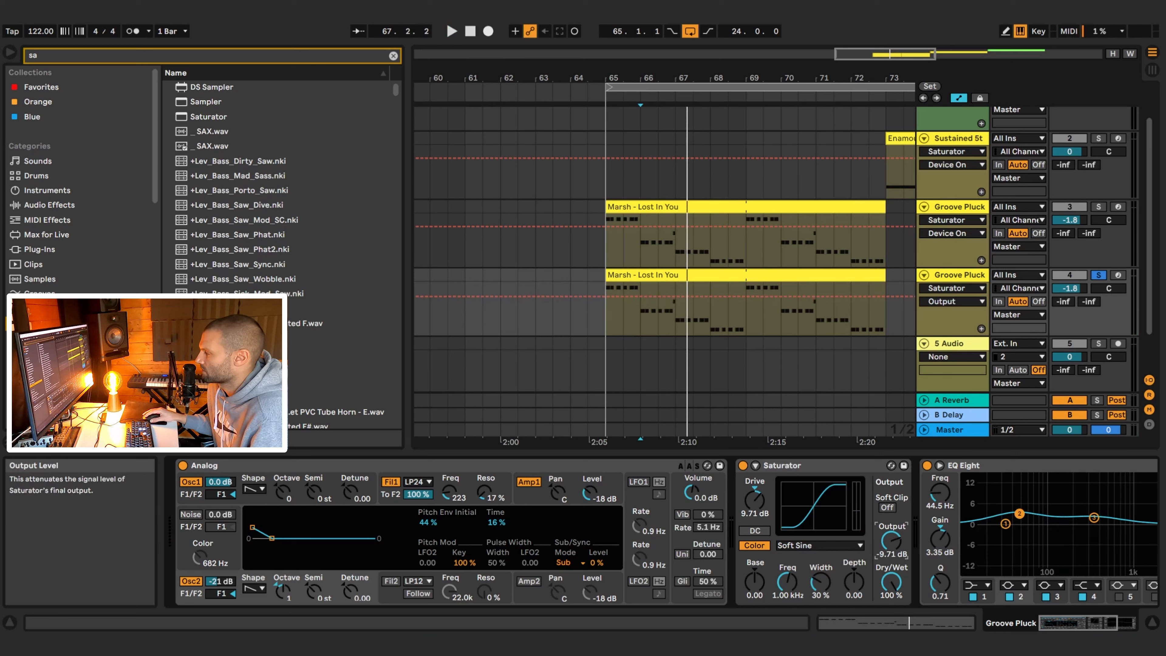
# Step: Set Saturator's output to -9.43 dB and compare the clip with the device off and on
pyautogui.moveTo(891, 541); pyautogui.dragTo(891, 540)
pyautogui.press('space')
pyautogui.press('space')
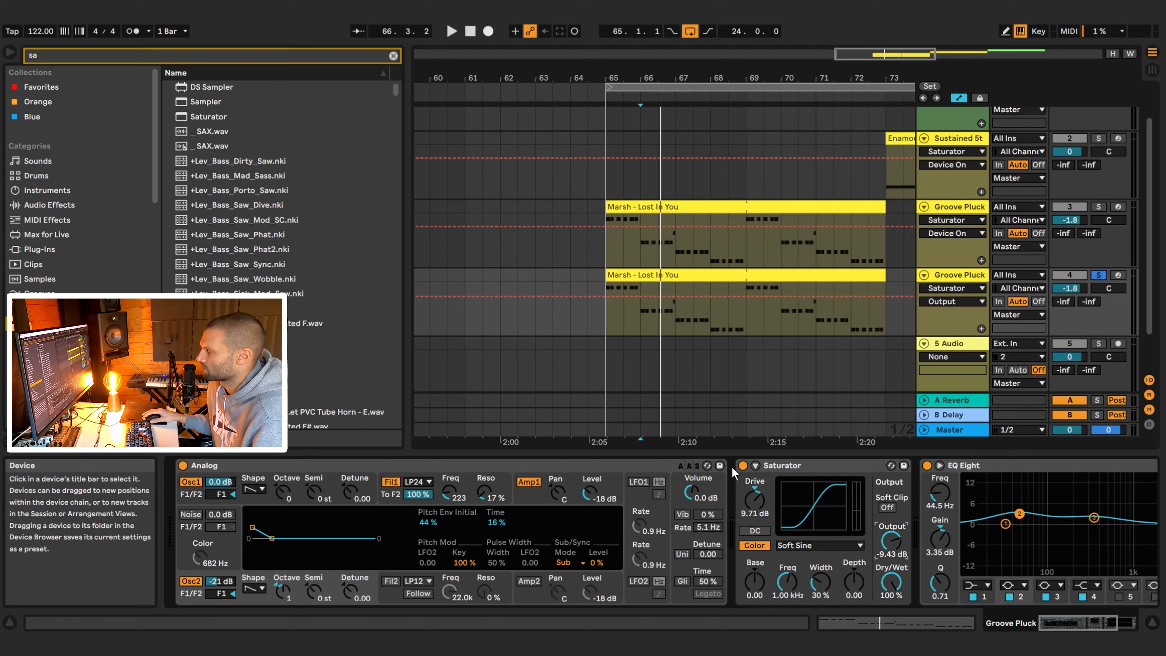
pyautogui.click(744, 466)
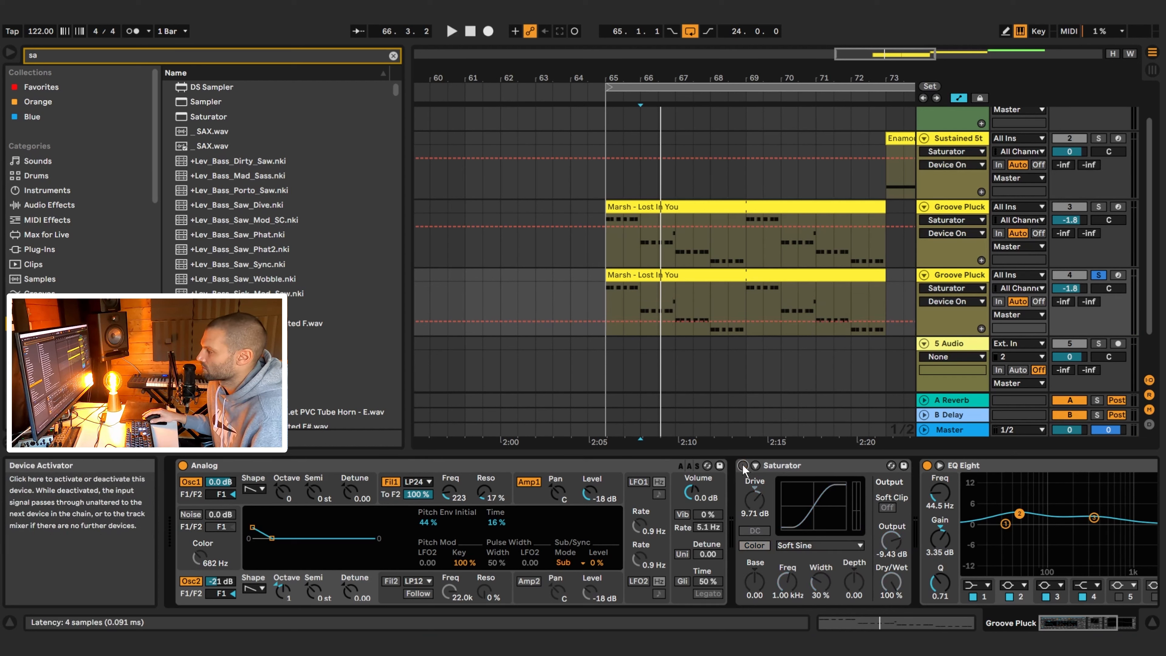
pyautogui.press('space')
pyautogui.click(743, 466)
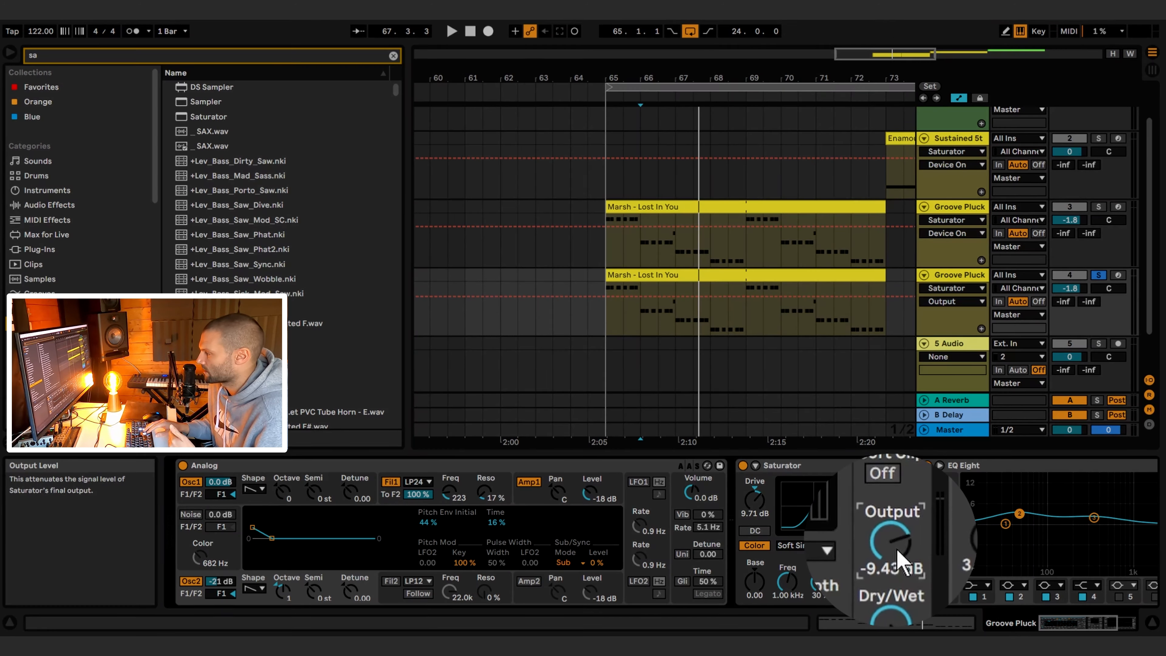
# Step: Lower Saturator's output to -12.4 dB and compare the bypassed and saturated sound during playback
pyautogui.moveTo(895, 551); pyautogui.dragTo(897, 556)
pyautogui.press('space')
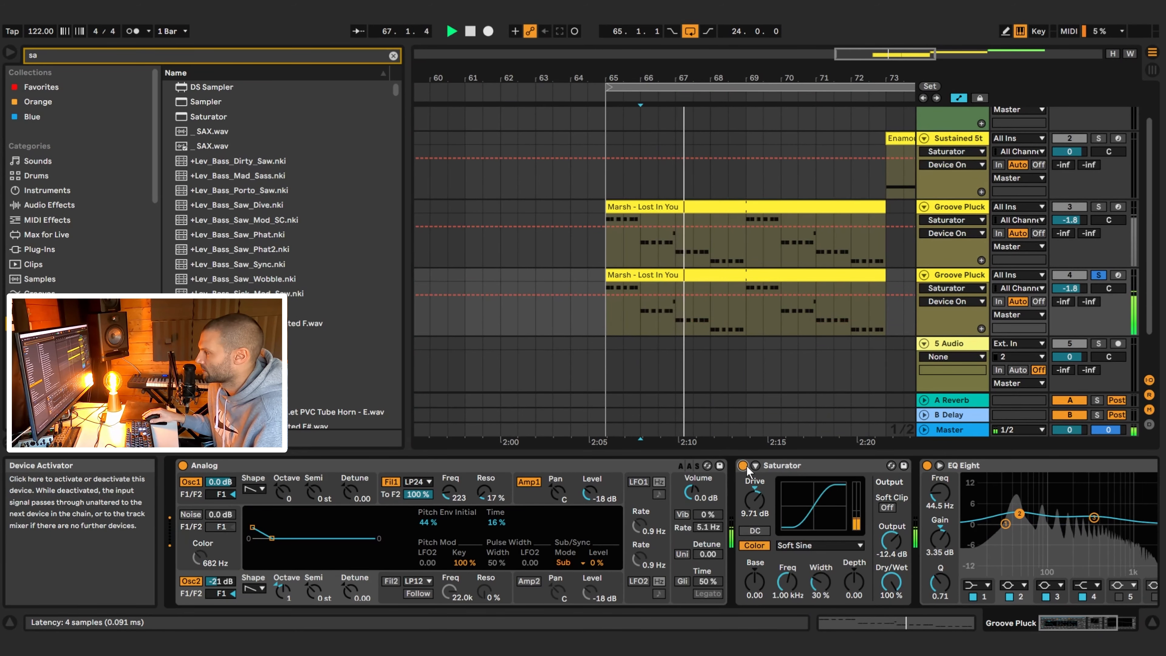
pyautogui.click(743, 466)
pyautogui.press('space')
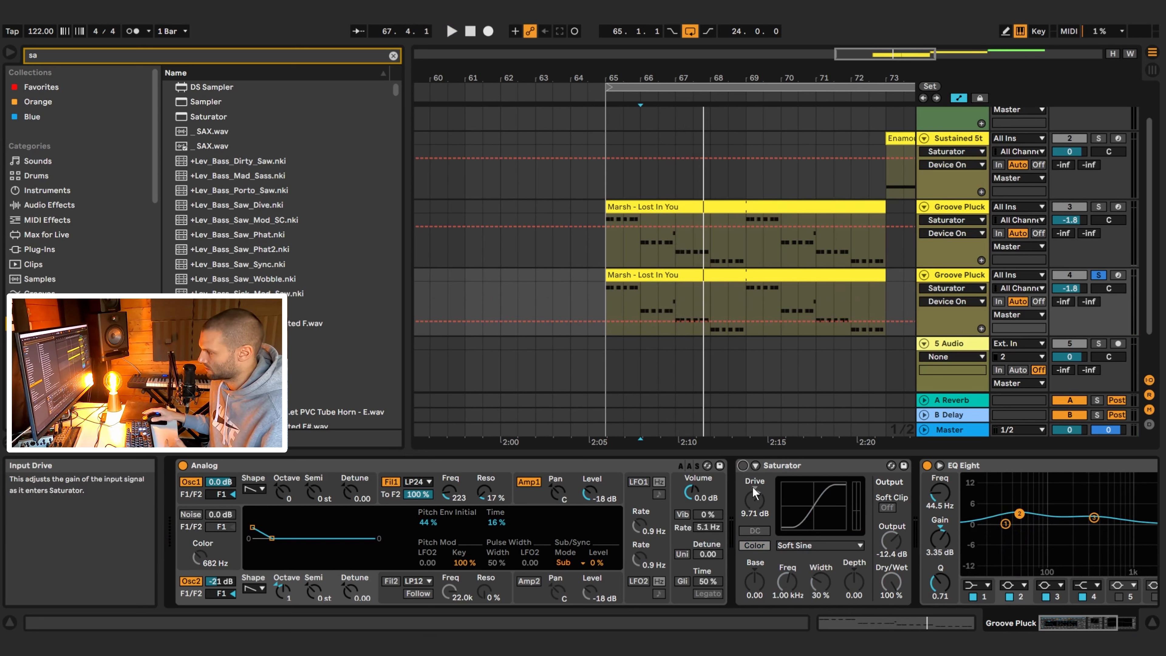
pyautogui.click(743, 466)
pyautogui.press('space')
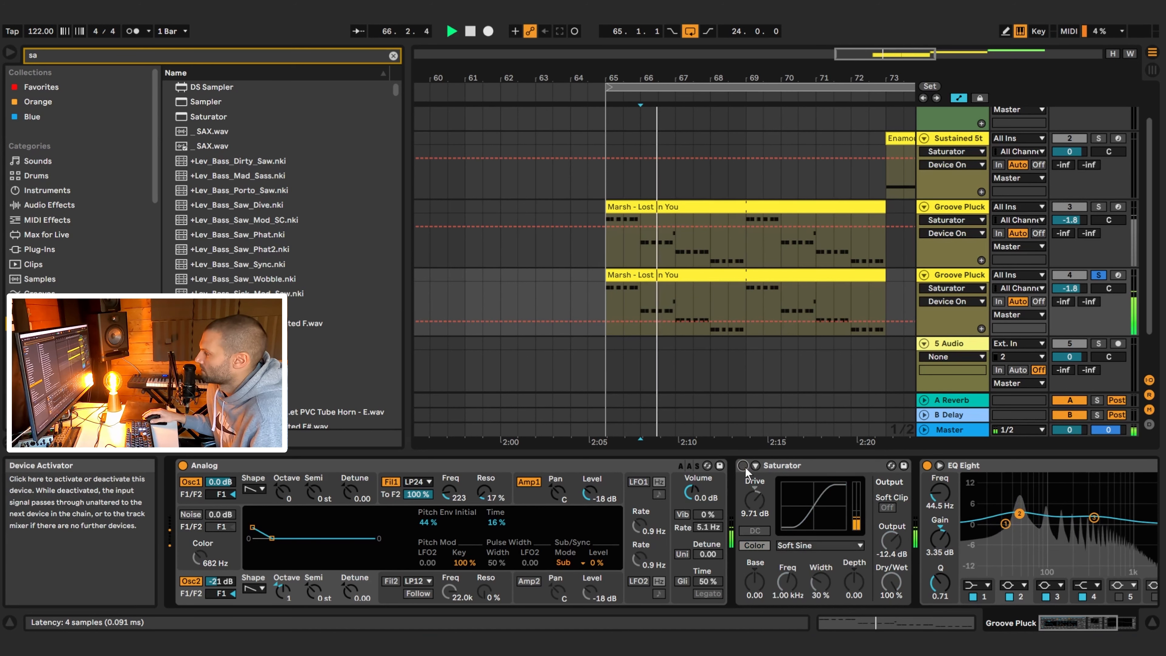
pyautogui.press('space')
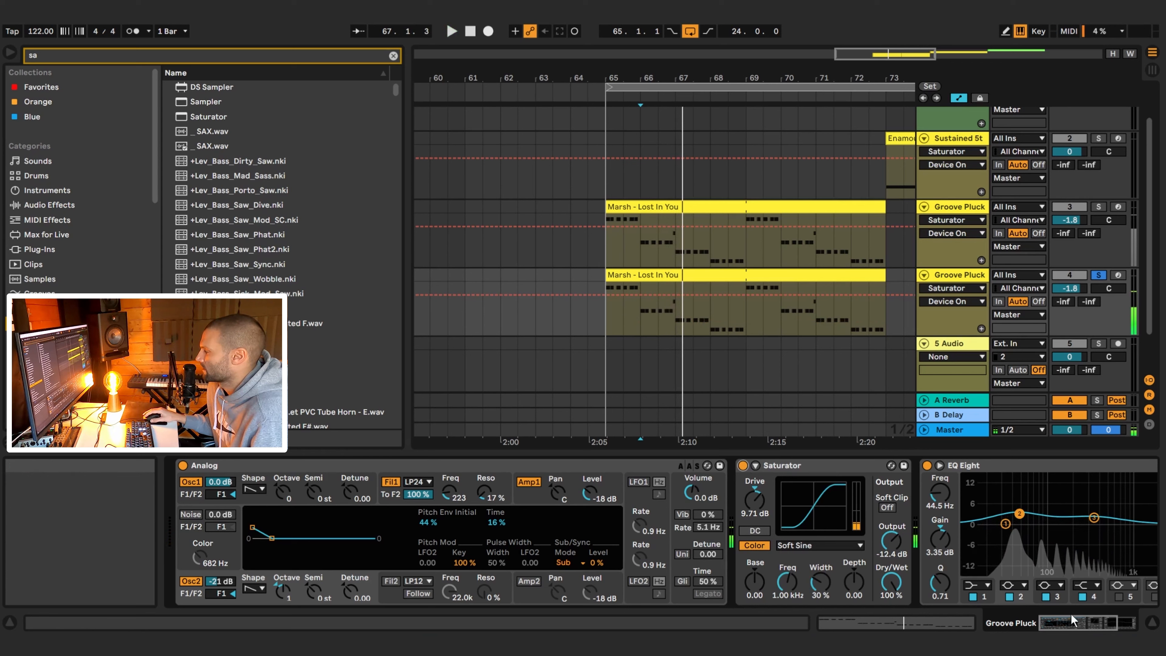
# Step: Play the clip through the active Saturator and examine its frequency spectrum in EQ Eight
pyautogui.moveTo(1069, 621); pyautogui.dragTo(1080, 621)
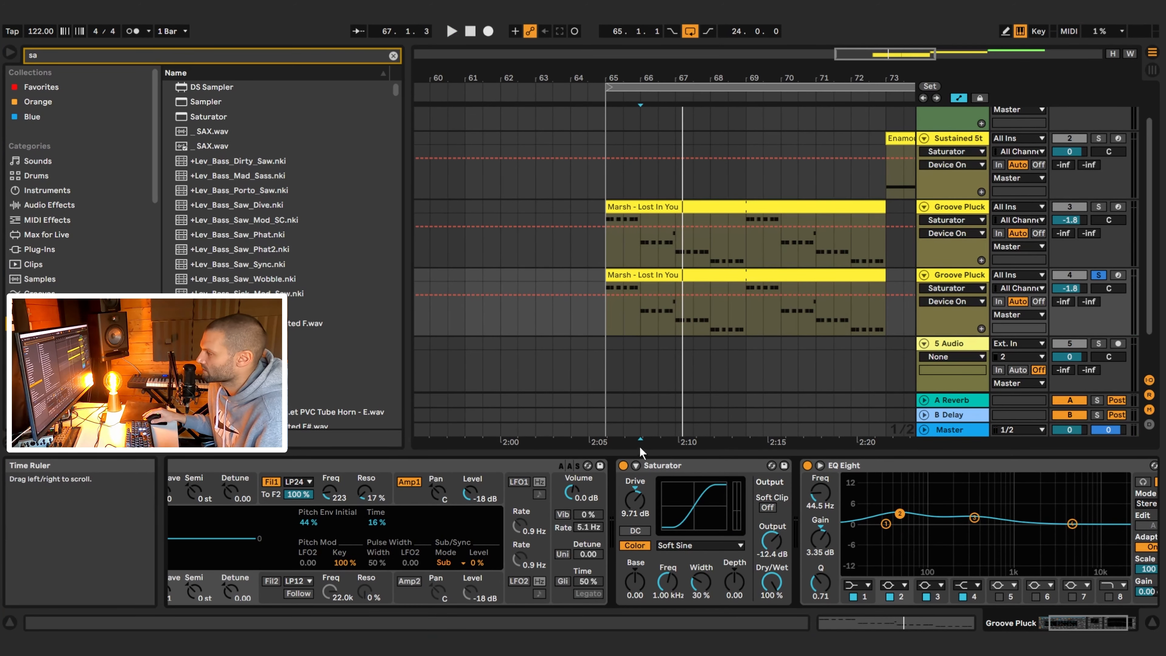
pyautogui.press('space')
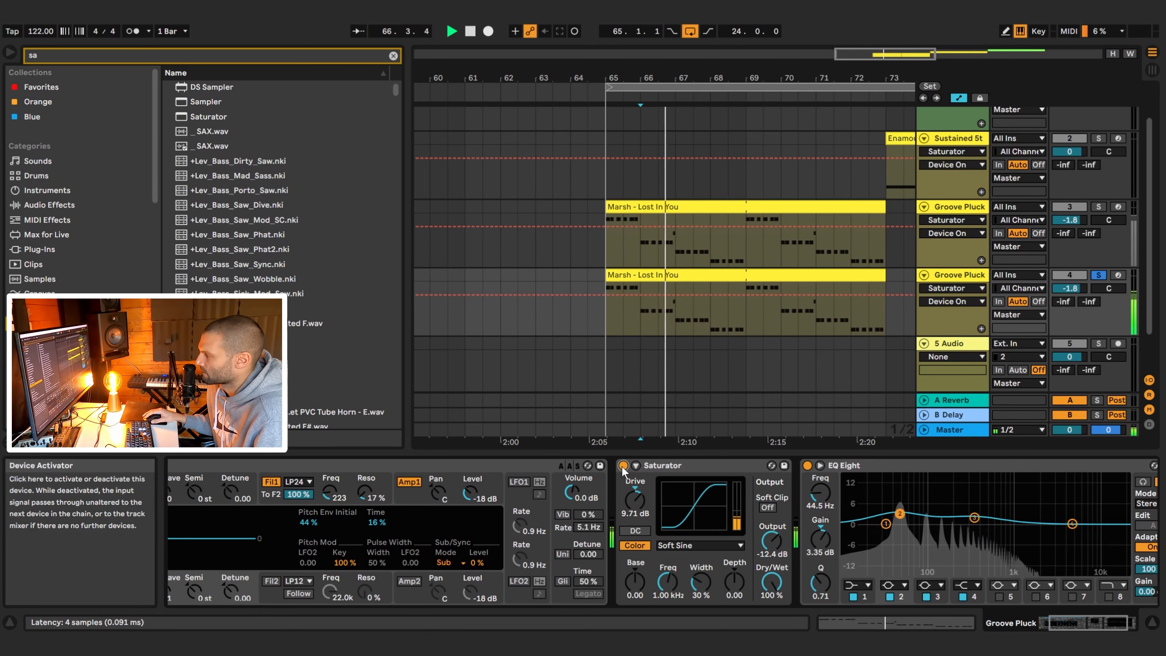
pyautogui.press('space')
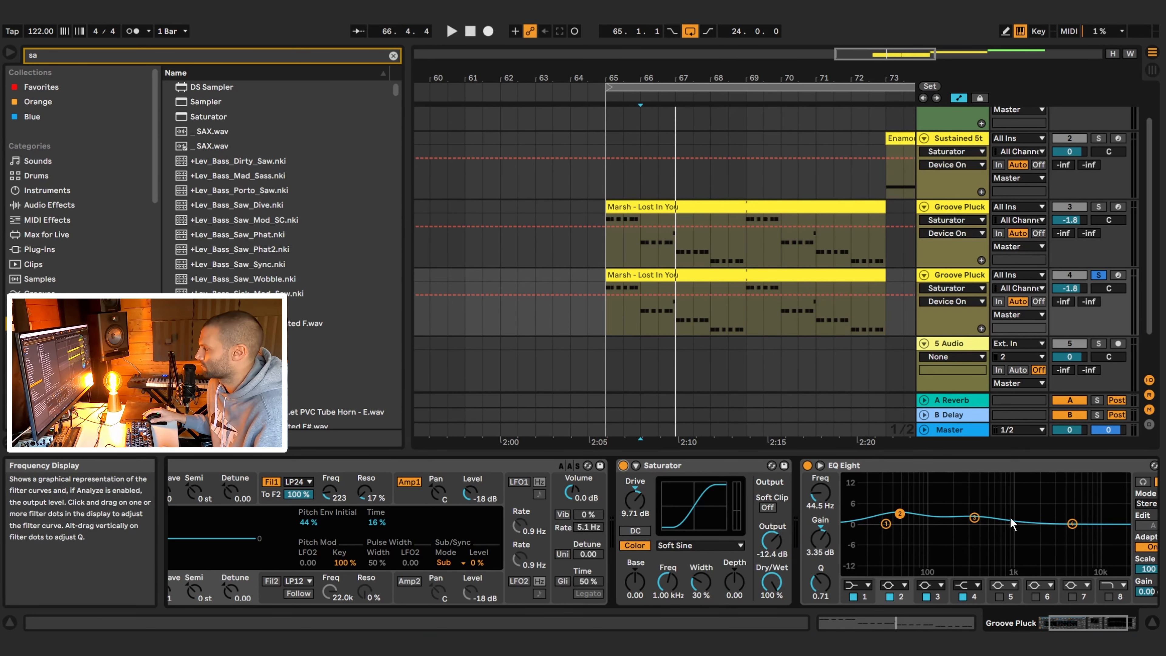
# Step: Return to the duplicated Groove Pluck track's Analog and display its filter 1 envelope settings
pyautogui.scroll(2, 834, 244)
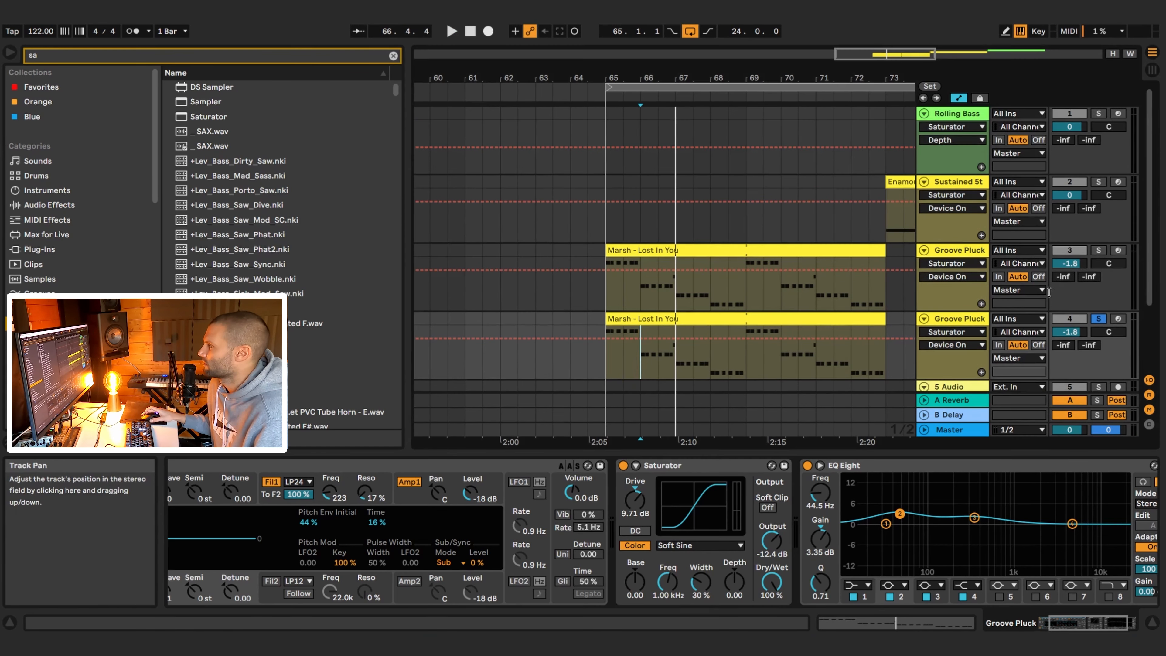
pyautogui.scroll(-2, 620, 244)
pyautogui.moveTo(1085, 625); pyautogui.dragTo(1028, 623)
pyautogui.click(947, 320)
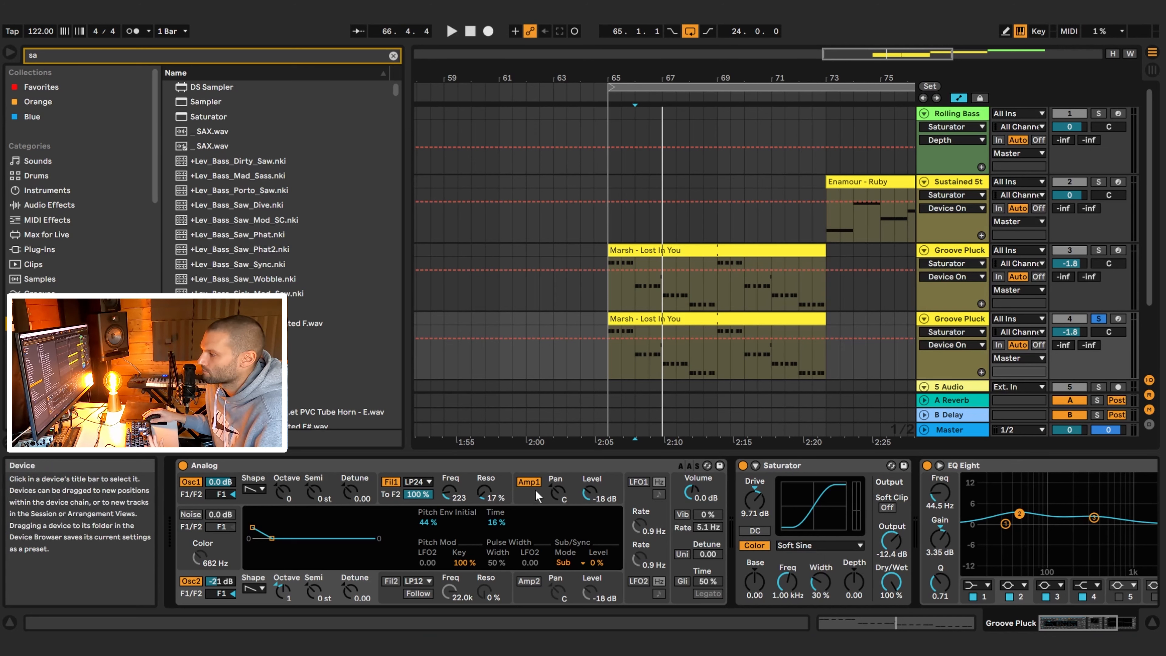
pyautogui.click(385, 499)
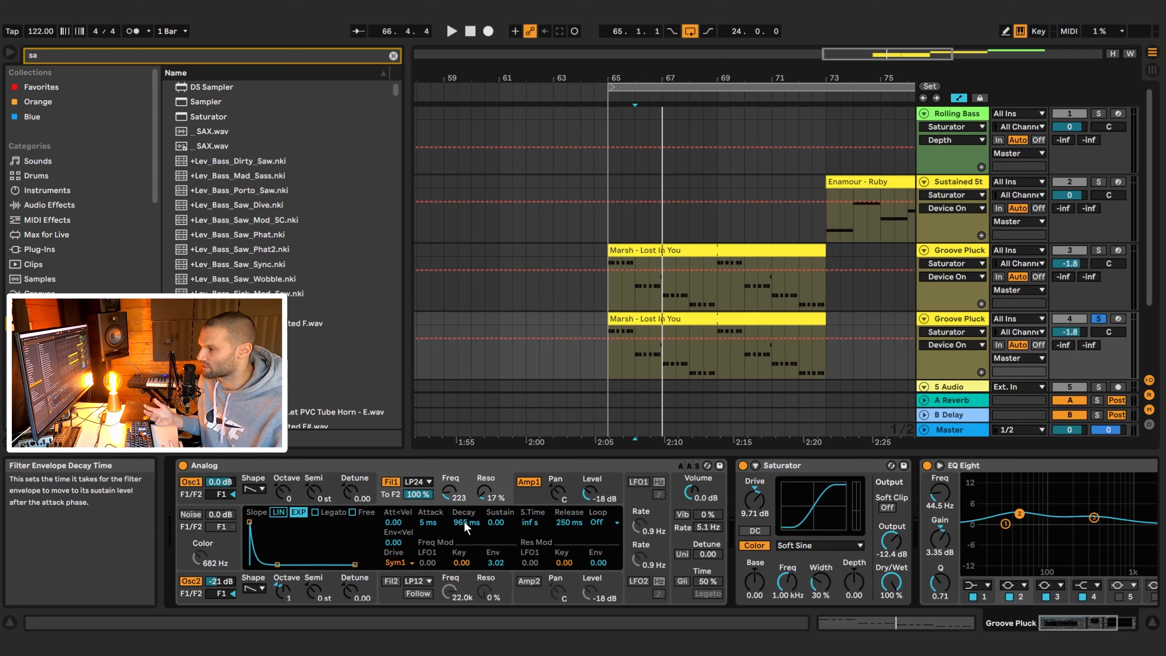
# Step: Compare filter 1 envelope decay times of 283 ms, 494 ms and 595 ms during playback, and shorten the decay again
pyautogui.moveTo(464, 521); pyautogui.dragTo(467, 533)
pyautogui.press('space')
pyautogui.press('space')
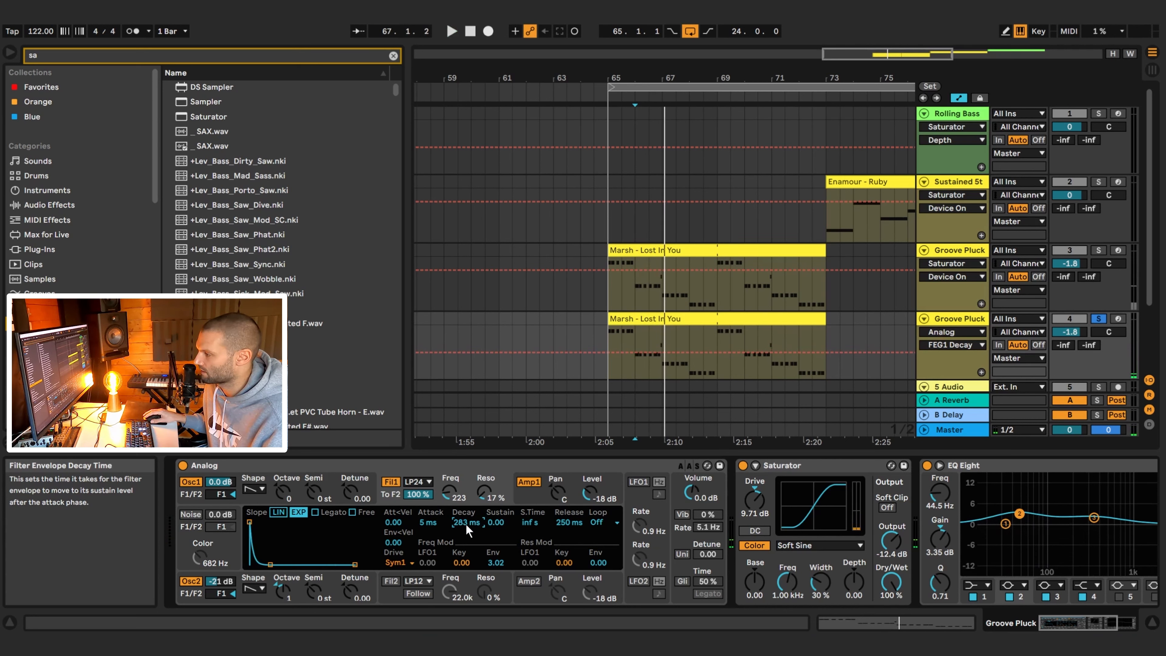
pyautogui.press('space')
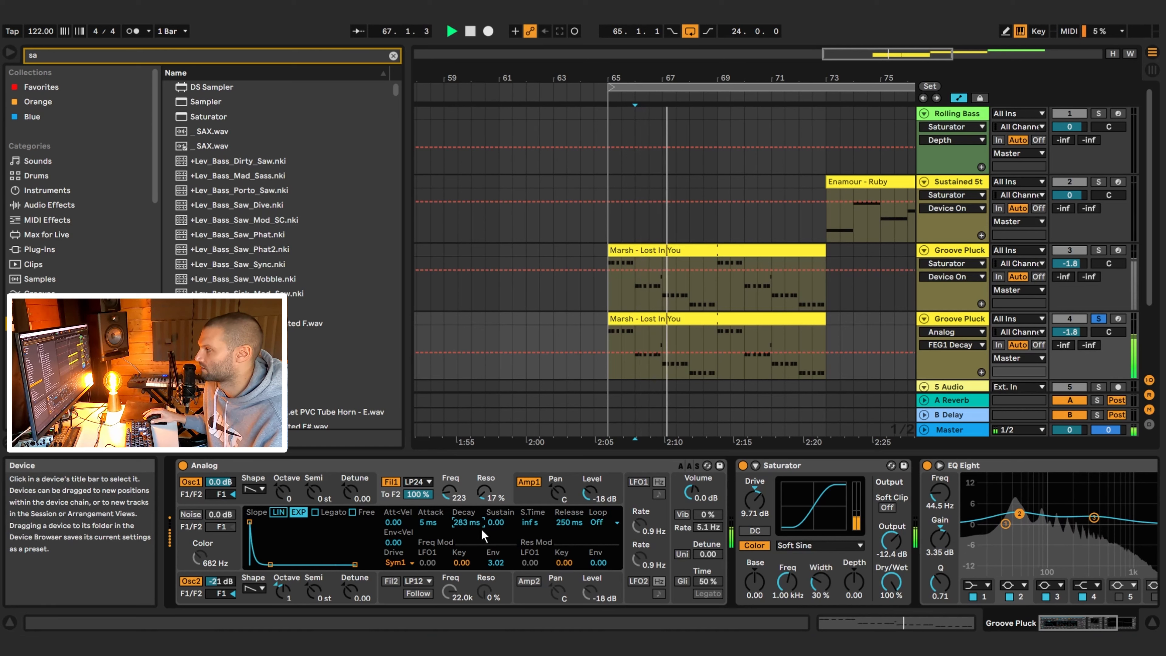
pyautogui.press('space')
pyautogui.press('space')
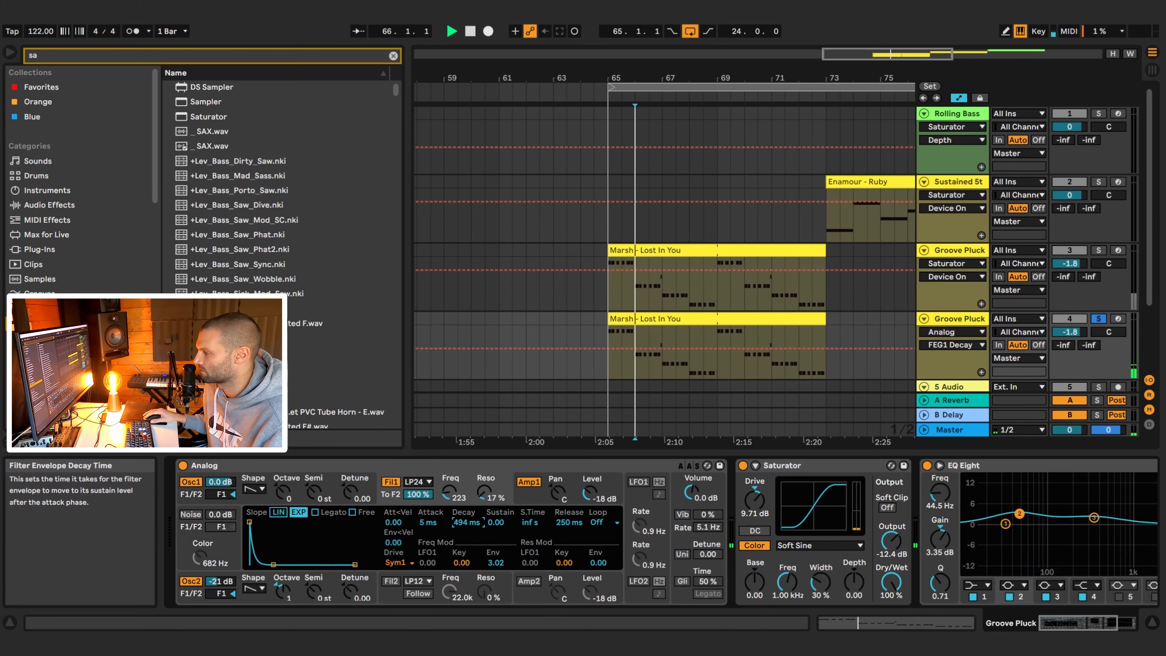
pyautogui.moveTo(462, 523); pyautogui.dragTo(462, 513)
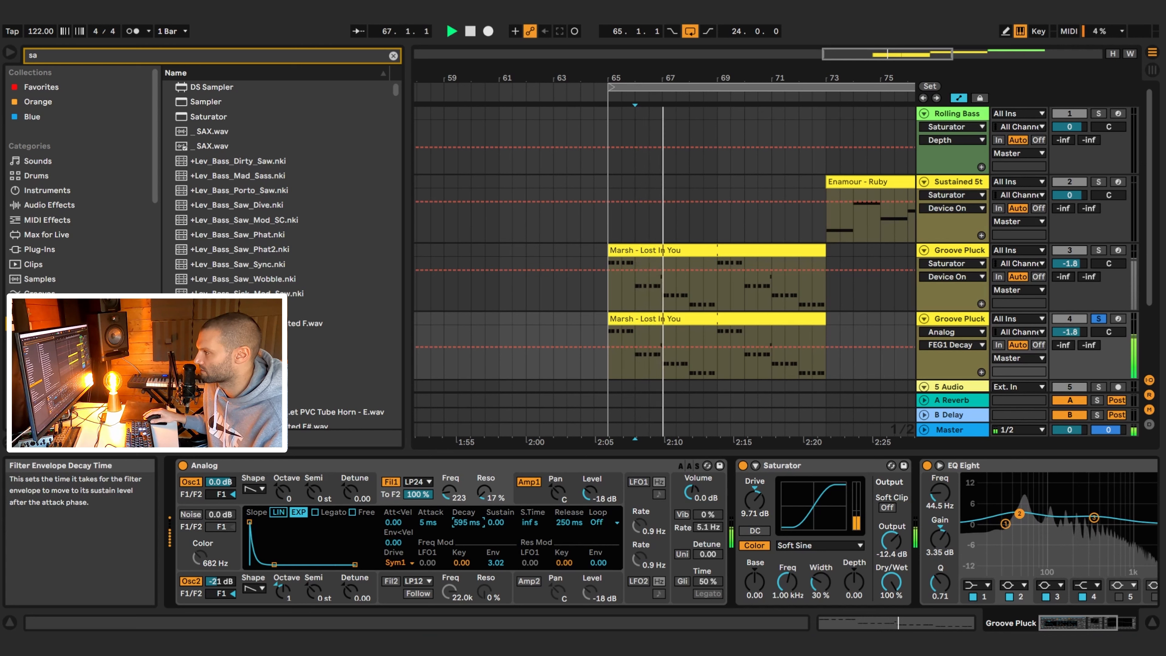
pyautogui.press('space')
pyautogui.moveTo(466, 523); pyautogui.dragTo(467, 531)
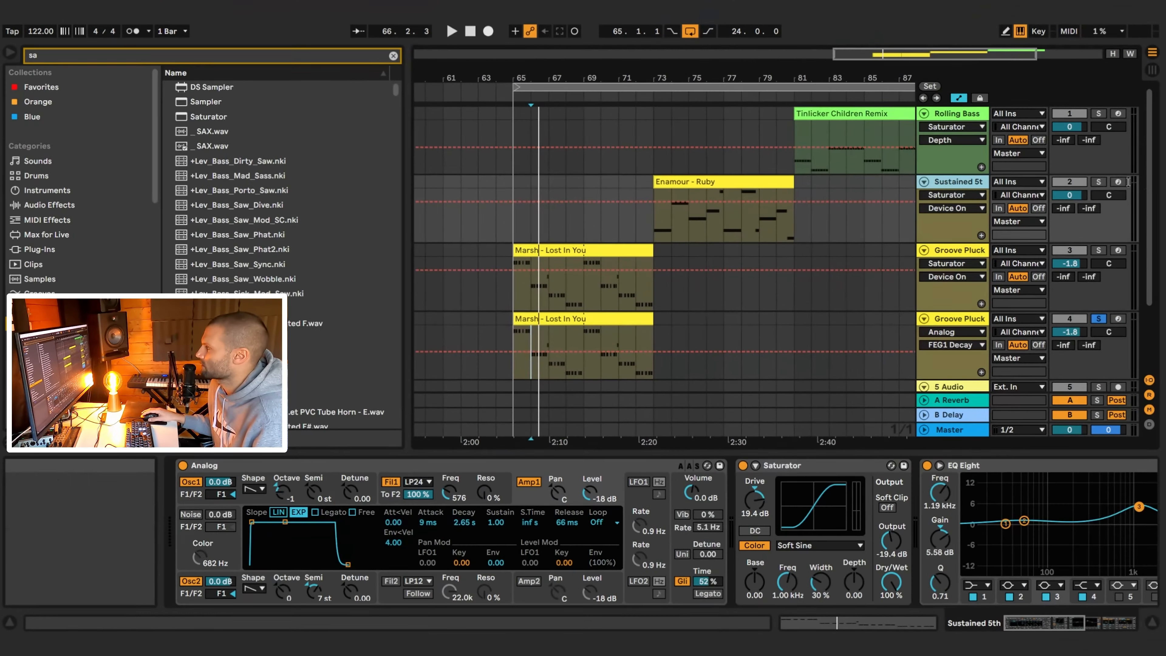
# Step: Solo the Sustained 5th track, select its Enamour - Ruby clip and bring the clip into close view
pyautogui.click(1099, 182)
pyautogui.click(721, 182)
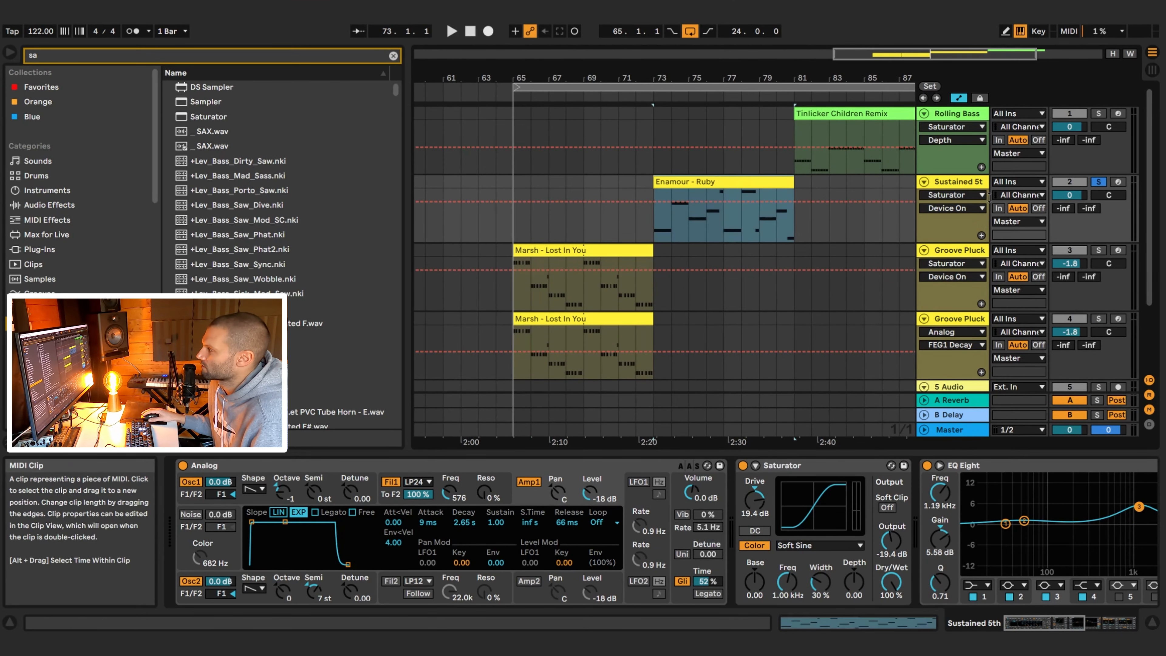
pyautogui.press('z')
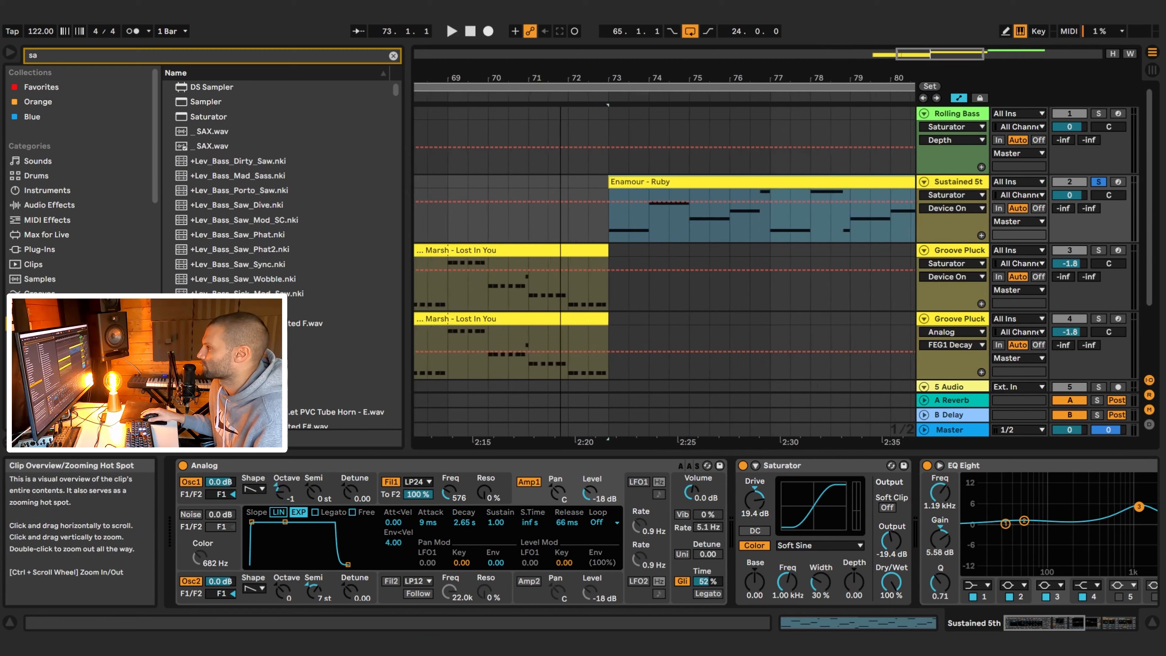
pyautogui.click(958, 183)
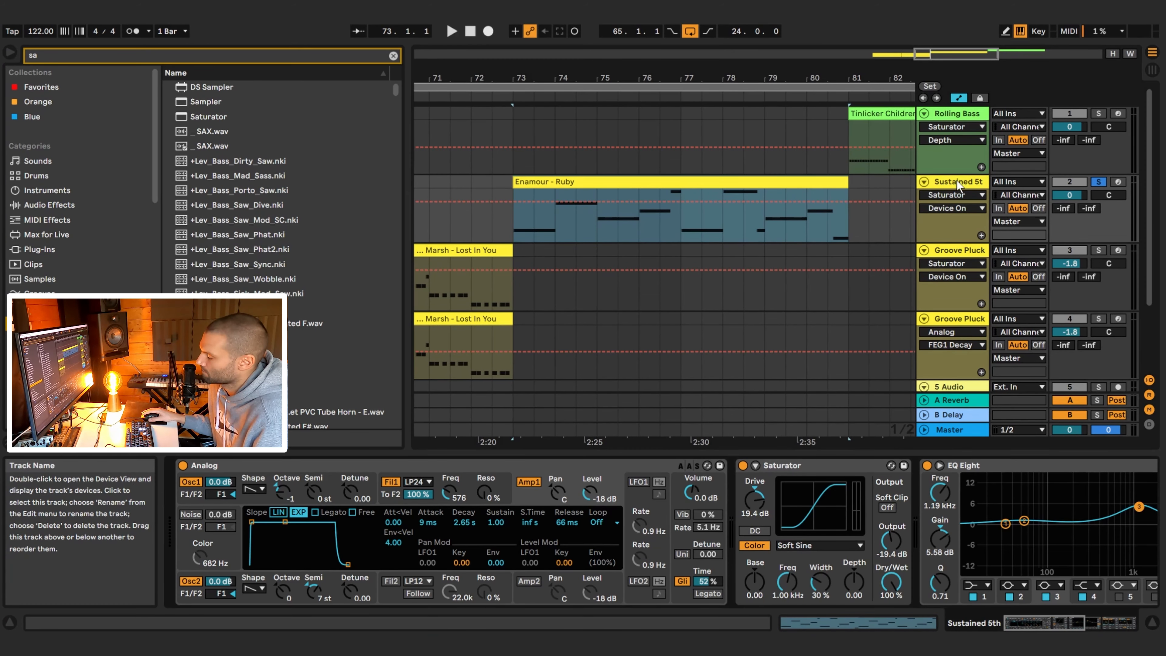
# Step: Review the Sustained 5th track's device chain and deactivate its Reverb, EQ Eight and Saturator
pyautogui.click(1061, 623)
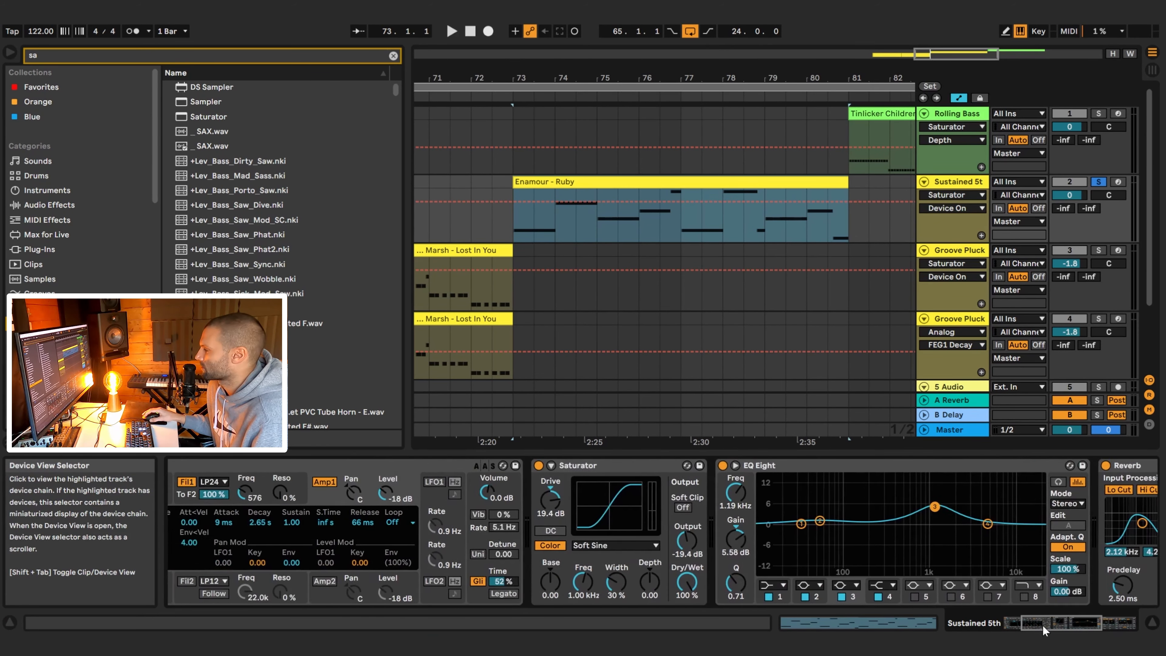
pyautogui.moveTo(1042, 626); pyautogui.dragTo(1013, 627)
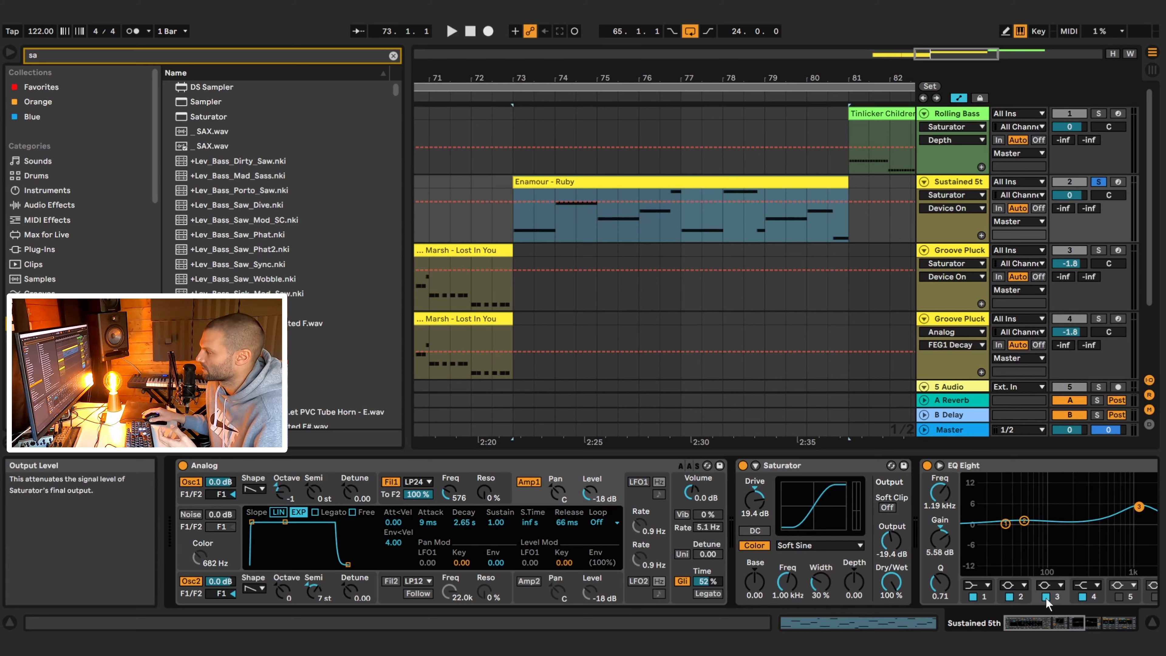
pyautogui.moveTo(1056, 621); pyautogui.dragTo(1083, 621)
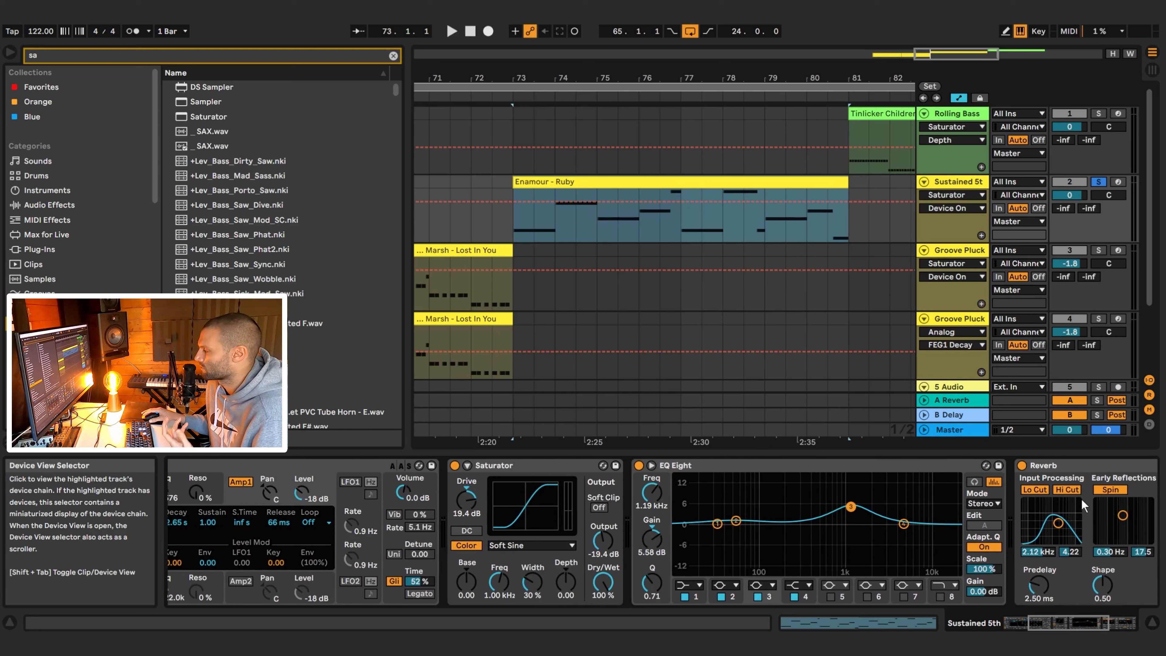
pyautogui.click(1022, 465)
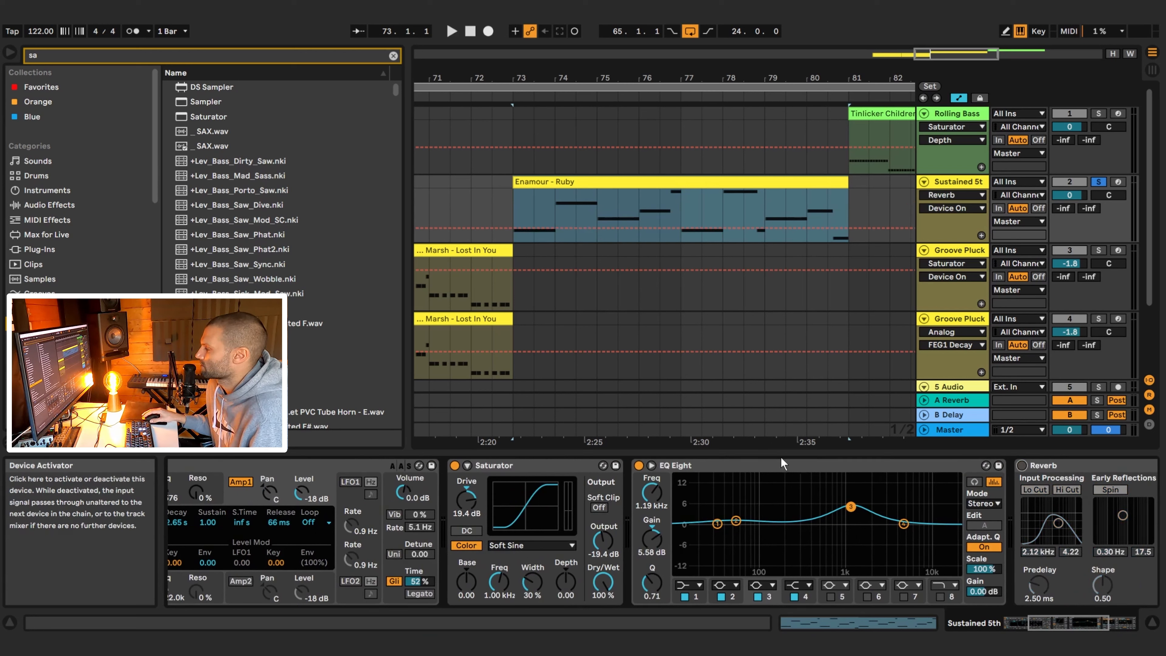
pyautogui.click(639, 465)
pyautogui.click(455, 466)
# Step: Duplicate the Sustained 5th track and load the default Analog instrument on the copy
pyautogui.hotkey('ctrl', 'd')
pyautogui.click(393, 55)
pyautogui.write('analog')
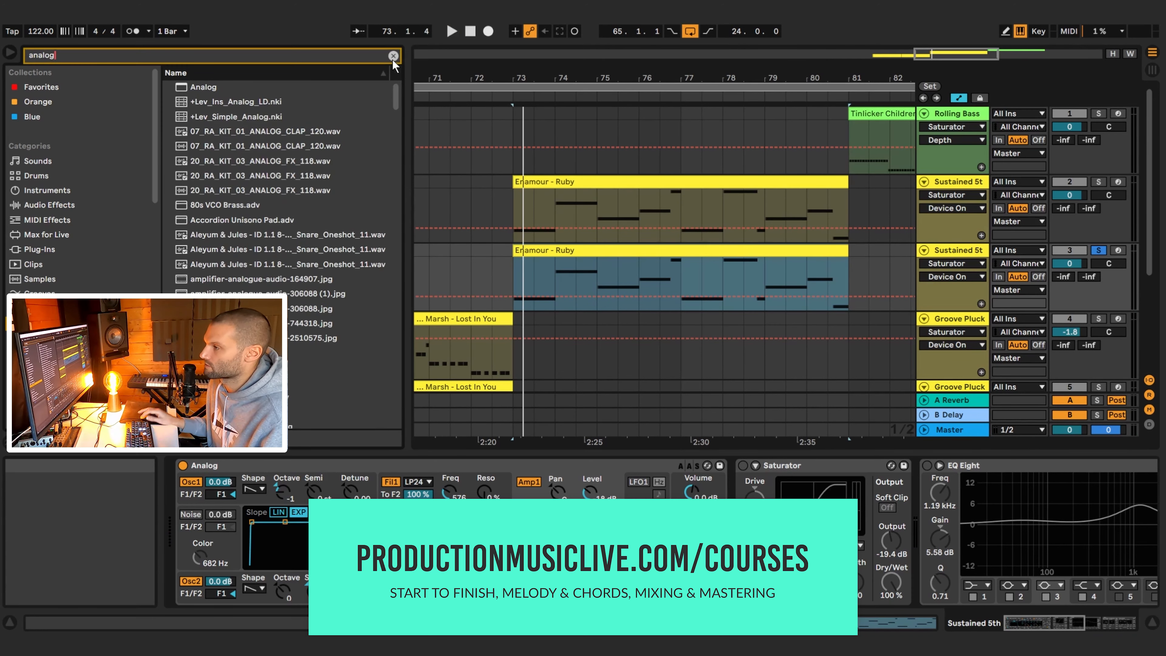
pyautogui.doubleClick(220, 85)
# Step: Play the duplicated Enamour - Ruby clip from bar 73 to audition the default Analog sound
pyautogui.click(514, 278)
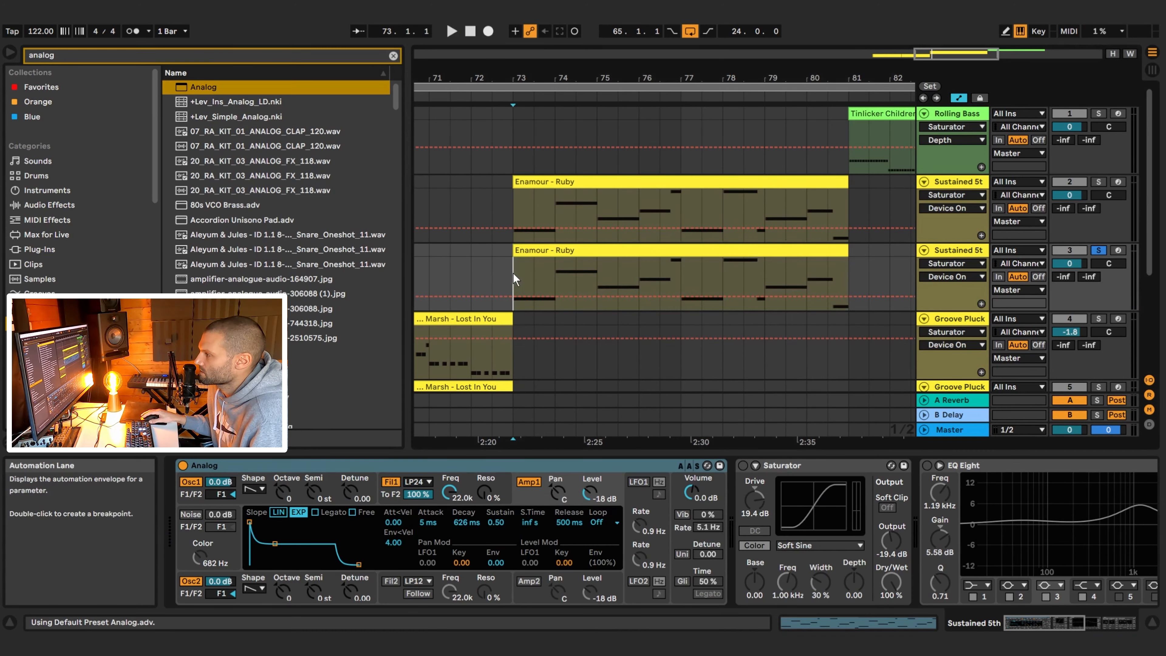
pyautogui.press('space')
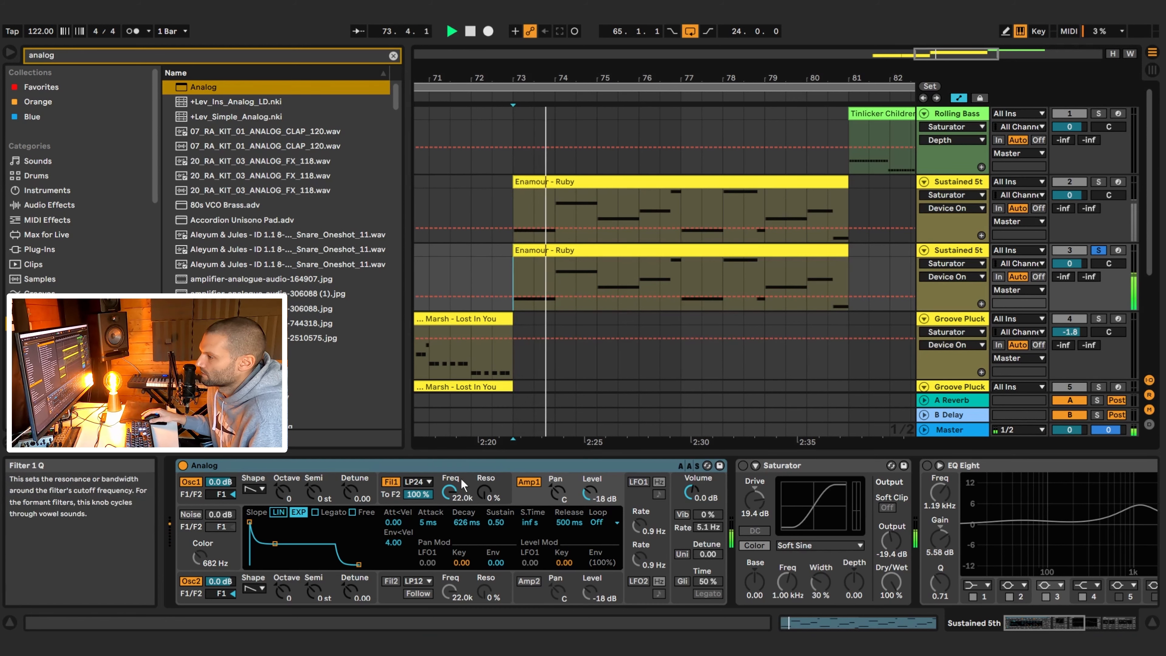
pyautogui.press('space')
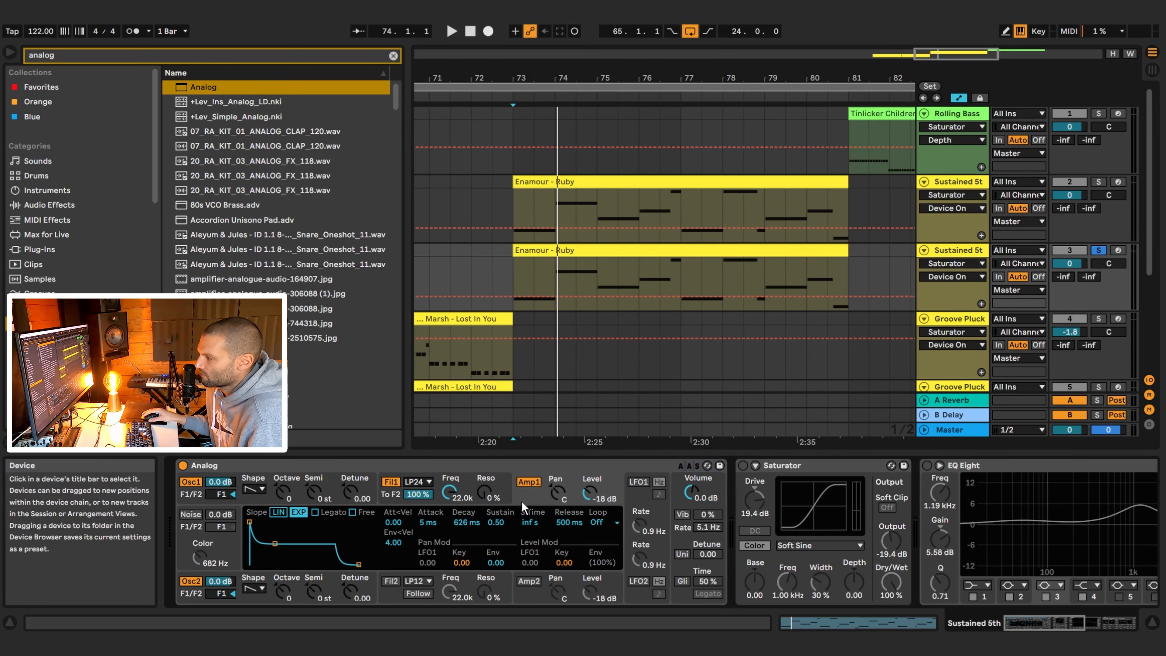
pyautogui.press('space')
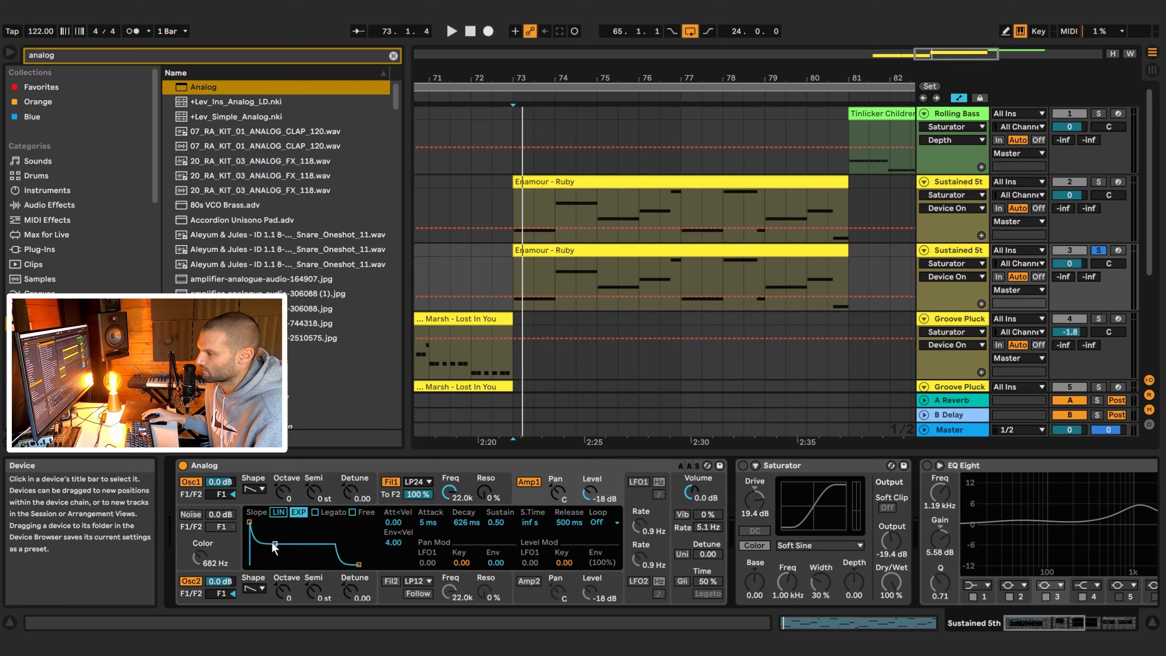
# Step: Raise the amp envelope's sustain to 1.00 with a 304 ms decay and audition the clip
pyautogui.moveTo(274, 545); pyautogui.dragTo(274, 533)
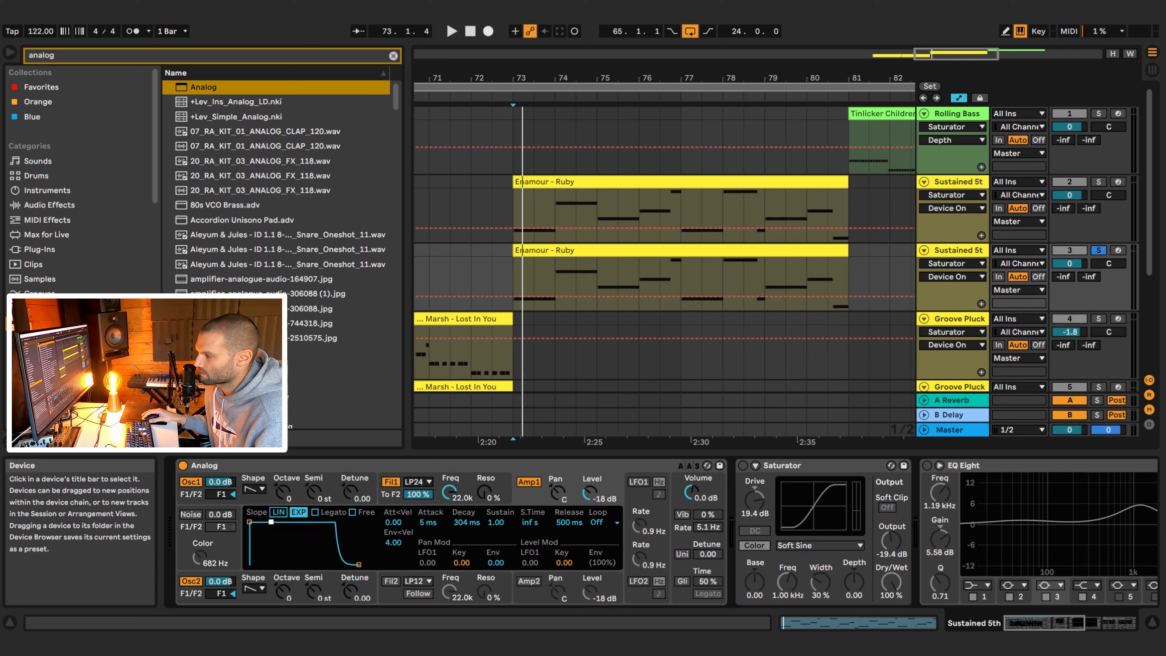
pyautogui.press('space')
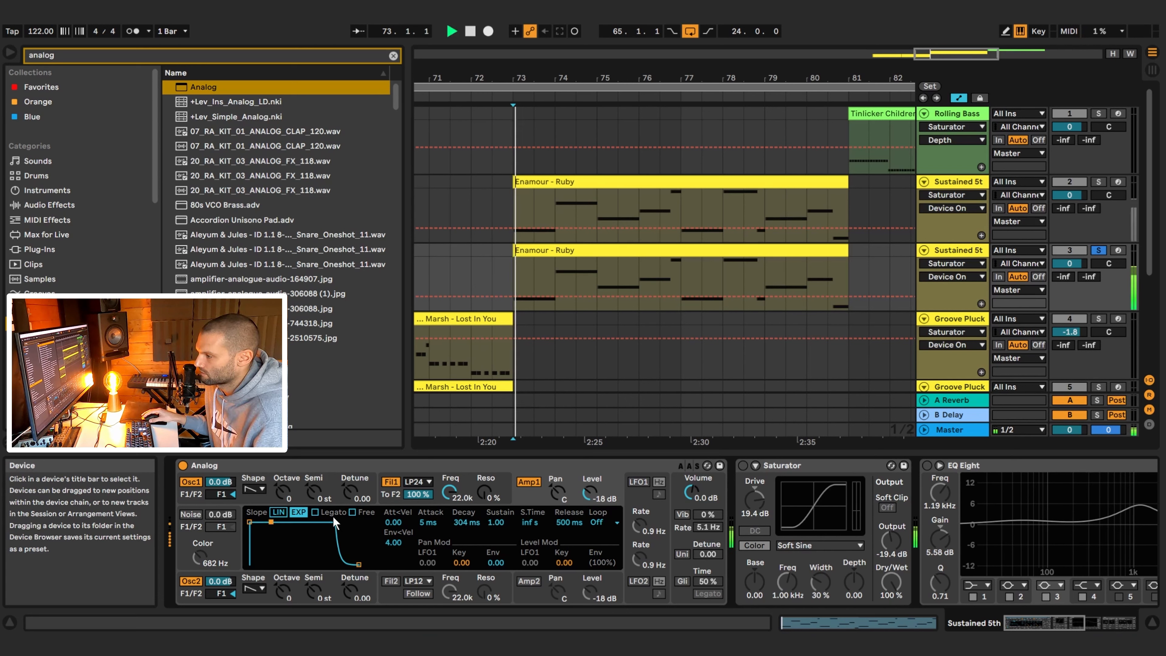
pyautogui.press('space')
pyautogui.press('space')
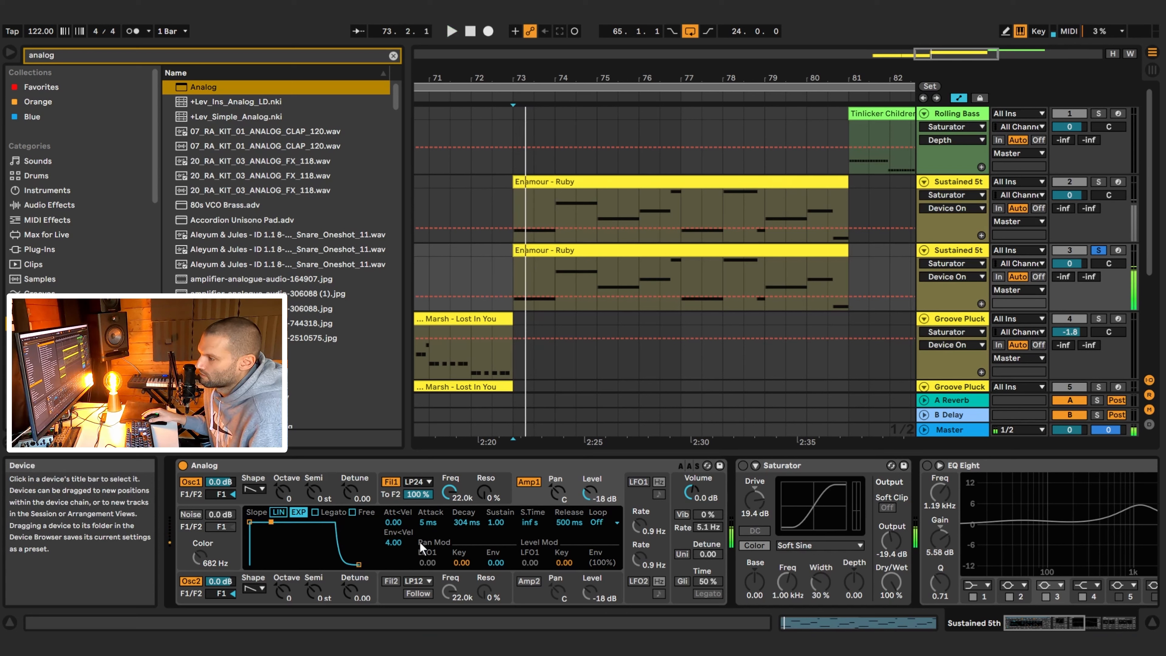
# Step: Lower oscillator 1 by one octave to -1 and check the sound's spectrum with EQ Eight active
pyautogui.click(244, 497)
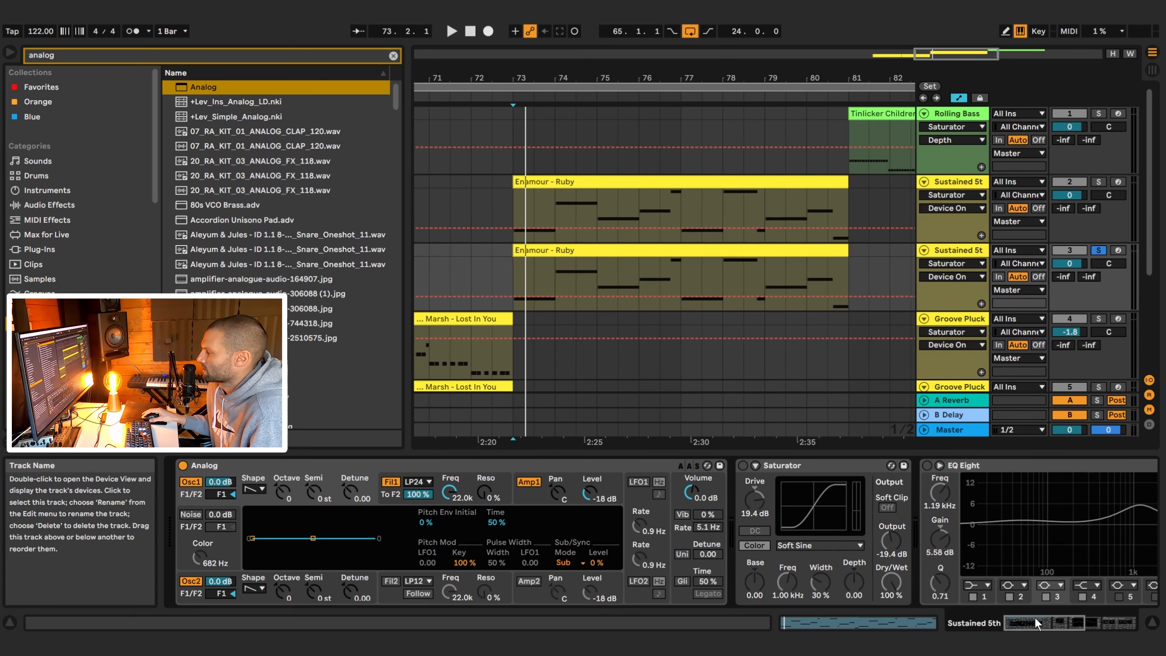
pyautogui.click(928, 466)
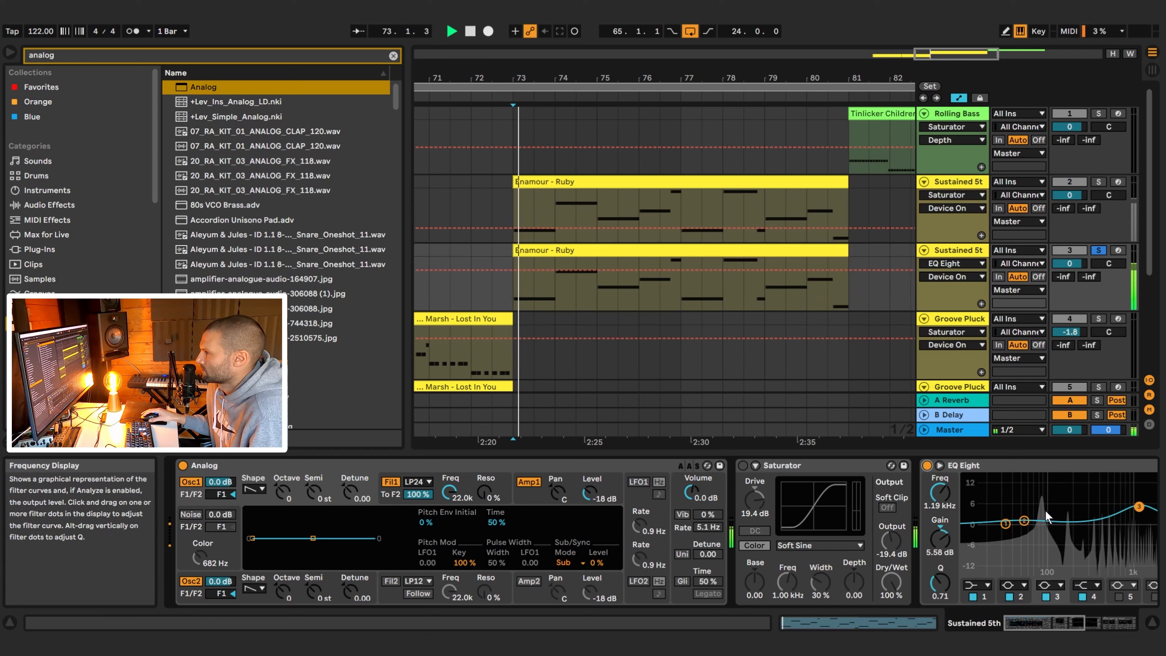
pyautogui.click(282, 491)
pyautogui.press('Down')
pyautogui.press('space')
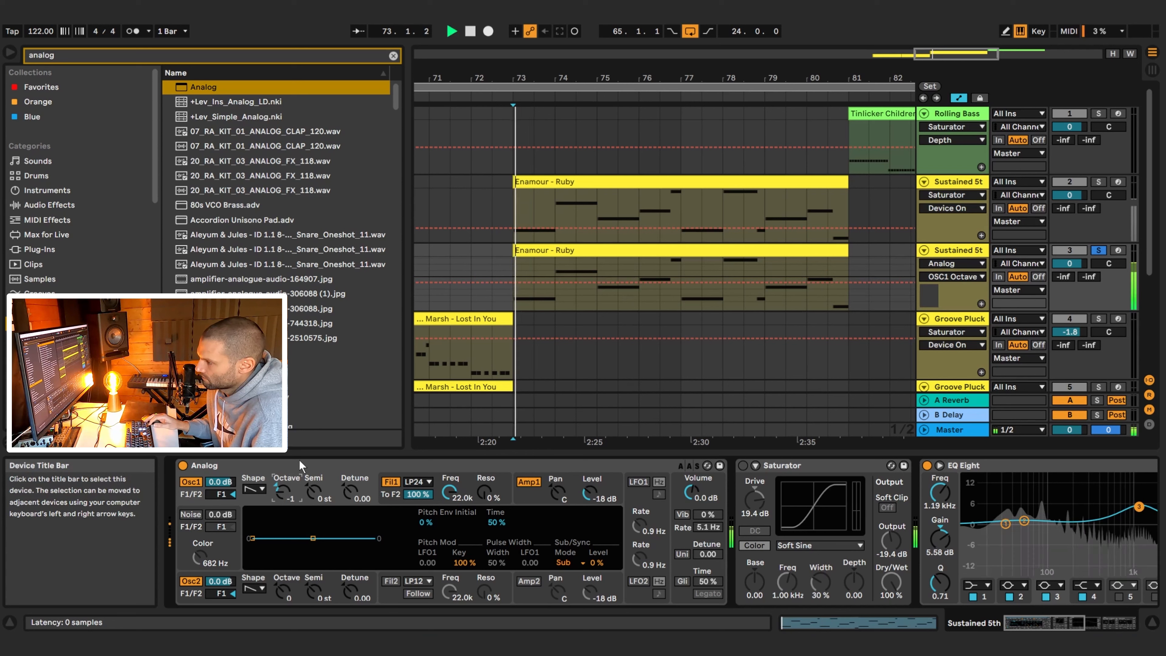
pyautogui.press('space')
# Step: Turn off bands 3 and 2 in EQ Eight, keep the device active and audition the clip
pyautogui.click(928, 472)
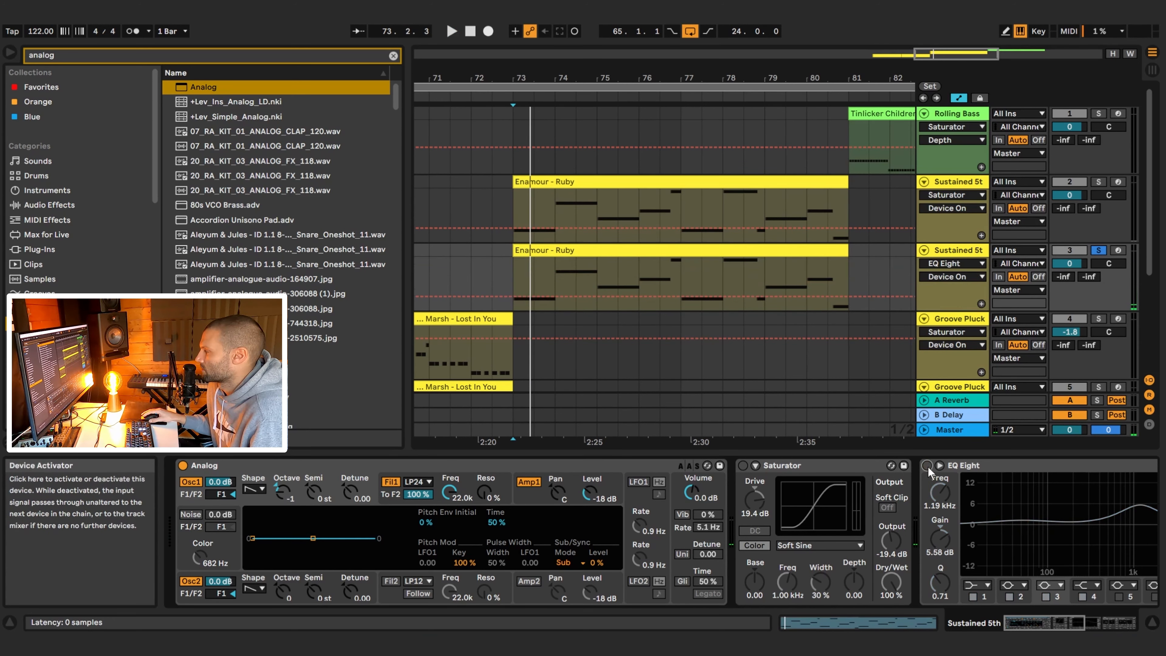
pyautogui.click(1047, 597)
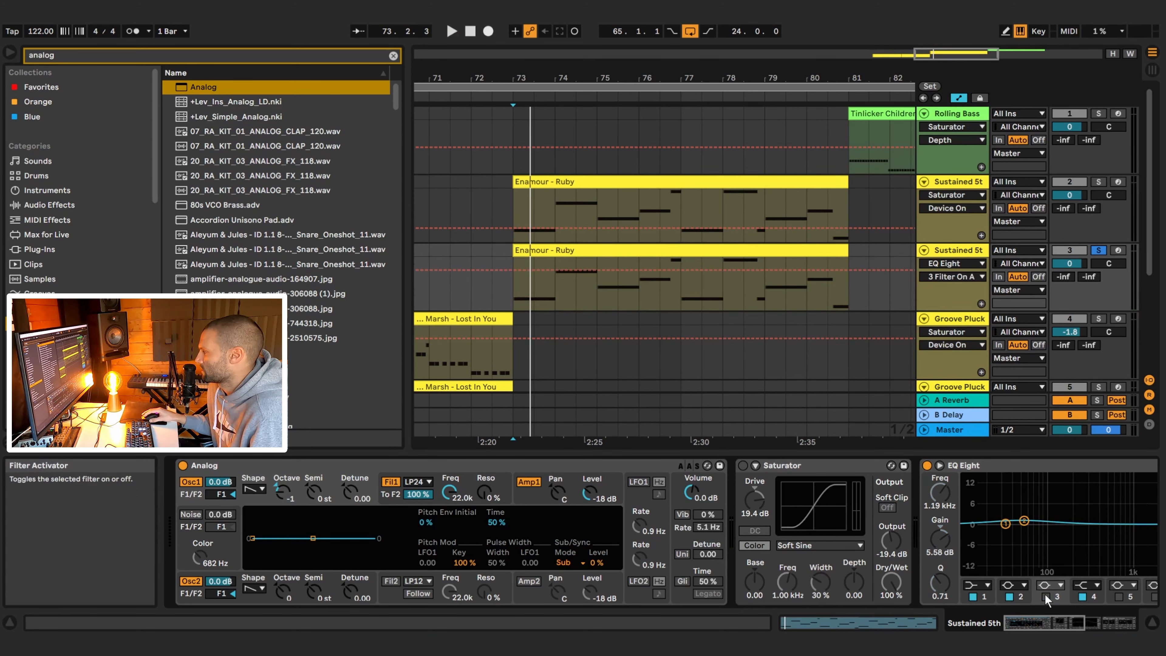
pyautogui.click(1010, 597)
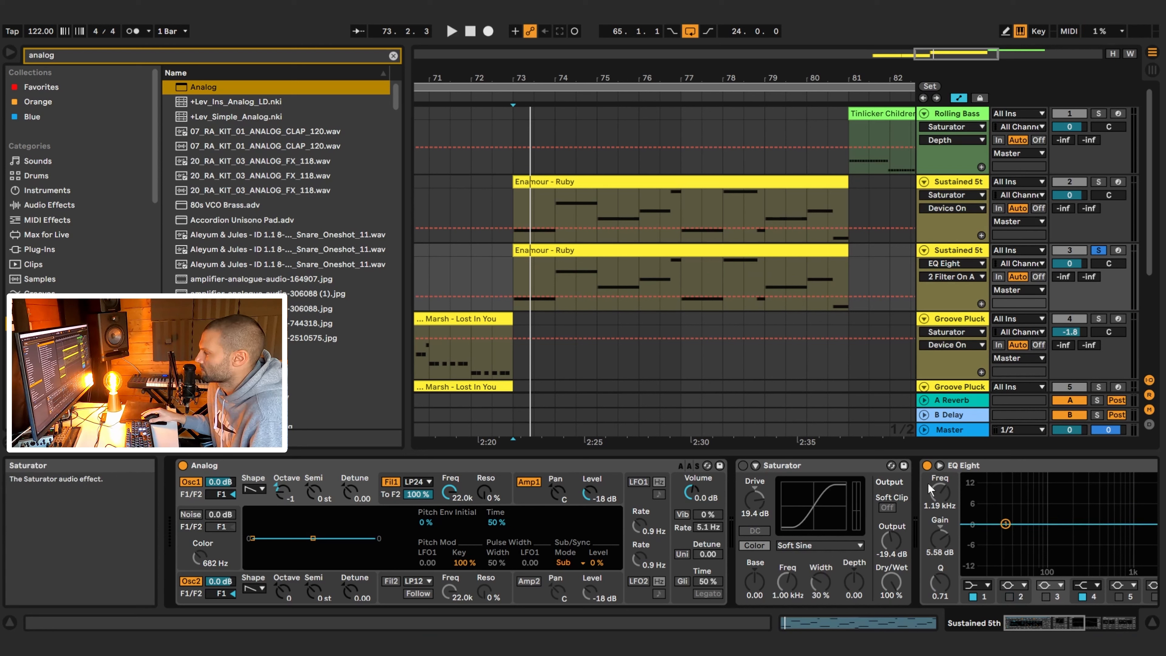
pyautogui.press('space')
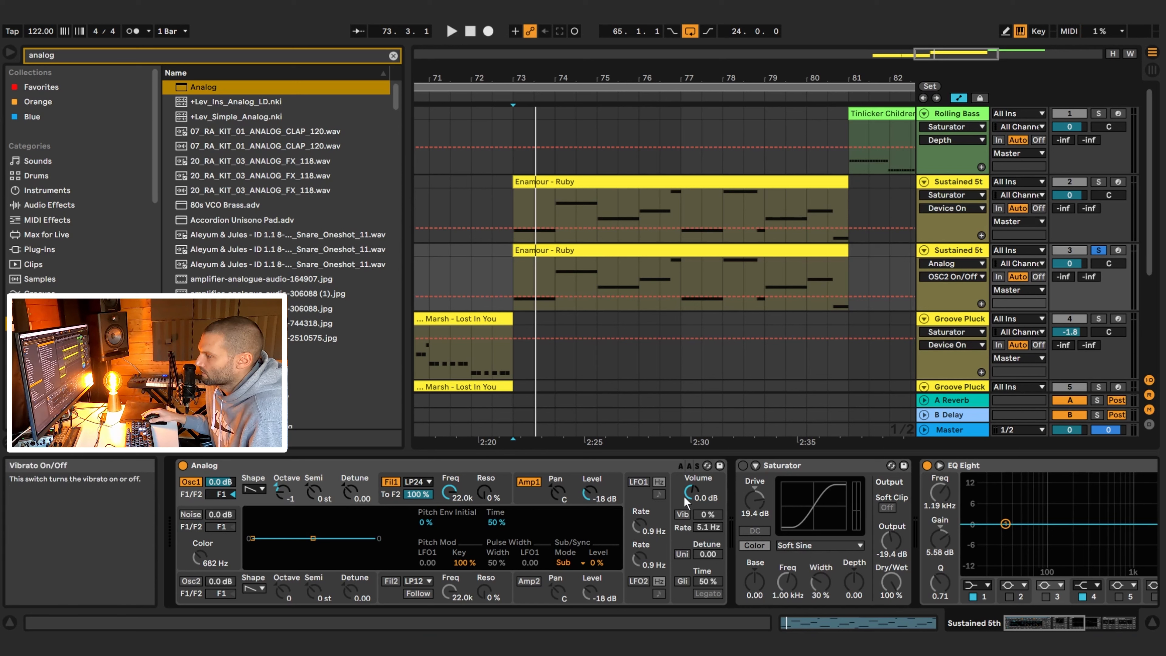
# Step: Set Analog's voices to Mono in its global settings
pyautogui.click(685, 484)
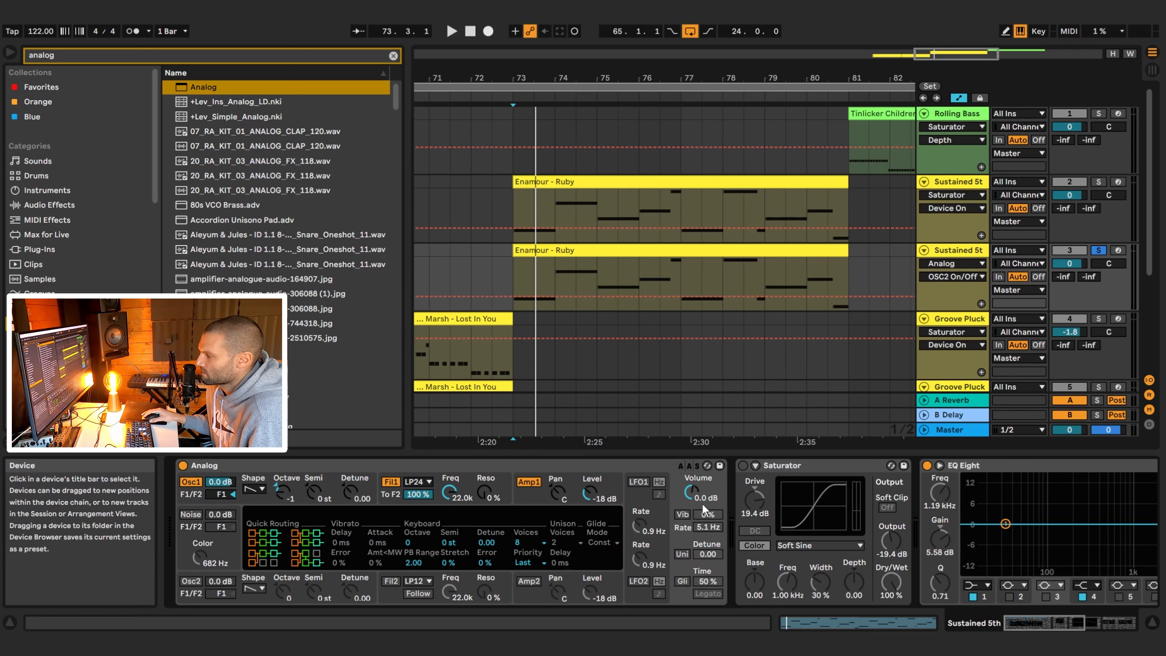
pyautogui.click(542, 541)
pyautogui.click(539, 427)
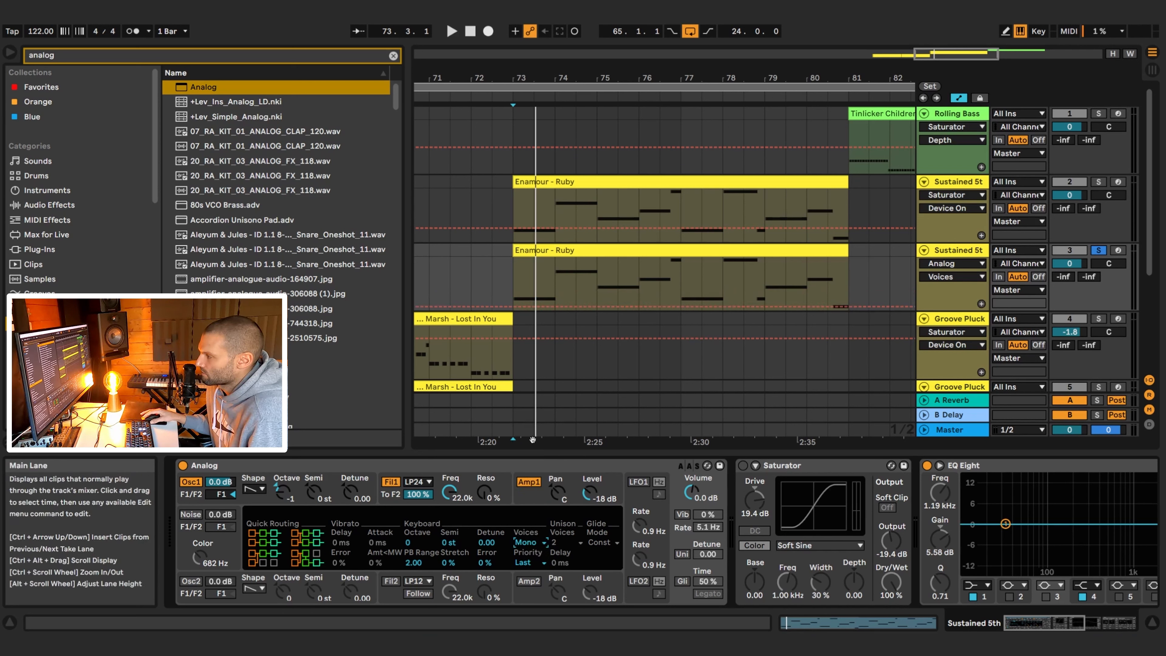
# Step: Lower filter 1's cutoff to 2.8k during clip playback, and set its envelope decay to 6.31 s and sustain to 0.82
pyautogui.click(546, 290)
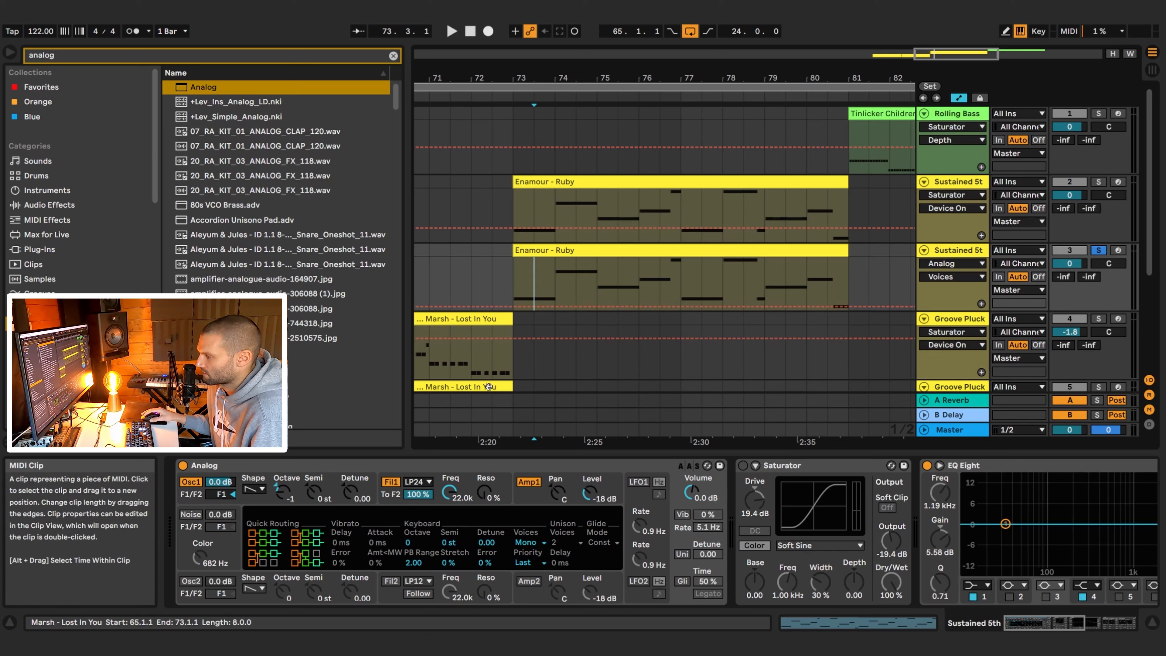
pyautogui.click(544, 253)
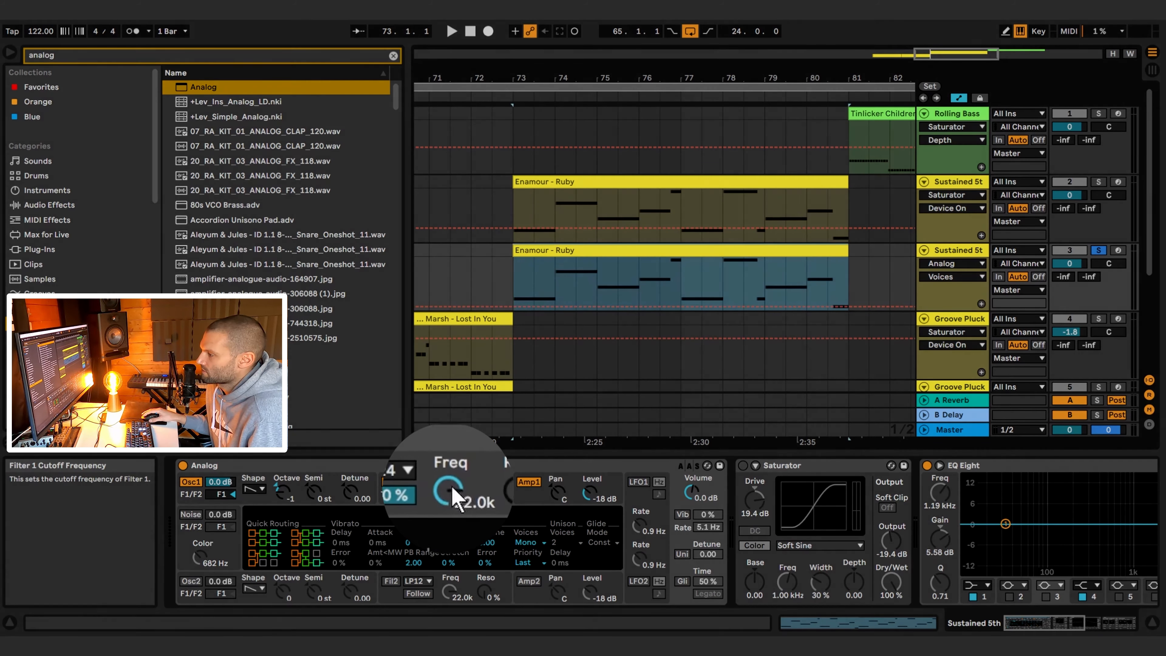
pyautogui.press('space')
pyautogui.moveTo(447, 494); pyautogui.dragTo(448, 521)
pyautogui.press('space')
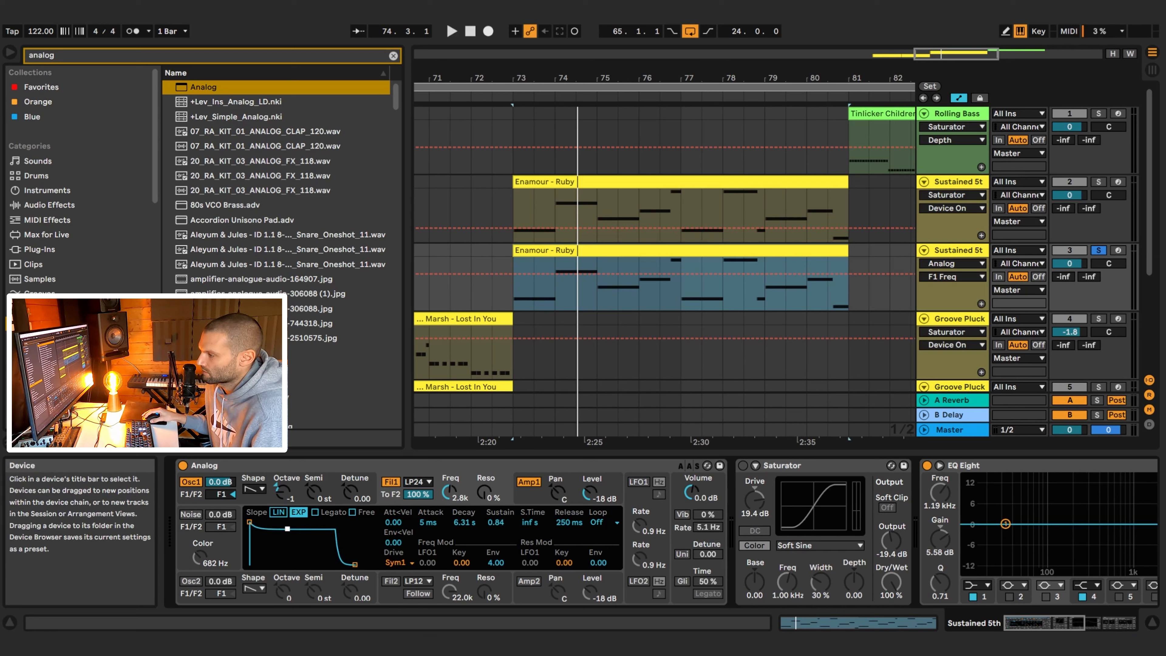
pyautogui.press('space')
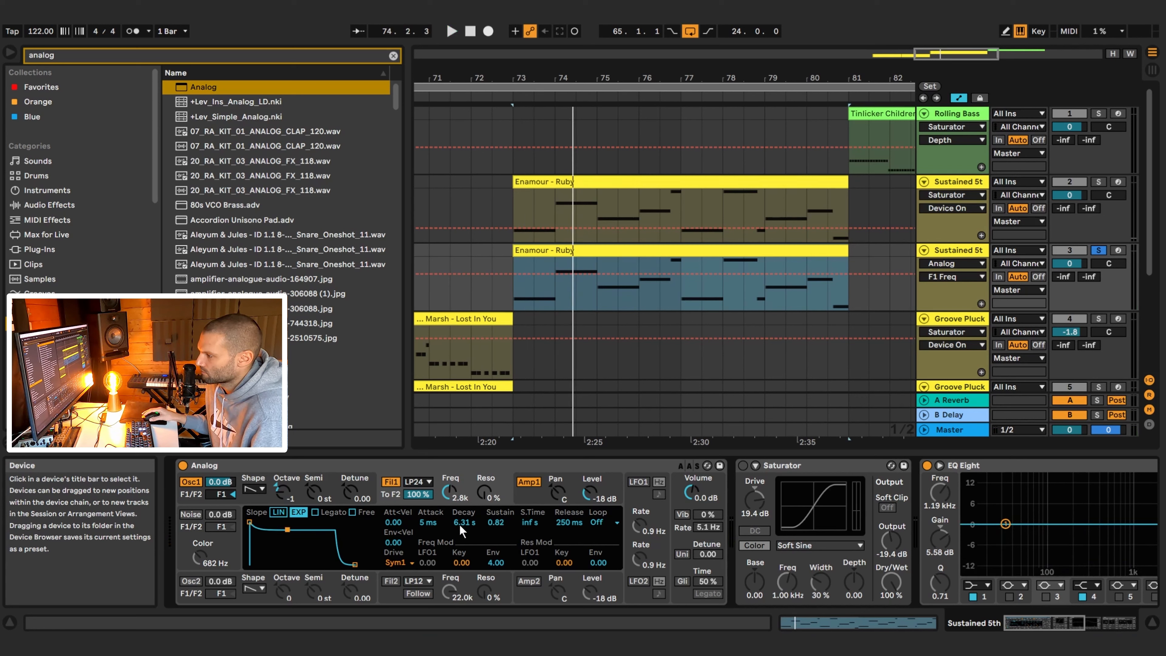
# Step: Lower Analog's filter 1 cutoff to 712 Hz while auditioning the Enamour - Ruby clip
pyautogui.click(449, 492)
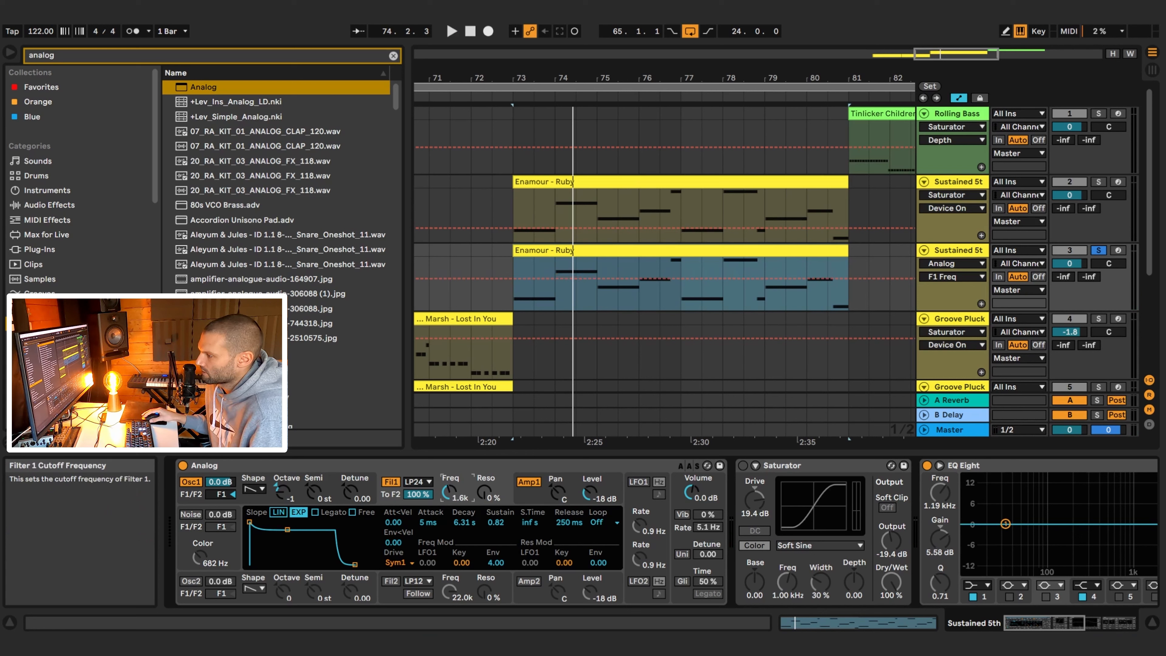
pyautogui.press('space')
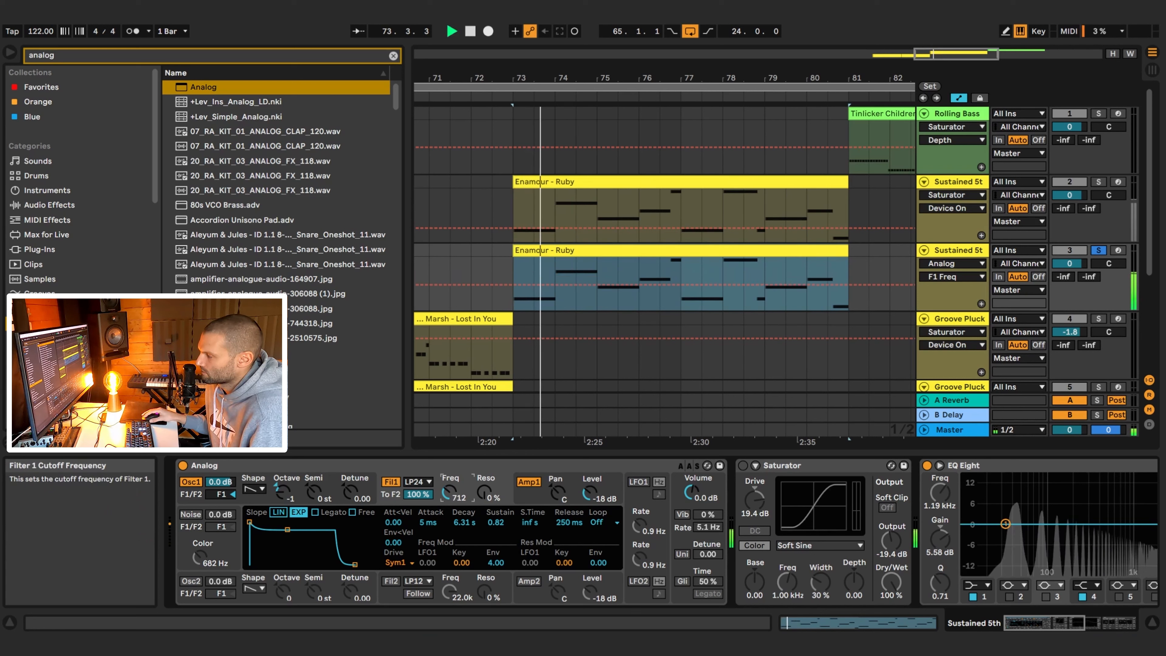
pyautogui.moveTo(1036, 622)
pyautogui.mouseDown()
pyautogui.moveTo(1047, 622)
pyautogui.moveTo(1028, 622)
pyautogui.mouseUp()
pyautogui.press('space')
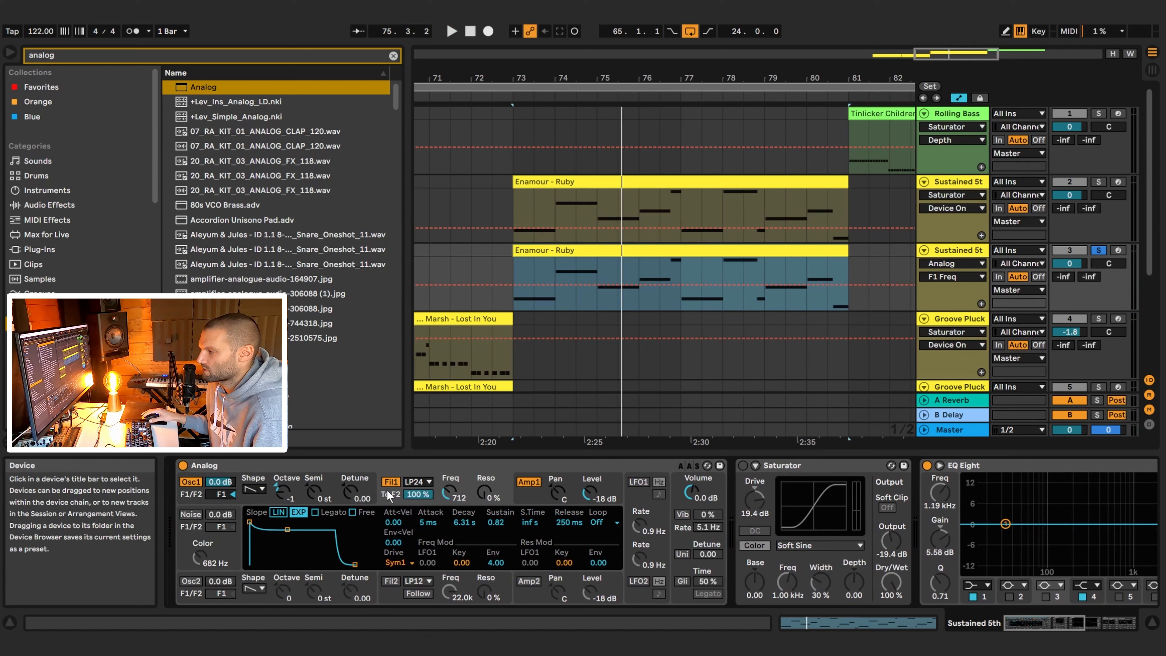
# Step: Turn on Analog's oscillator 2, tune it up 7 semitones and audition the clip while checking its spectrum in EQ Eight
pyautogui.click(191, 581)
pyautogui.write('7')
pyautogui.press('Return')
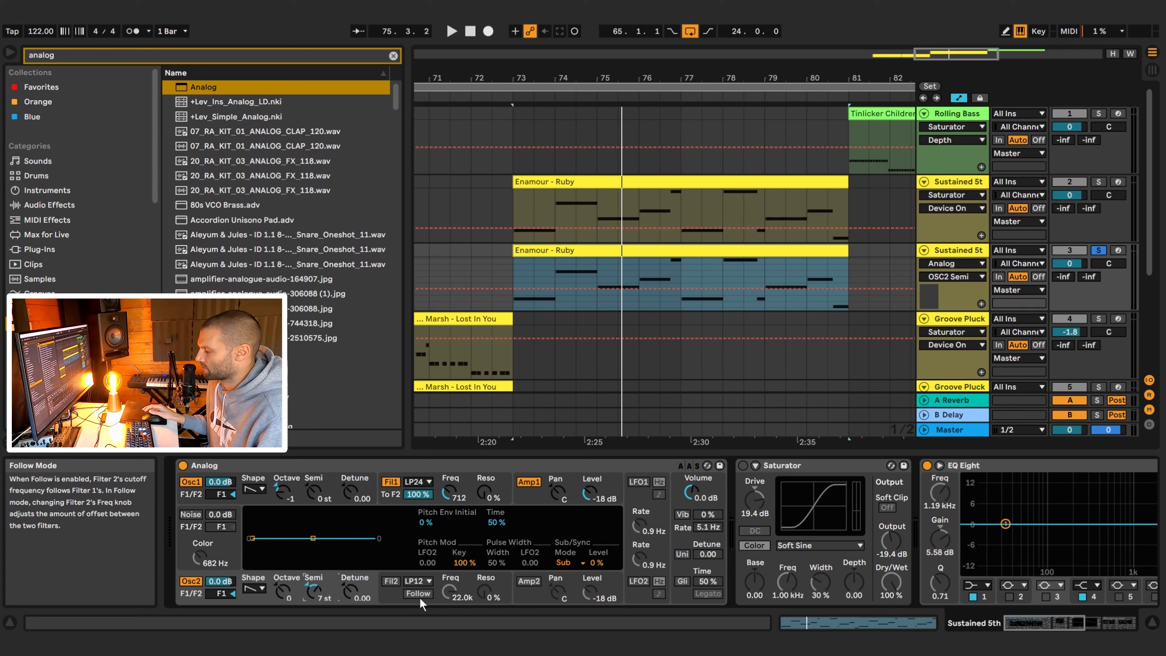
pyautogui.press('space')
pyautogui.press('space')
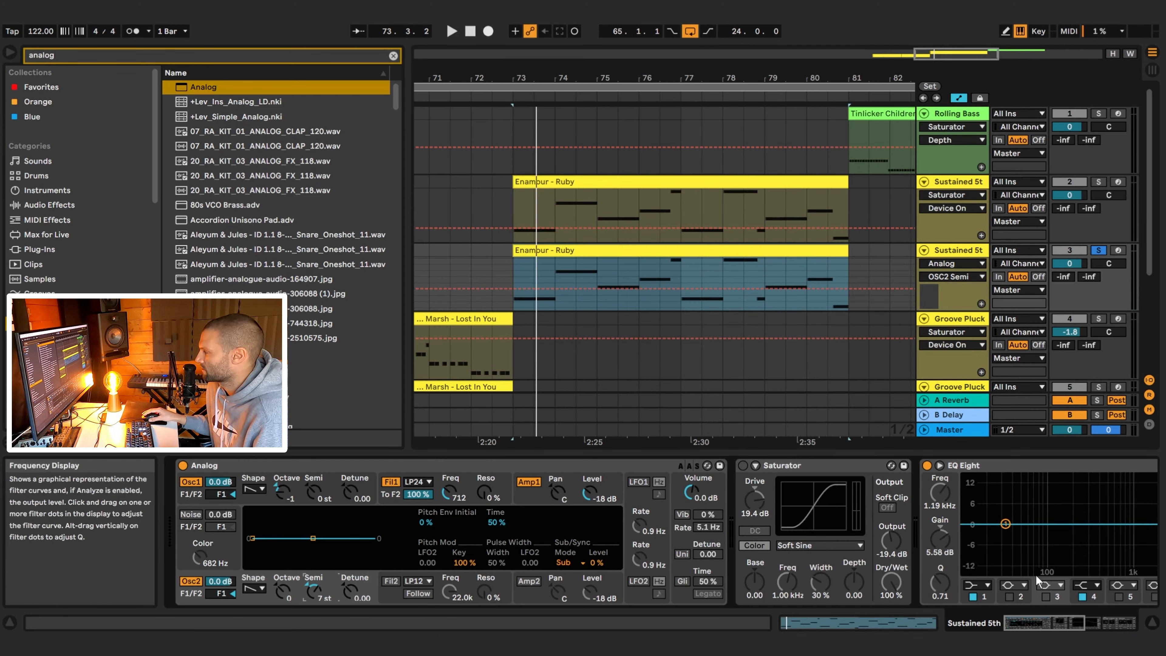
pyautogui.moveTo(1039, 622)
pyautogui.mouseDown()
pyautogui.moveTo(1052, 620)
pyautogui.moveTo(1040, 620)
pyautogui.mouseUp()
pyautogui.press('space')
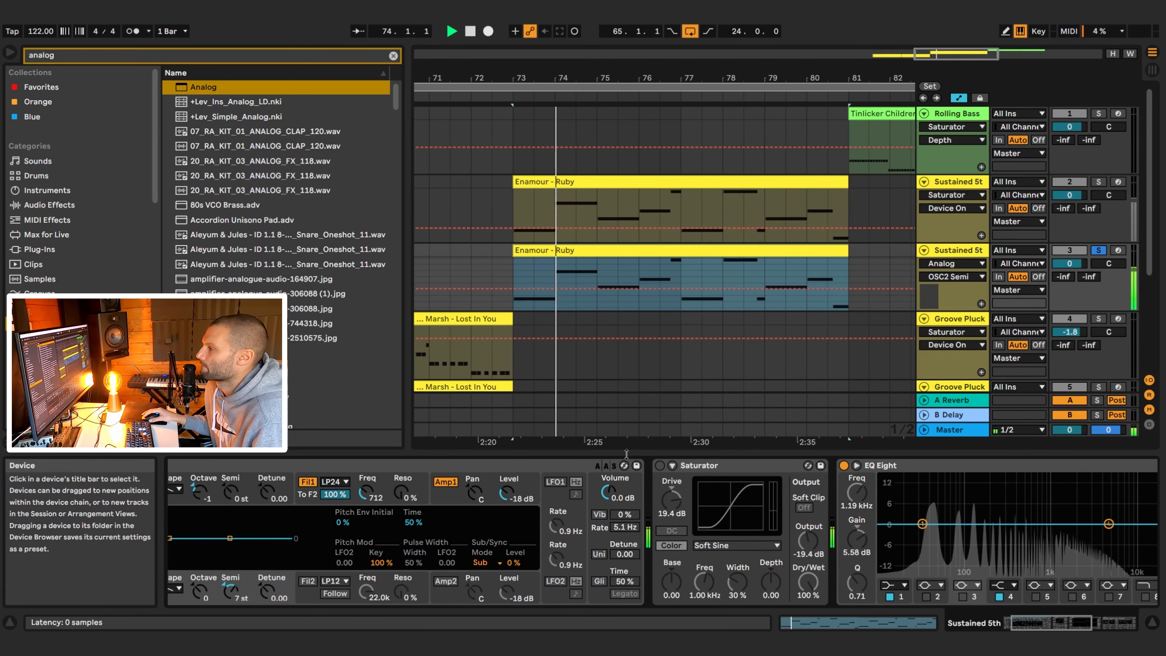
pyautogui.moveTo(1047, 626); pyautogui.dragTo(1017, 633)
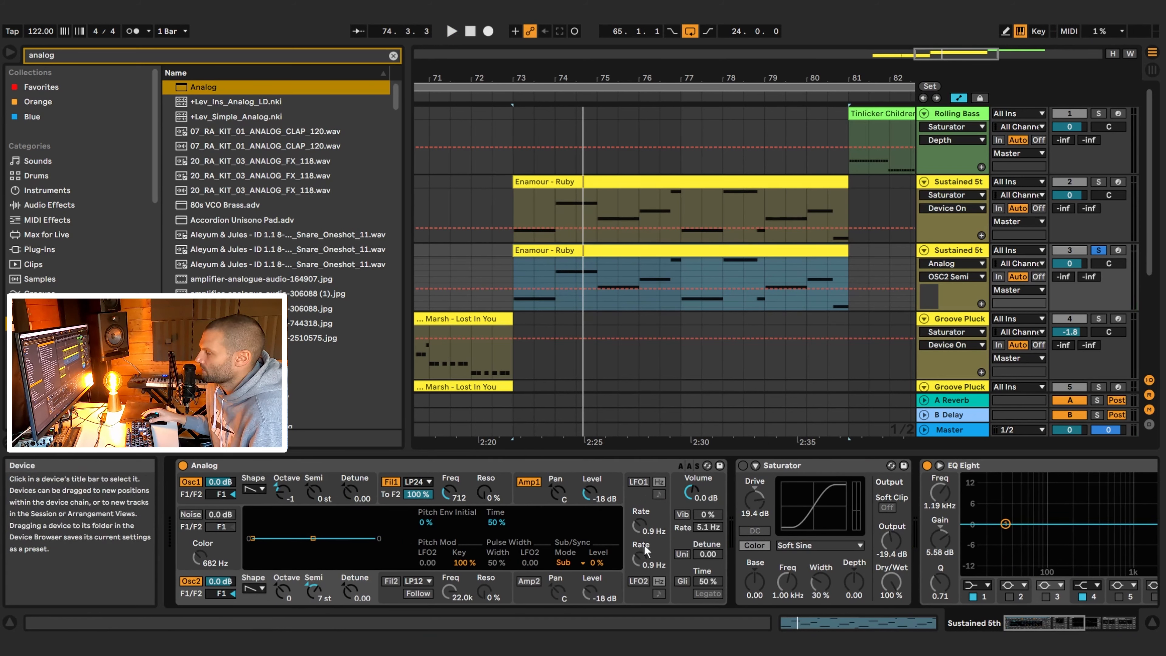
# Step: Turn on glide in Analog's global settings and set the glide time to 55% during playback
pyautogui.click(684, 569)
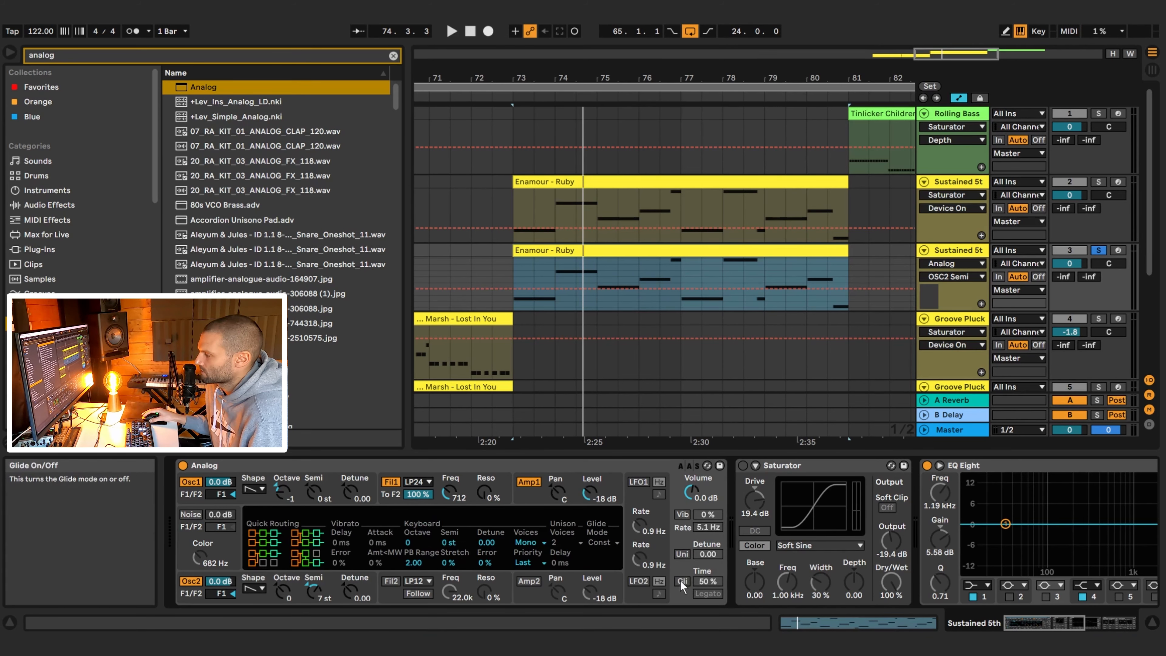
pyautogui.click(681, 581)
pyautogui.press('space')
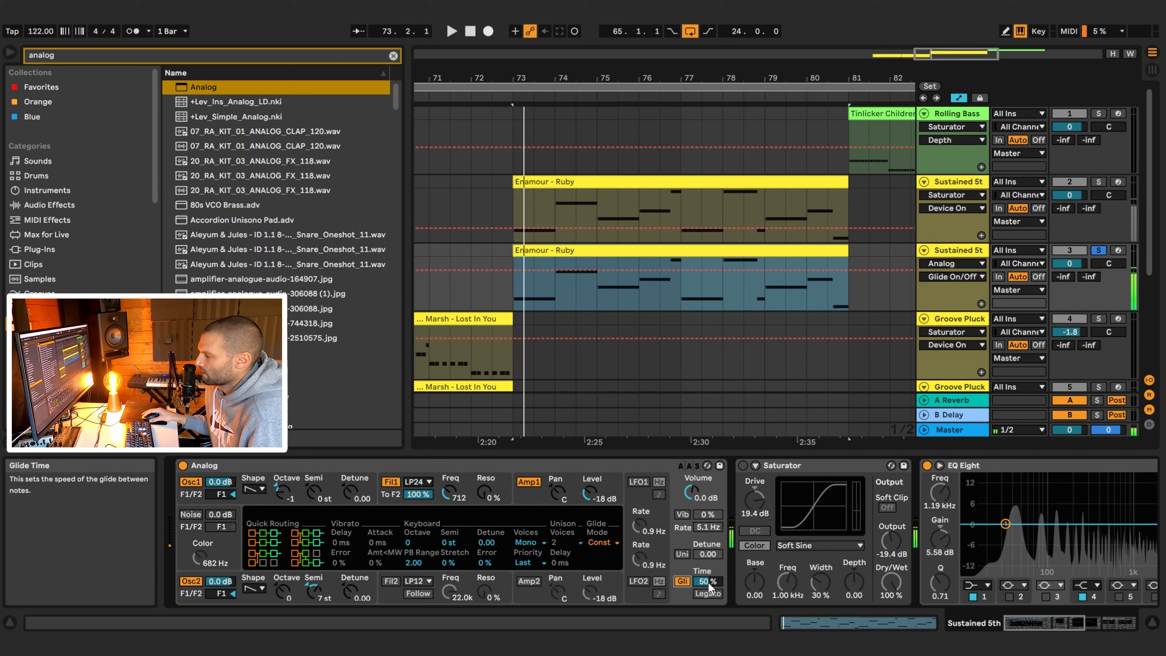
pyautogui.press('space')
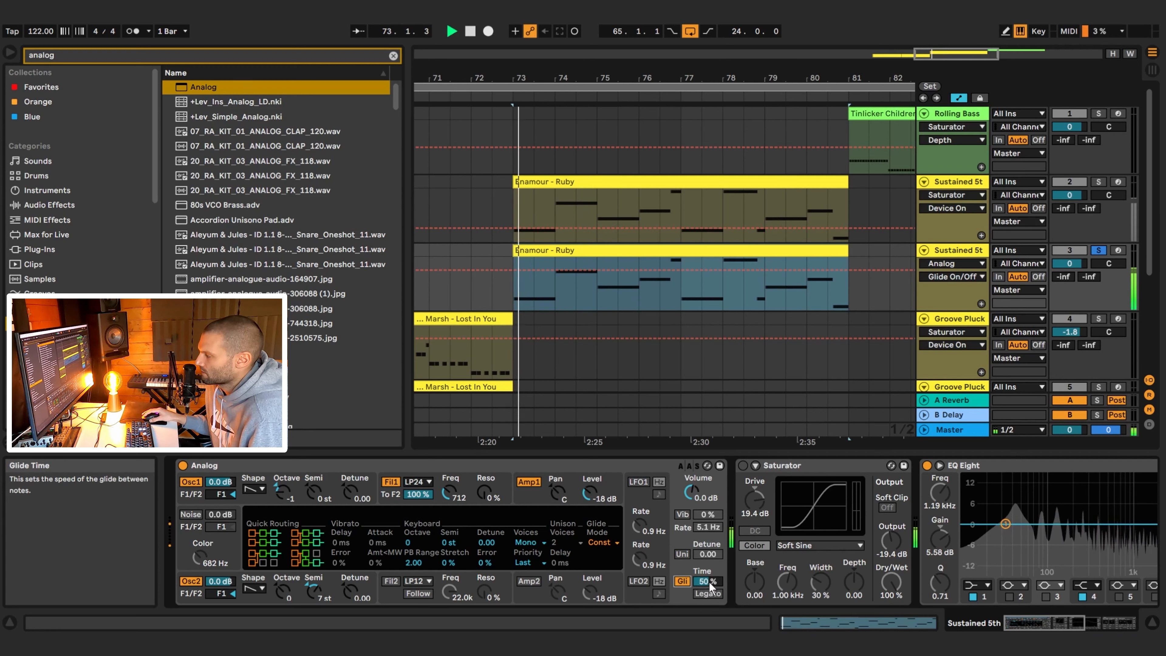
pyautogui.moveTo(709, 582); pyautogui.dragTo(709, 578)
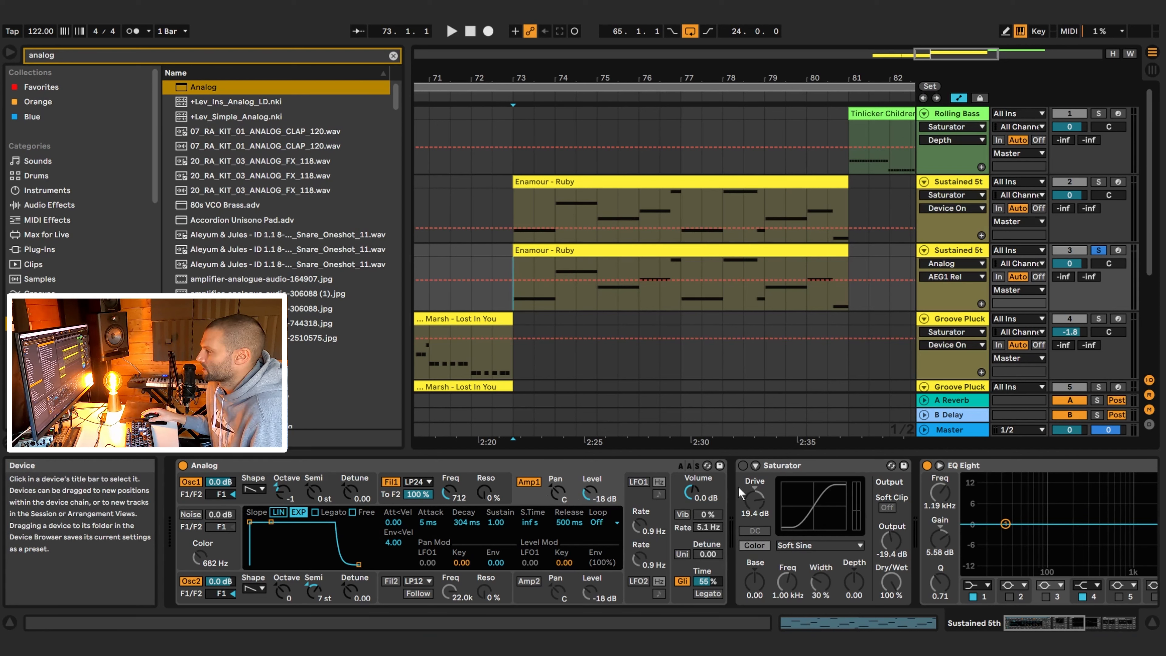
# Step: Activate the Saturator after Analog and audition the sustained bass from bar 73
pyautogui.click(743, 466)
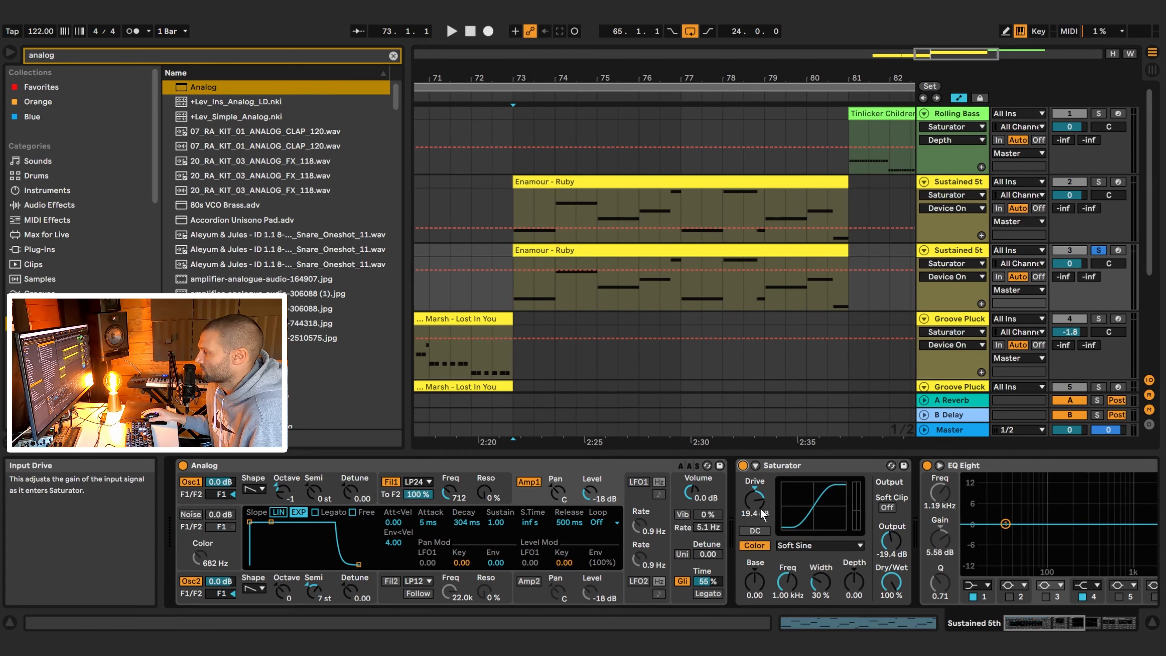
pyautogui.press('space')
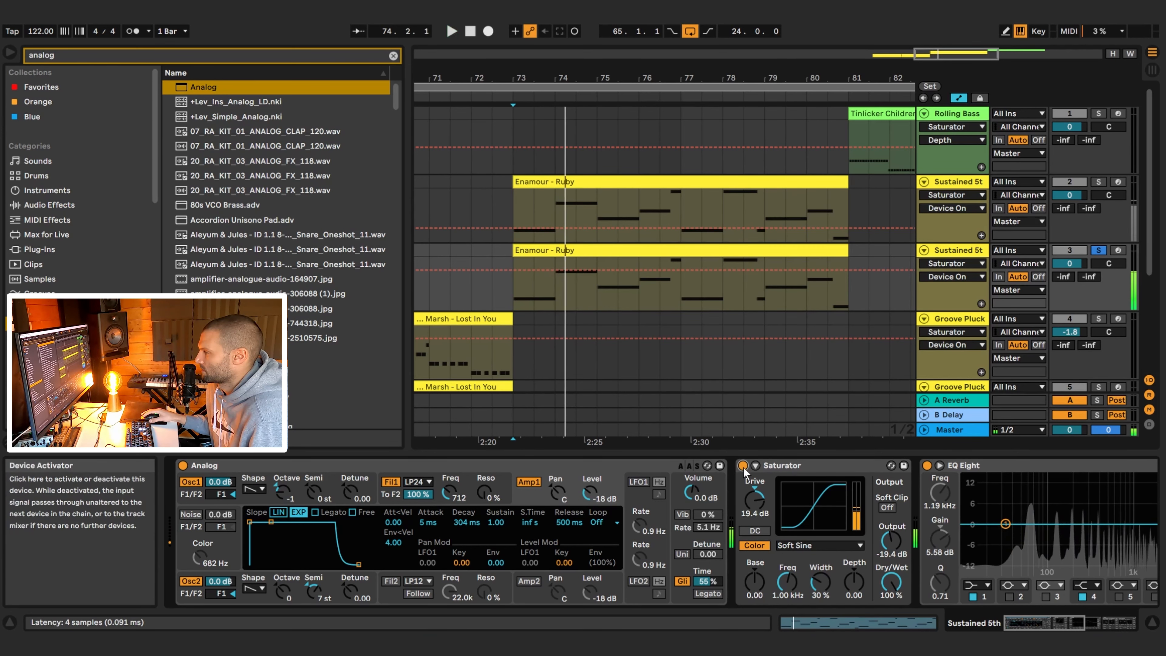
pyautogui.press('space')
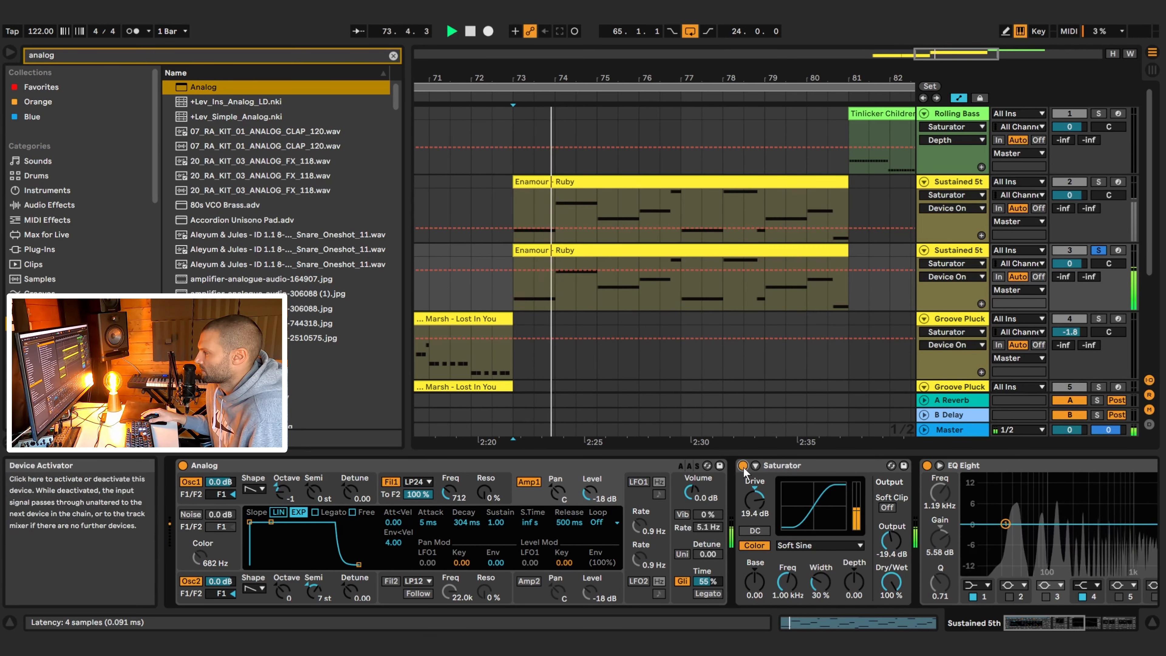
pyautogui.press('space')
# Step: Turn on EQ Eight bands 2 and 3 and compare the playing bass with the EQ bypassed and active
pyautogui.click(1060, 624)
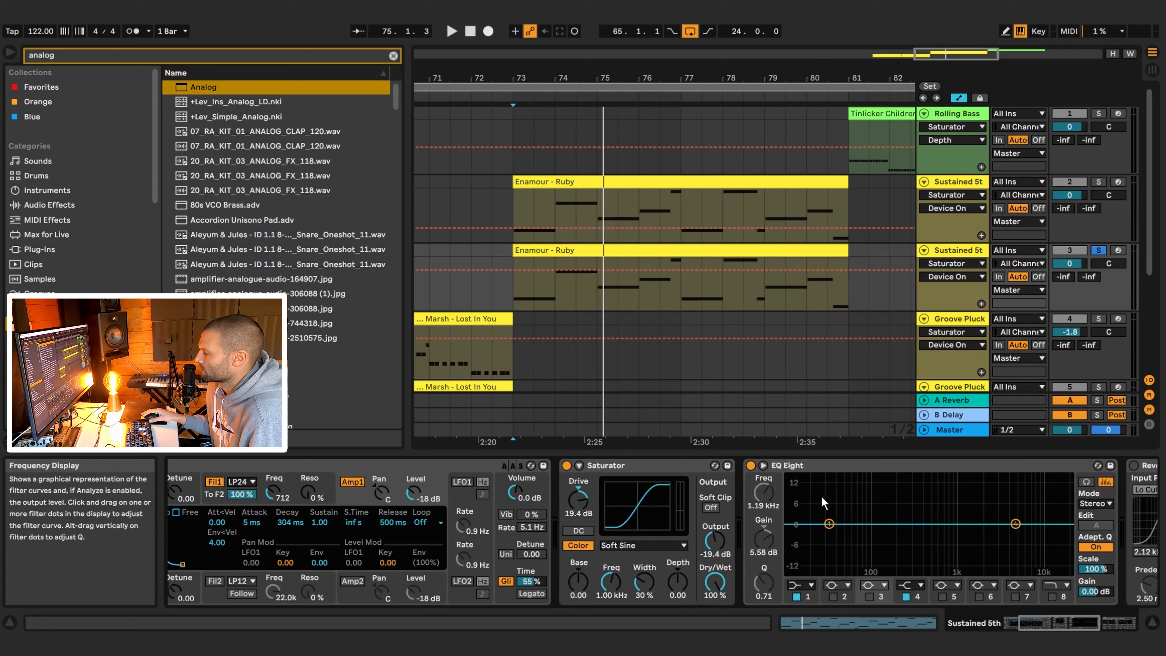
pyautogui.click(845, 596)
pyautogui.click(870, 596)
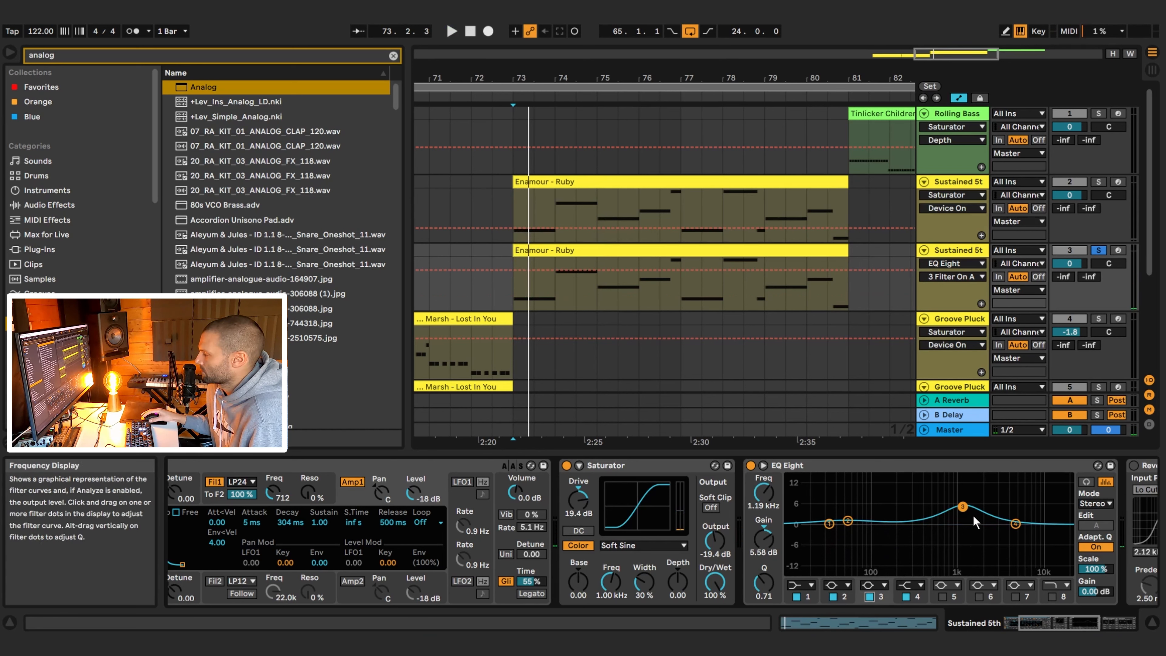
pyautogui.press('space')
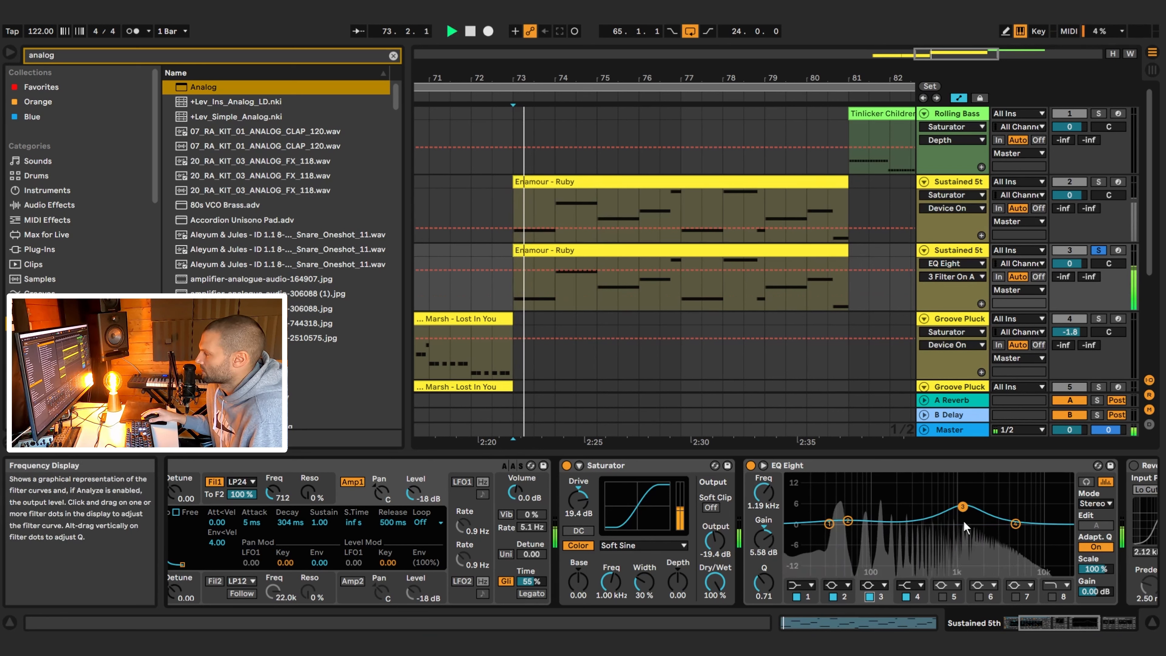
pyautogui.press('space')
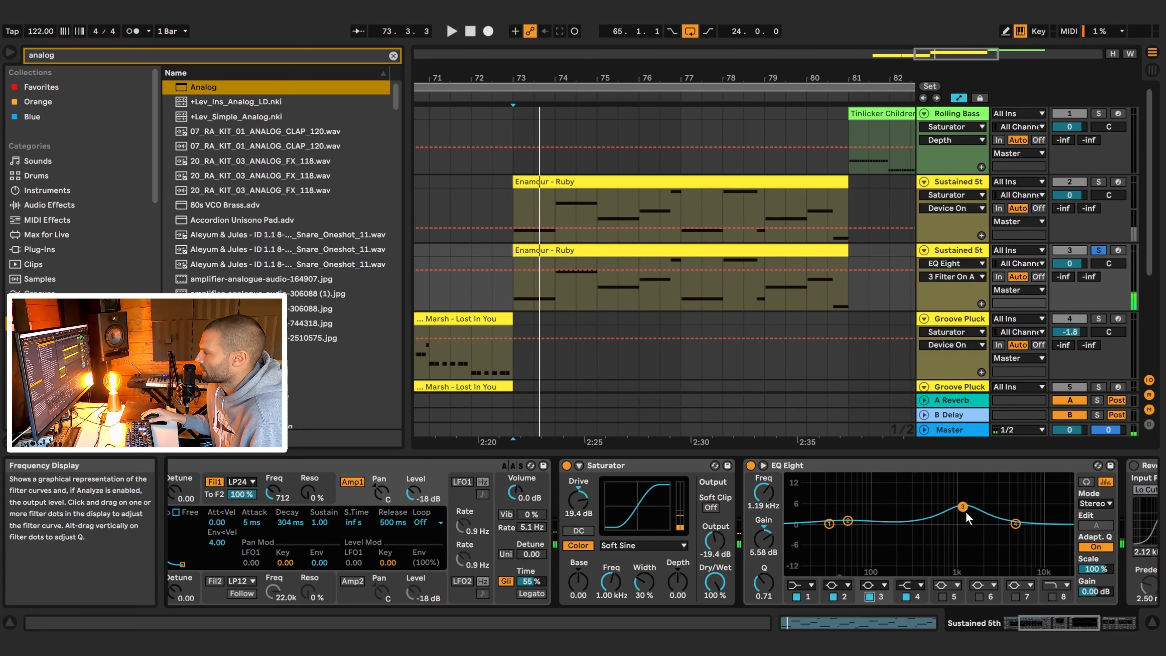
pyautogui.press('space')
pyautogui.click(751, 466)
pyautogui.click(751, 465)
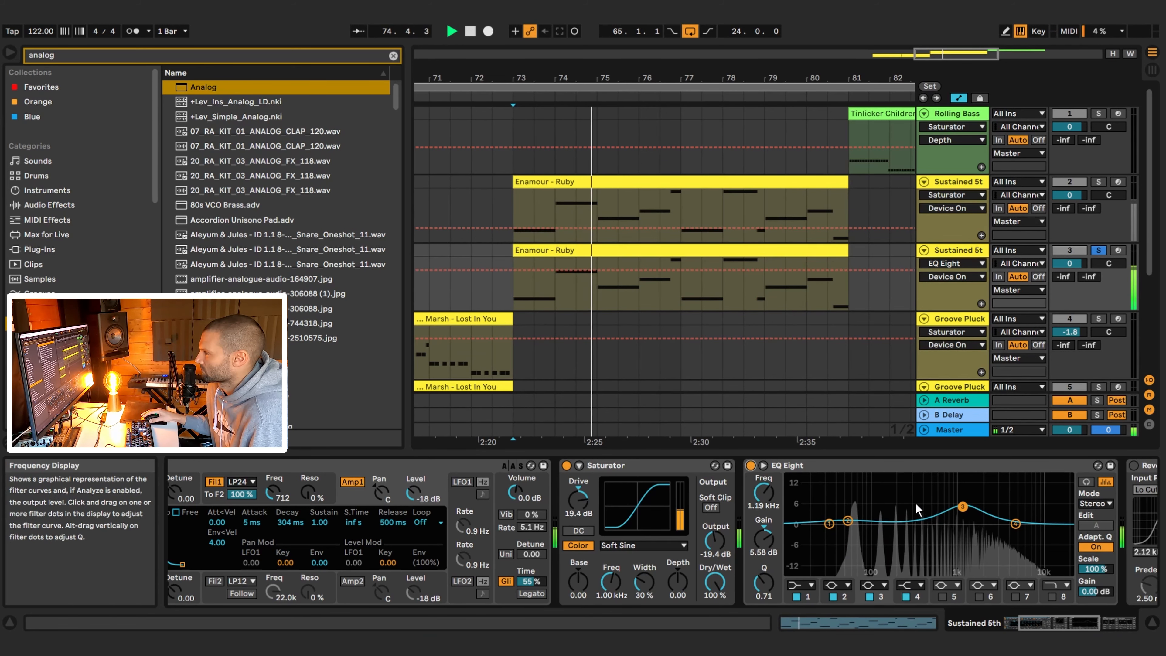
# Step: Activate the Reverb, sweep Analog's filter 1 cutoff during playback and leave it at 750 Hz
pyautogui.moveTo(1040, 619); pyautogui.dragTo(1083, 616)
pyautogui.click(695, 465)
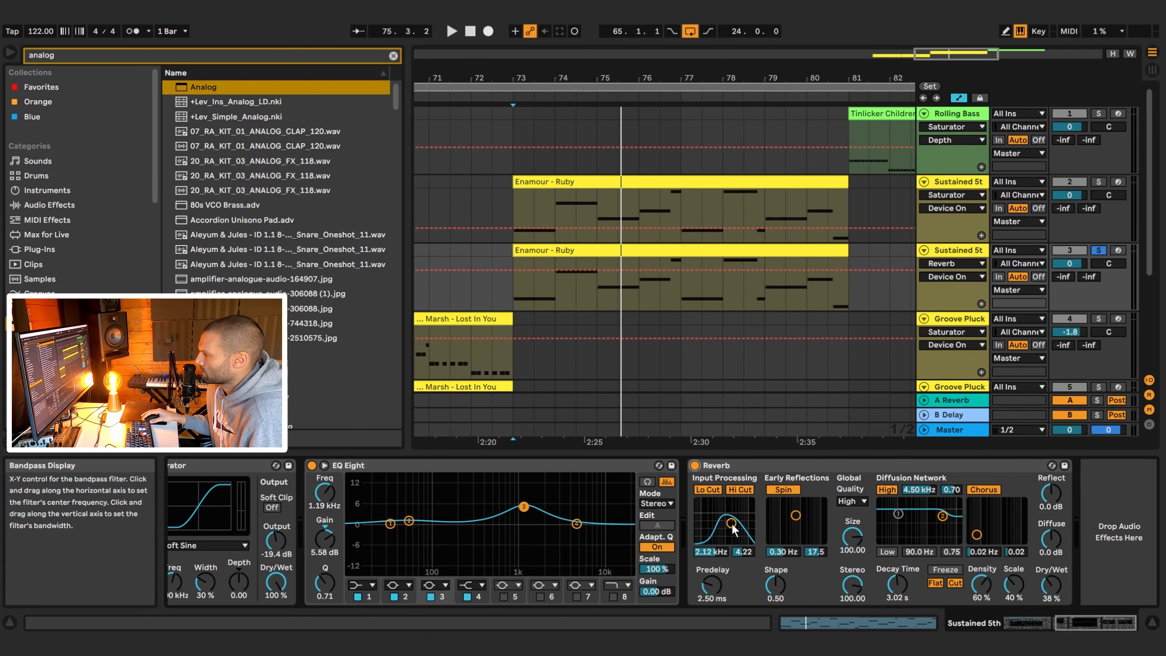
pyautogui.click(1028, 623)
pyautogui.press('space')
pyautogui.moveTo(450, 492); pyautogui.dragTo(450, 460)
pyautogui.press('space')
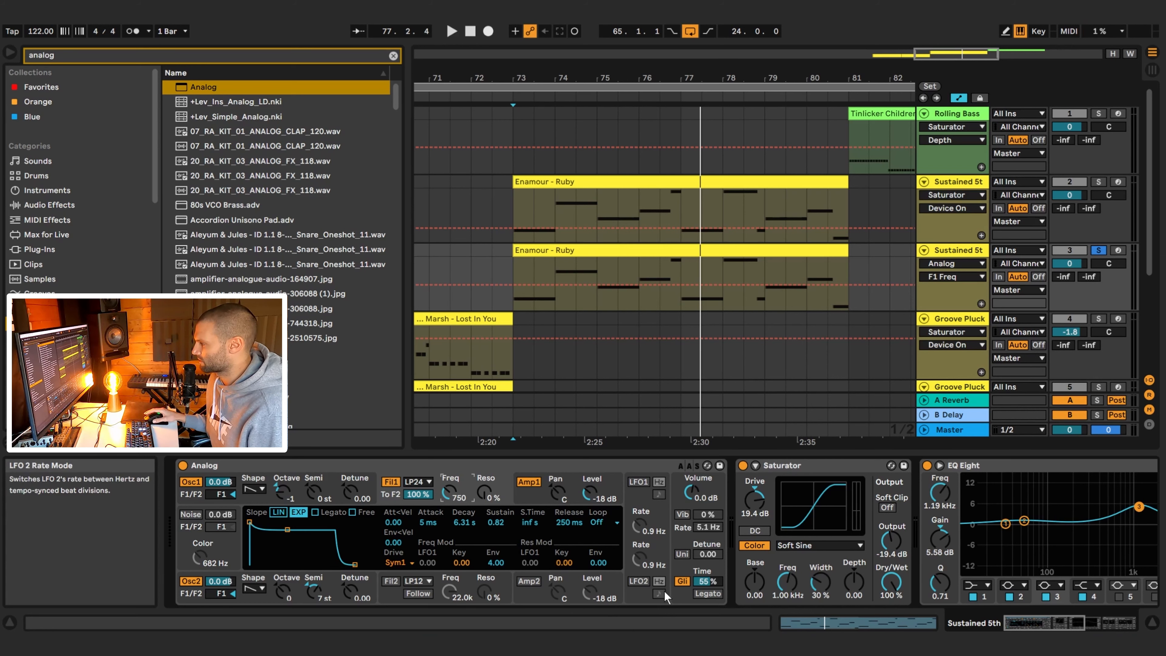
# Step: Solo the Rolling Bass track and audition the Tinlicker Children Remix clip from bar 81
pyautogui.moveTo(957, 55); pyautogui.dragTo(1010, 51)
pyautogui.click(1099, 114)
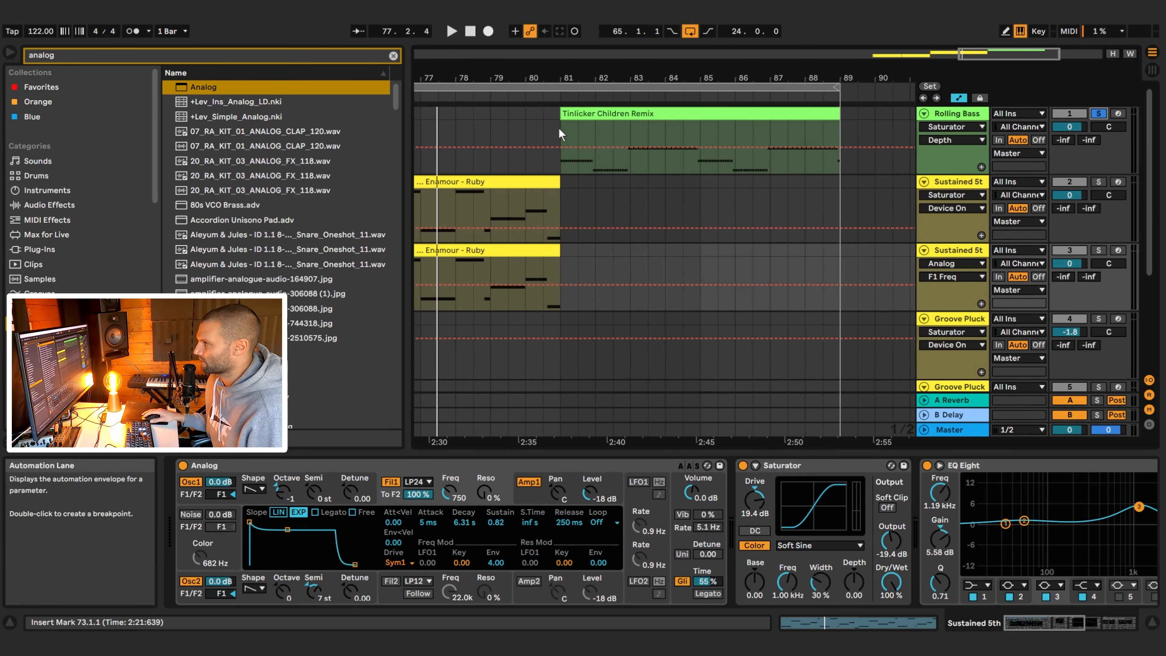
pyautogui.click(561, 135)
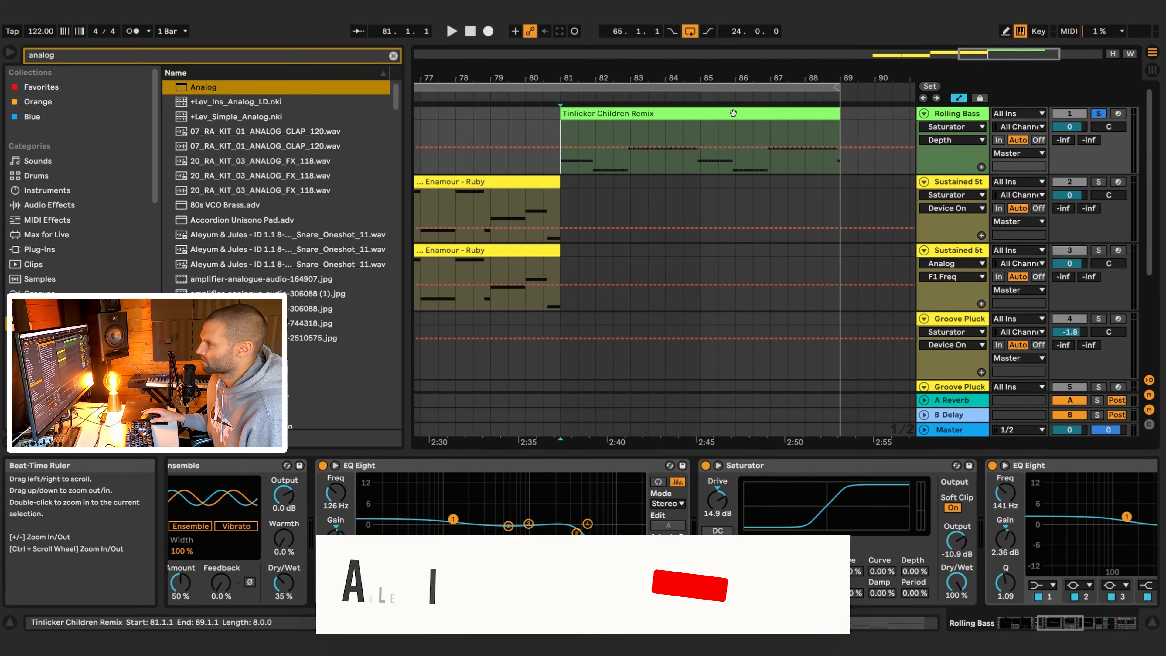
pyautogui.press('space')
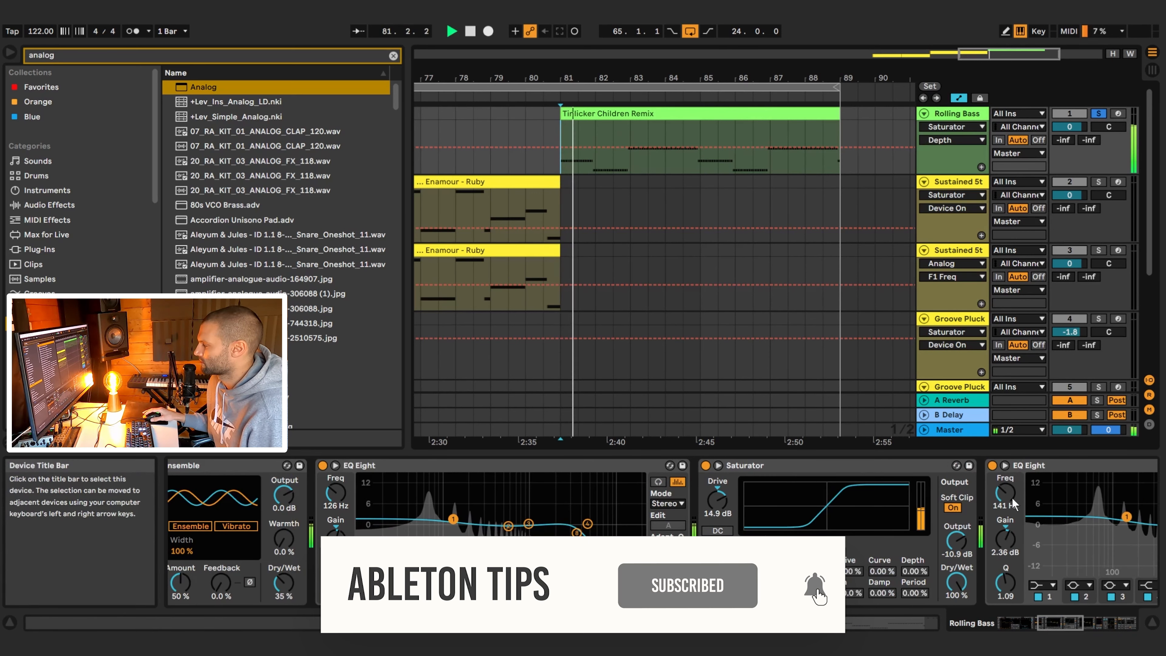
pyautogui.press('space')
pyautogui.moveTo(620, 78); pyautogui.dragTo(650, 76)
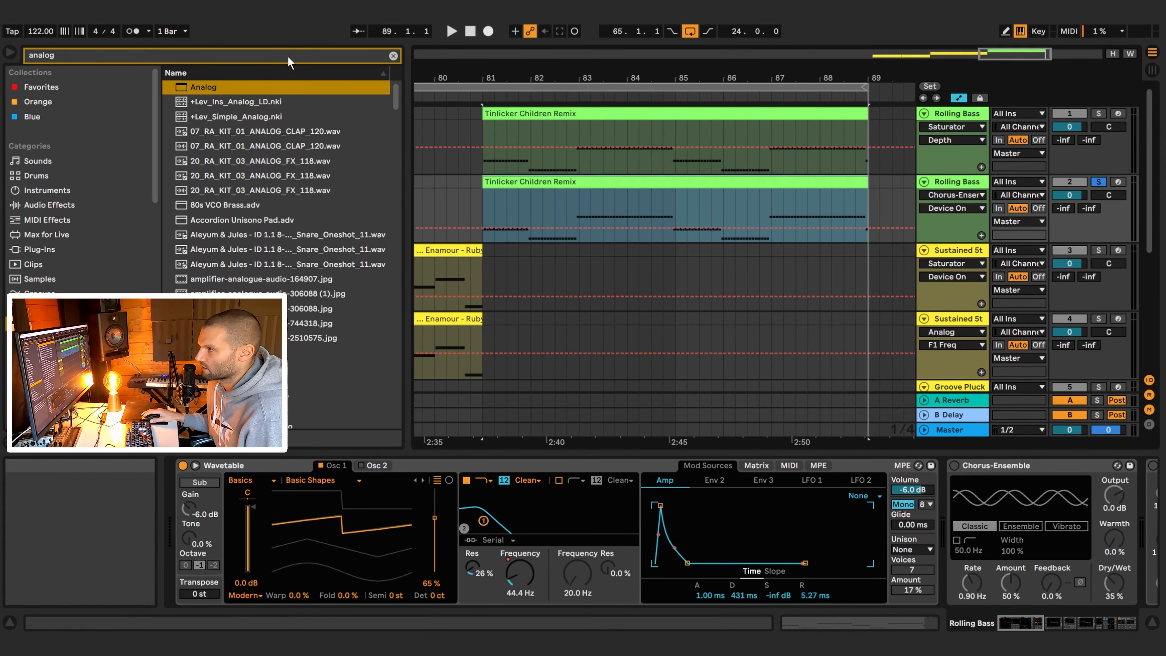
# Step: Search the browser for "wave" and load a default Wavetable onto the duplicated Rolling Bass track
pyautogui.click(390, 56)
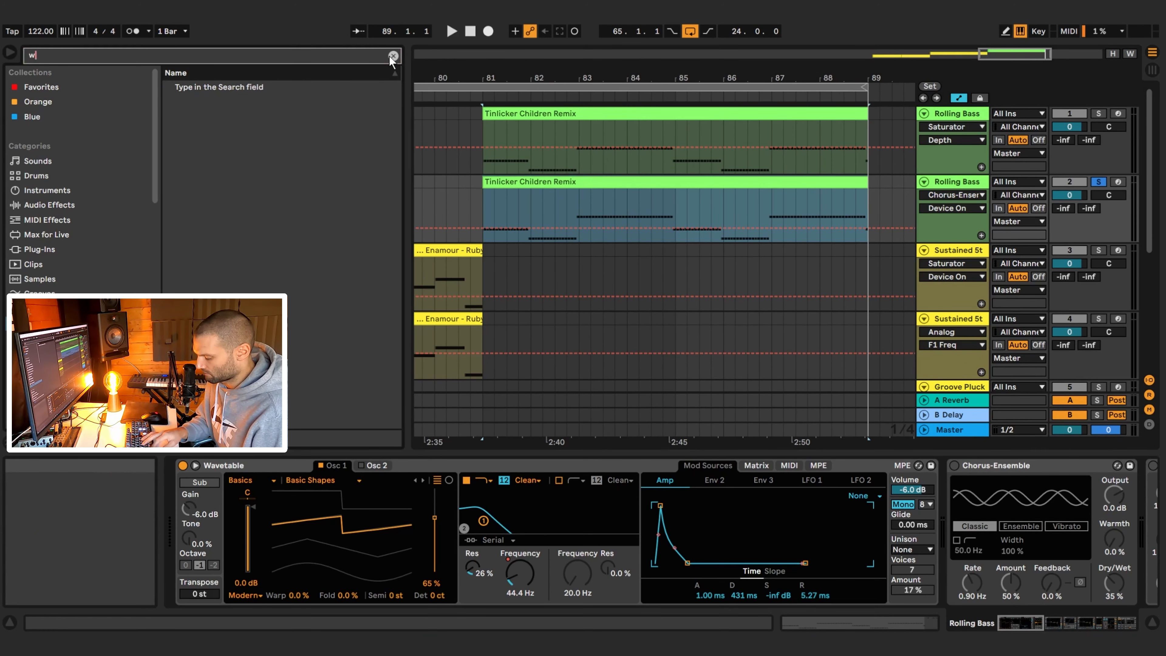
pyautogui.write('wave')
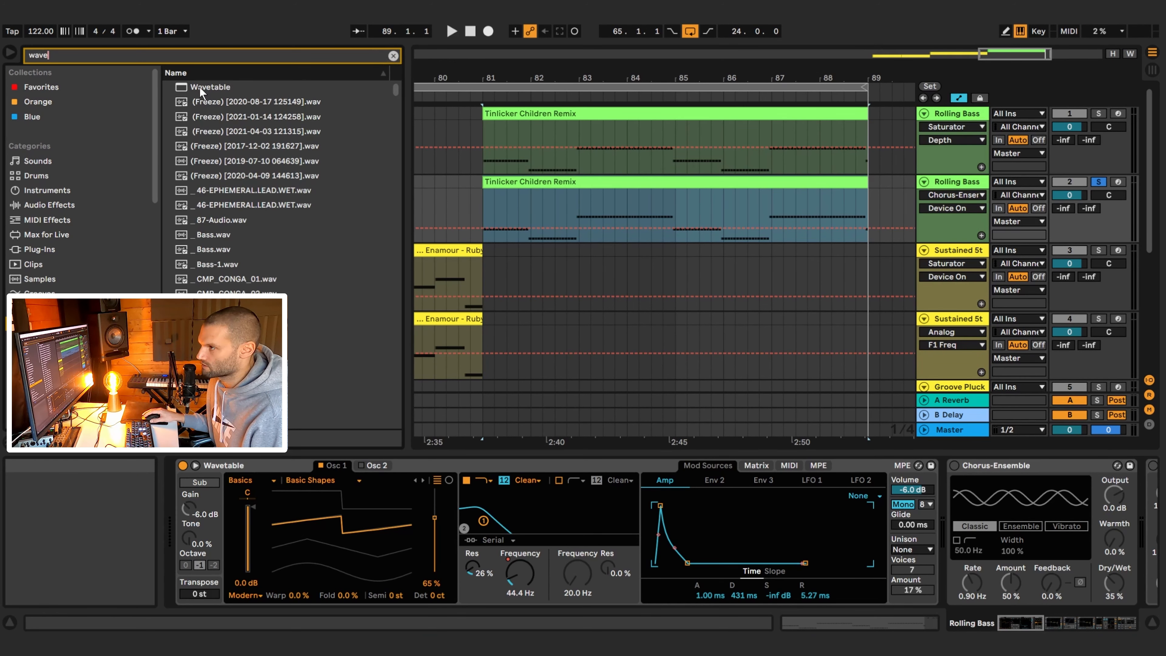
pyautogui.doubleClick(200, 87)
pyautogui.click(592, 468)
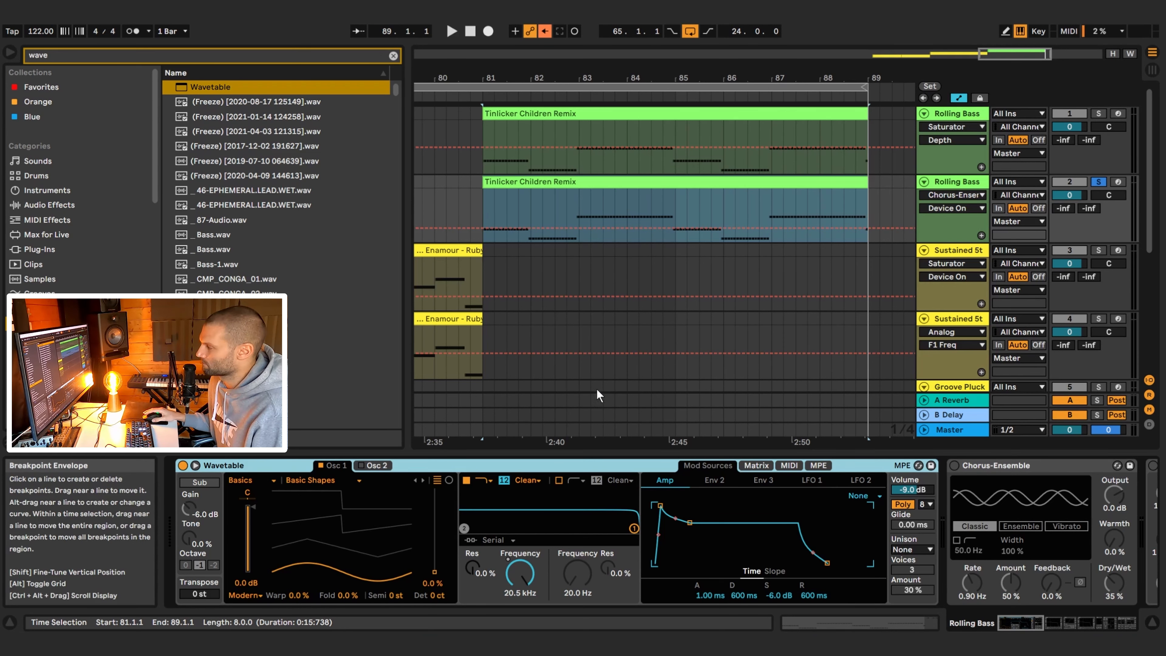
# Step: Set Wavetable's oscillator 1 wave position to 68% and audition the Tinlicker Children Remix clip
pyautogui.moveTo(435, 572); pyautogui.dragTo(434, 517)
pyautogui.press('space')
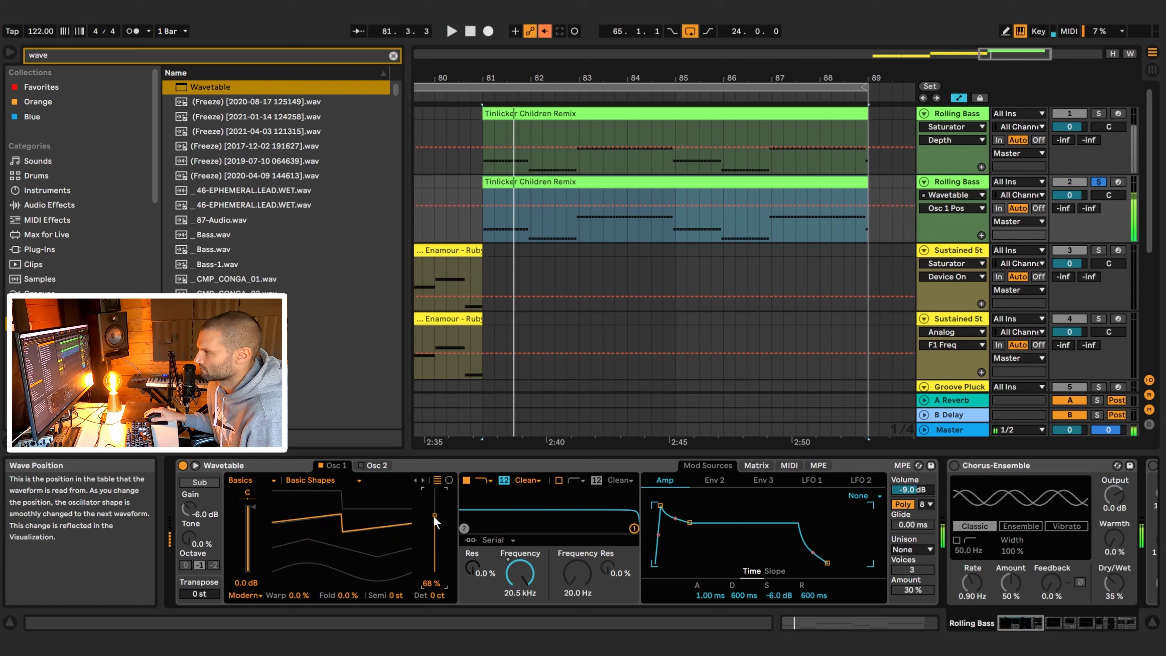
pyautogui.press('space')
pyautogui.press('space')
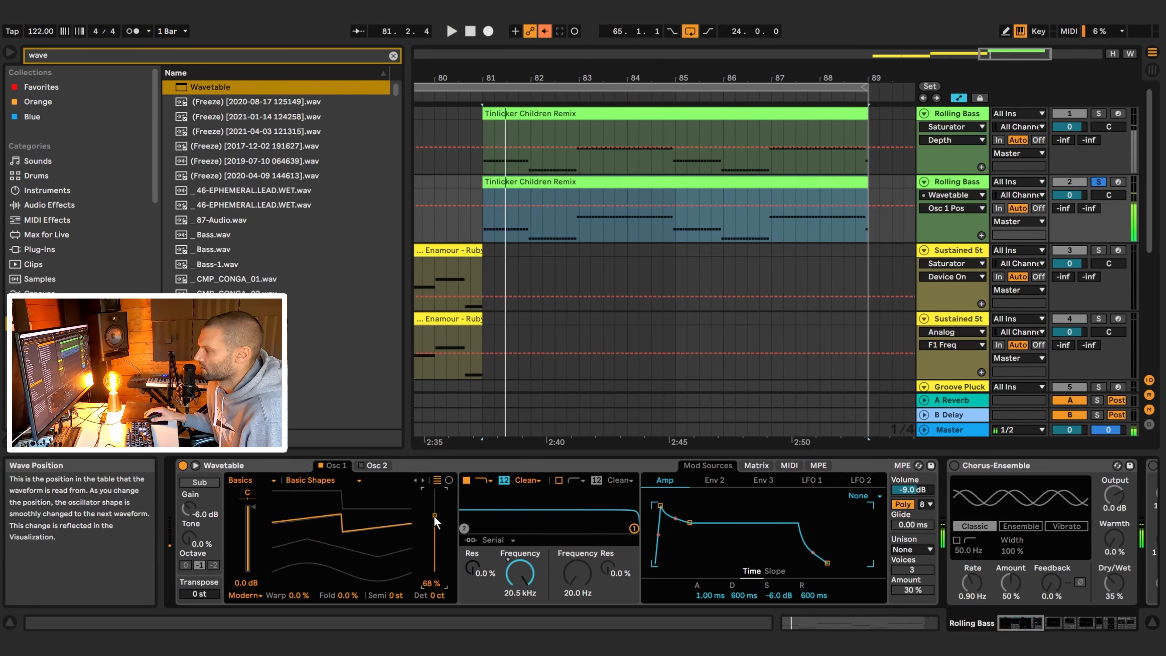
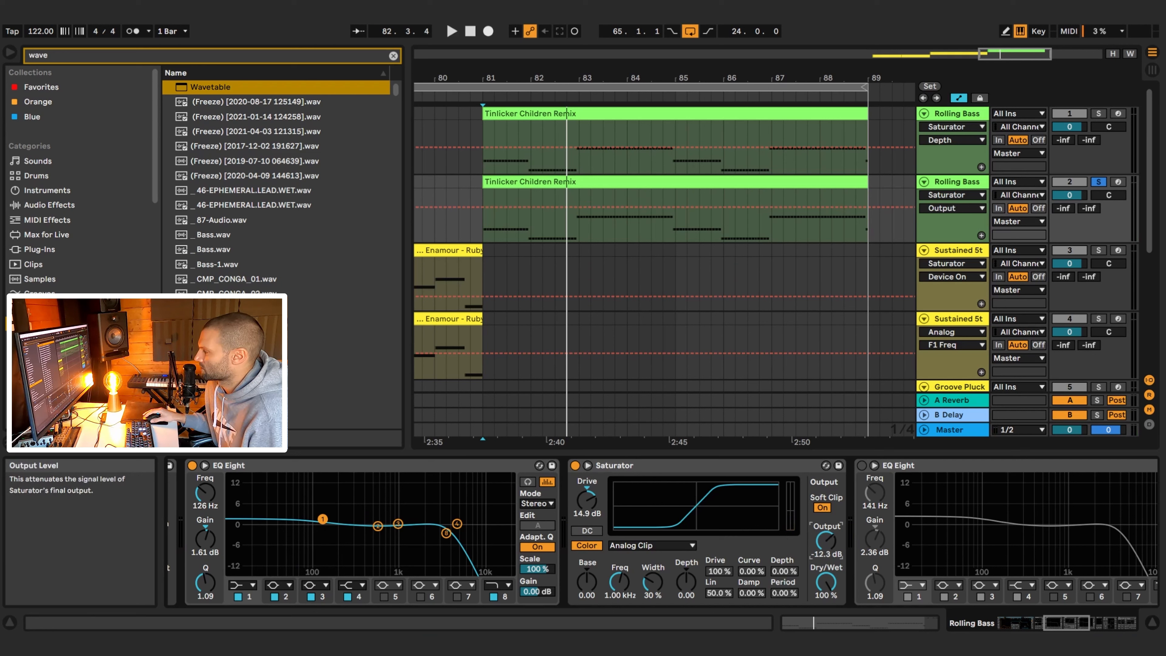
# Step: Set the Saturator's output to -10.6 dB during playback and activate the EQ Eight that follows it
pyautogui.press('space')
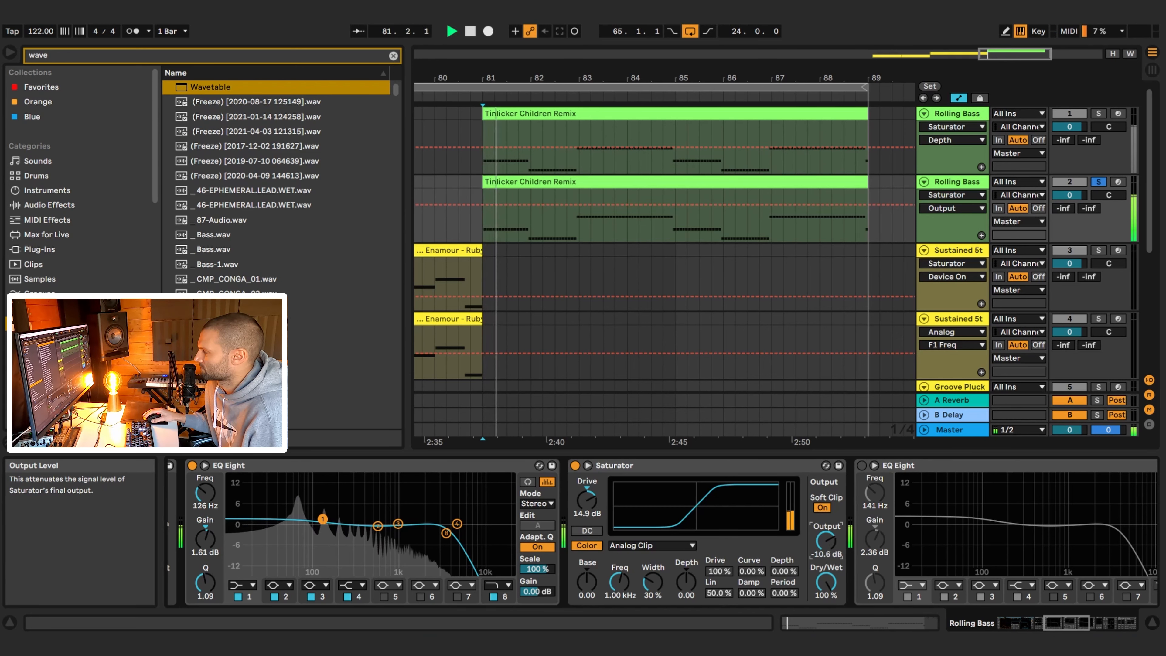
pyautogui.click(1083, 623)
pyautogui.click(521, 465)
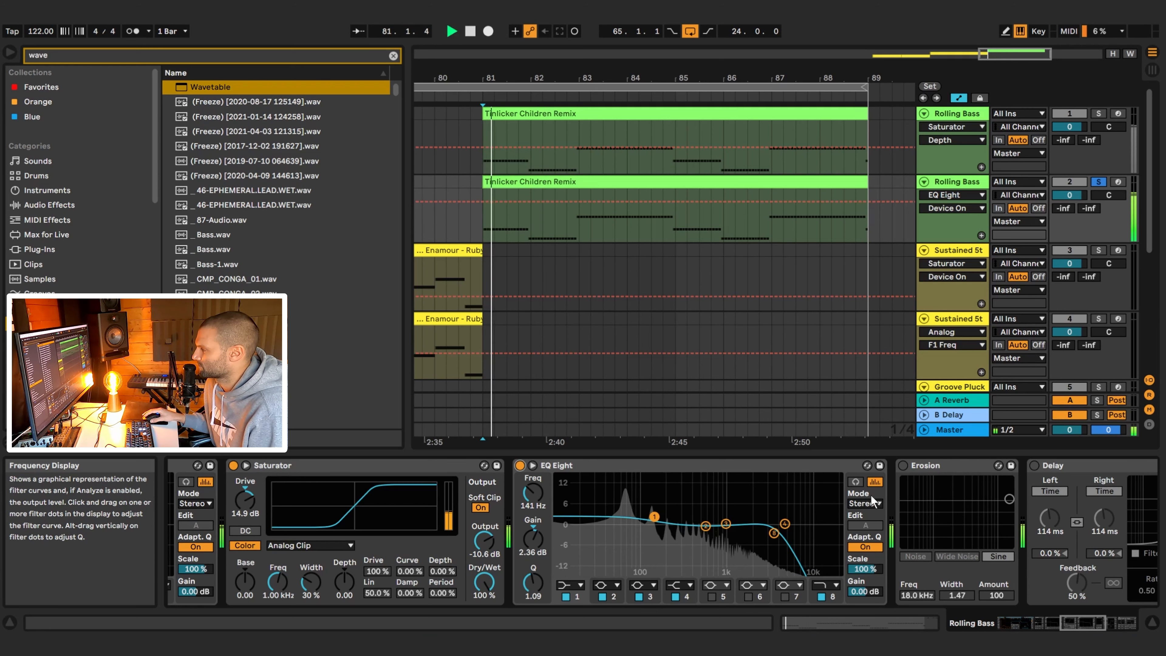
# Step: Activate the Erosion device after the second EQ Eight on the duplicated Rolling Bass track
pyautogui.moveTo(1084, 625)
pyautogui.mouseDown()
pyautogui.moveTo(1107, 626)
pyautogui.moveTo(1097, 626)
pyautogui.mouseUp()
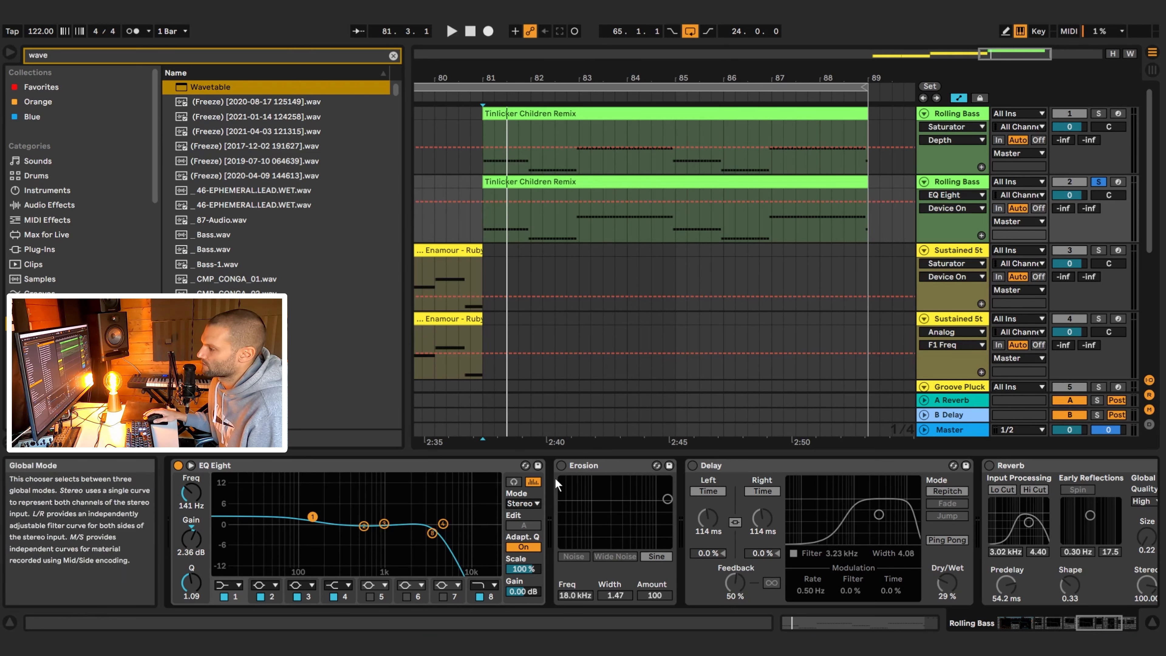
pyautogui.click(561, 466)
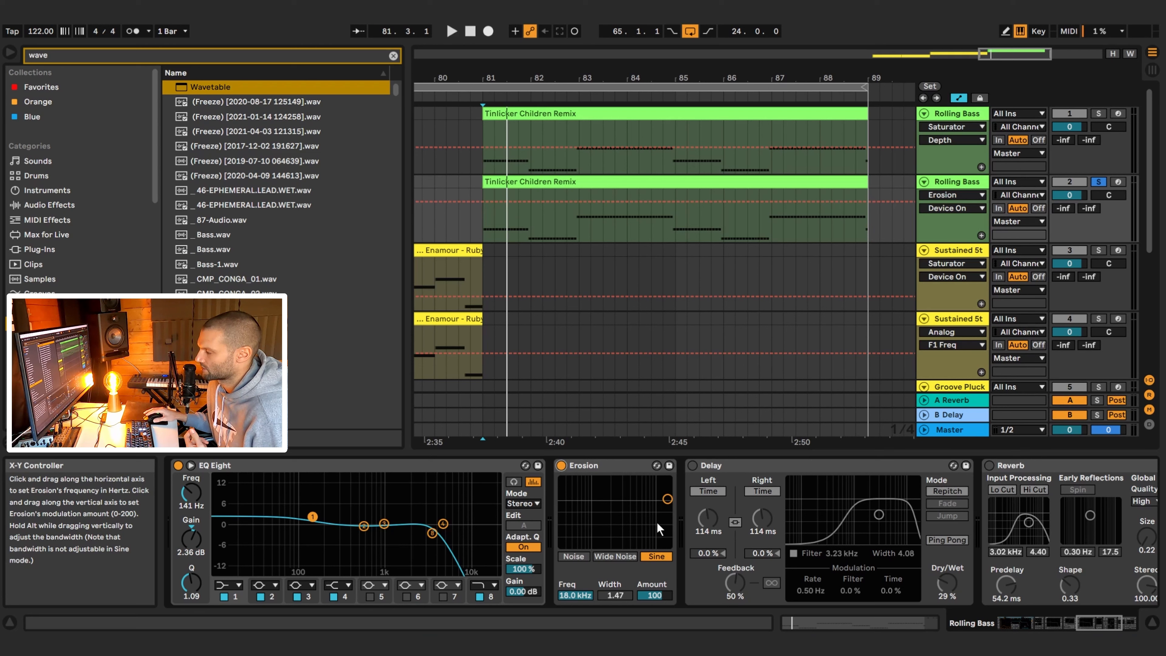
# Step: Play the Tinlicker Children Remix clip and compare the bass with Erosion bypassed and reactivated
pyautogui.press('space')
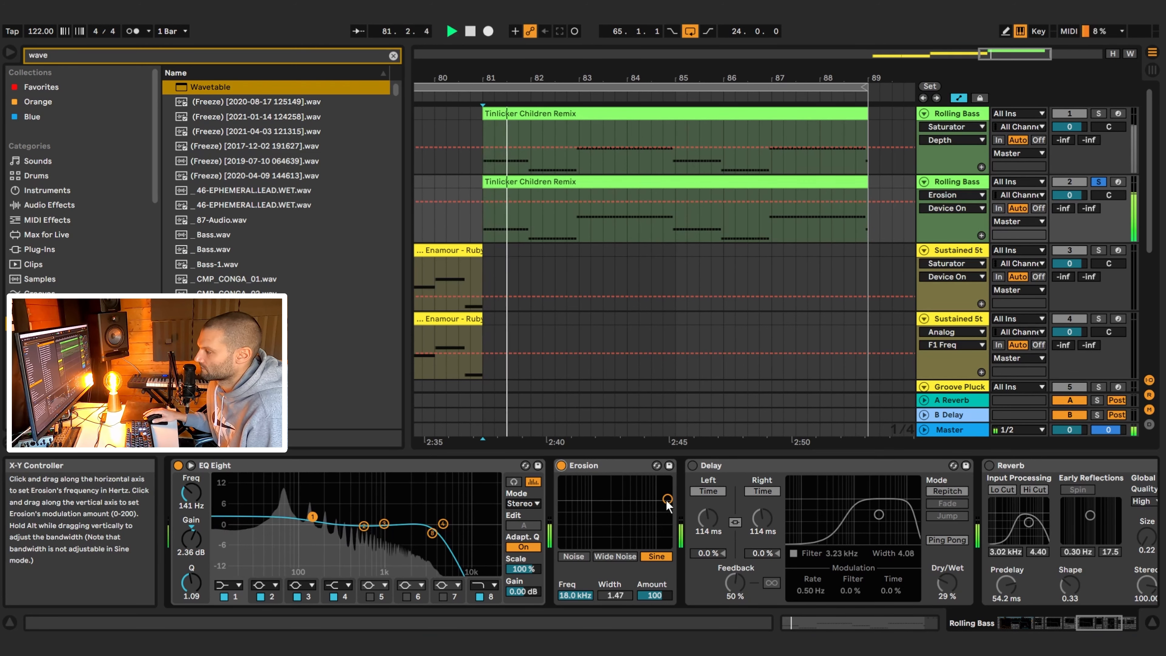
pyautogui.click(561, 465)
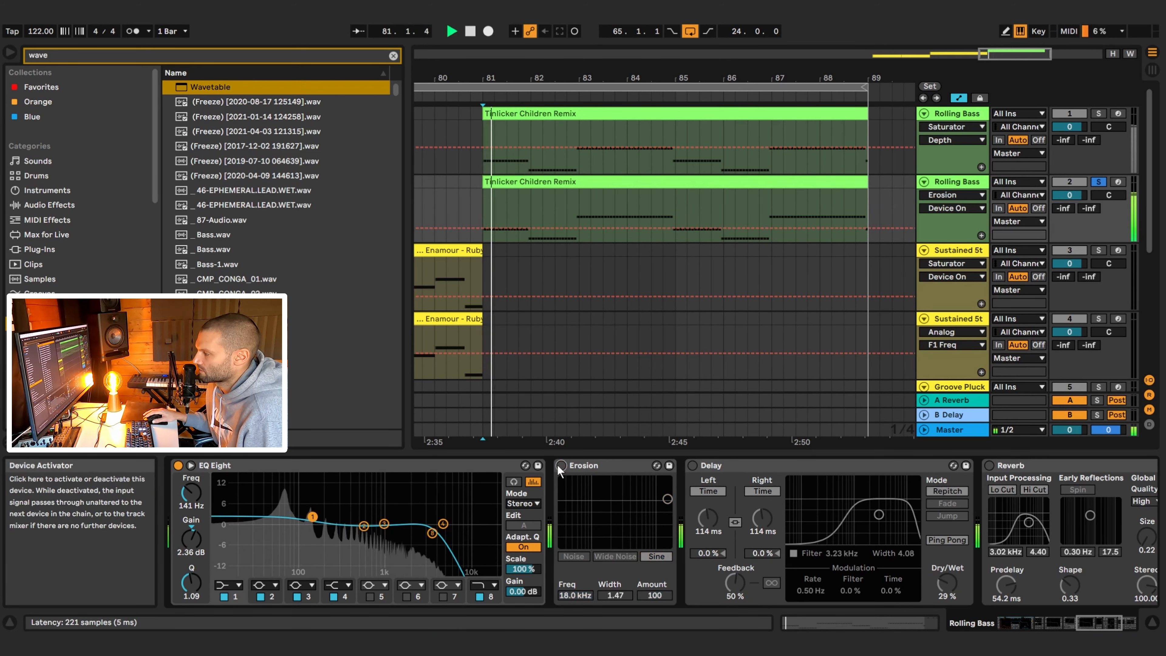
pyautogui.click(561, 466)
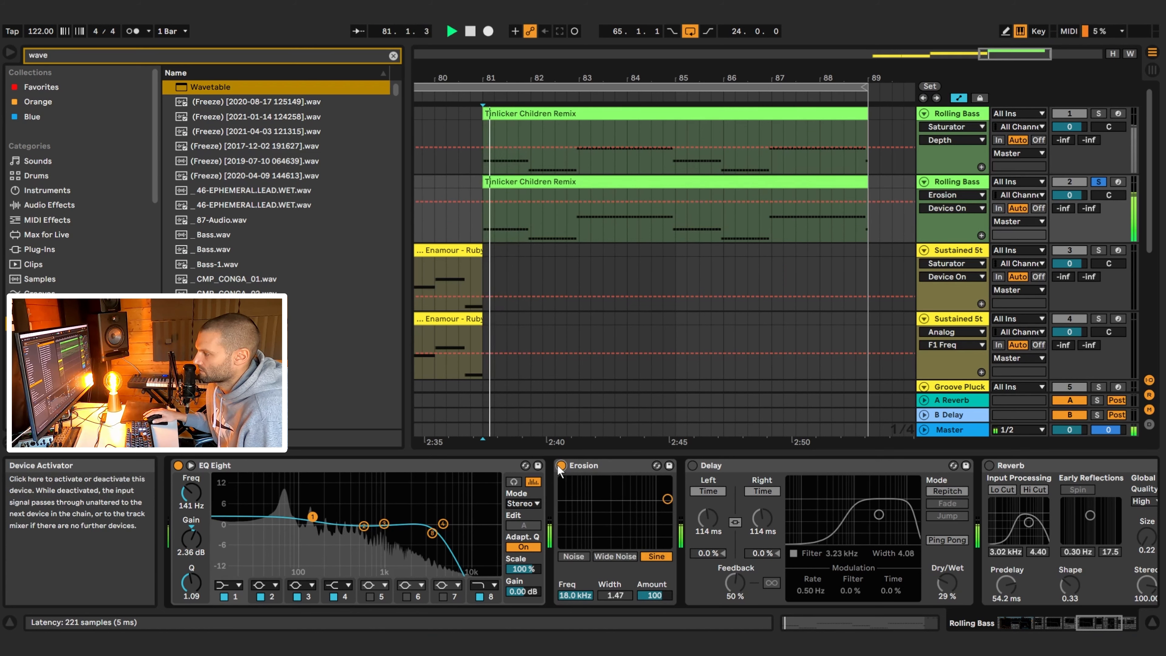
pyautogui.press('space')
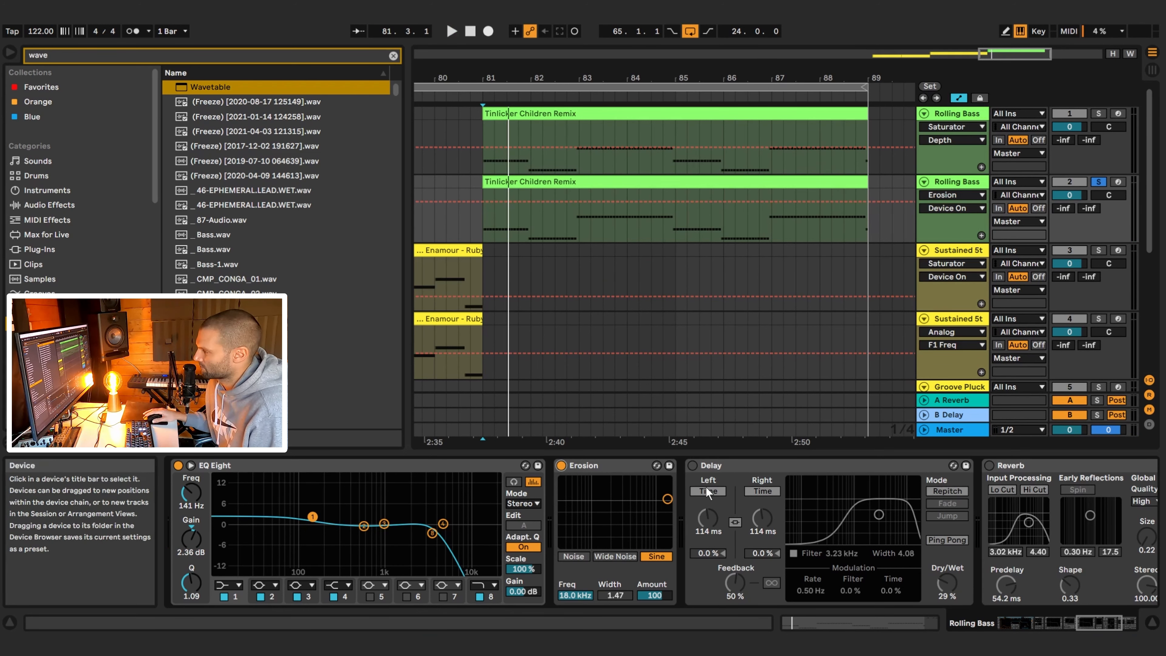
# Step: Activate the Delay device after Erosion on the duplicated Rolling Bass track and audition the clip
pyautogui.press('space')
pyautogui.press('space')
pyautogui.click(692, 465)
pyautogui.press('space')
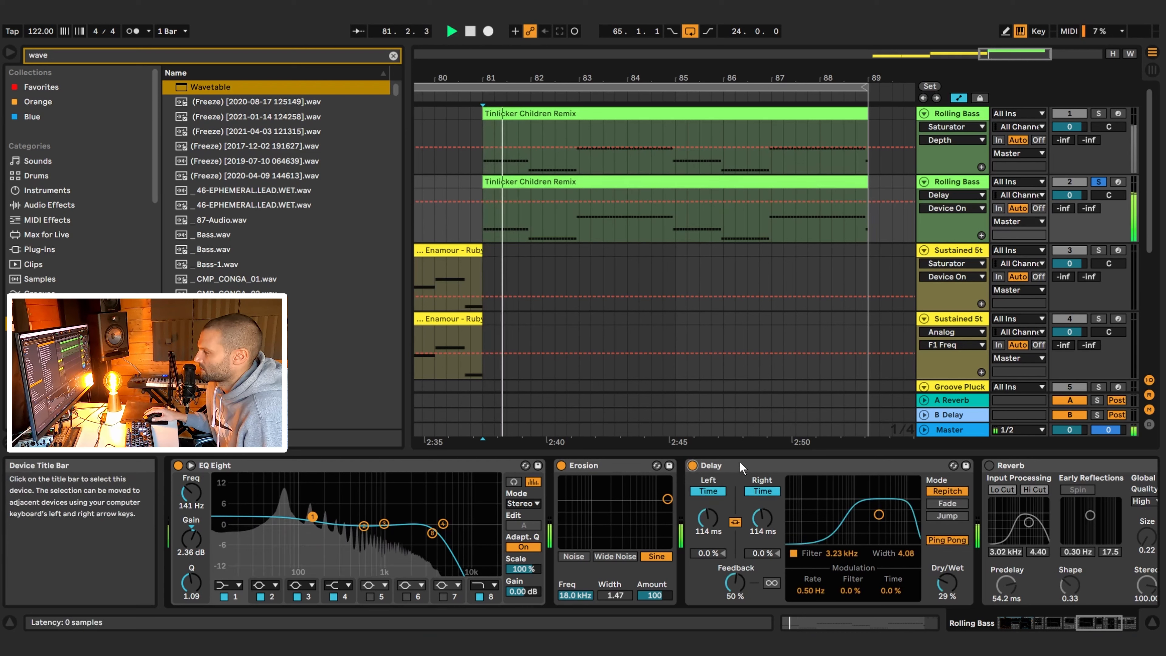
pyautogui.press('space')
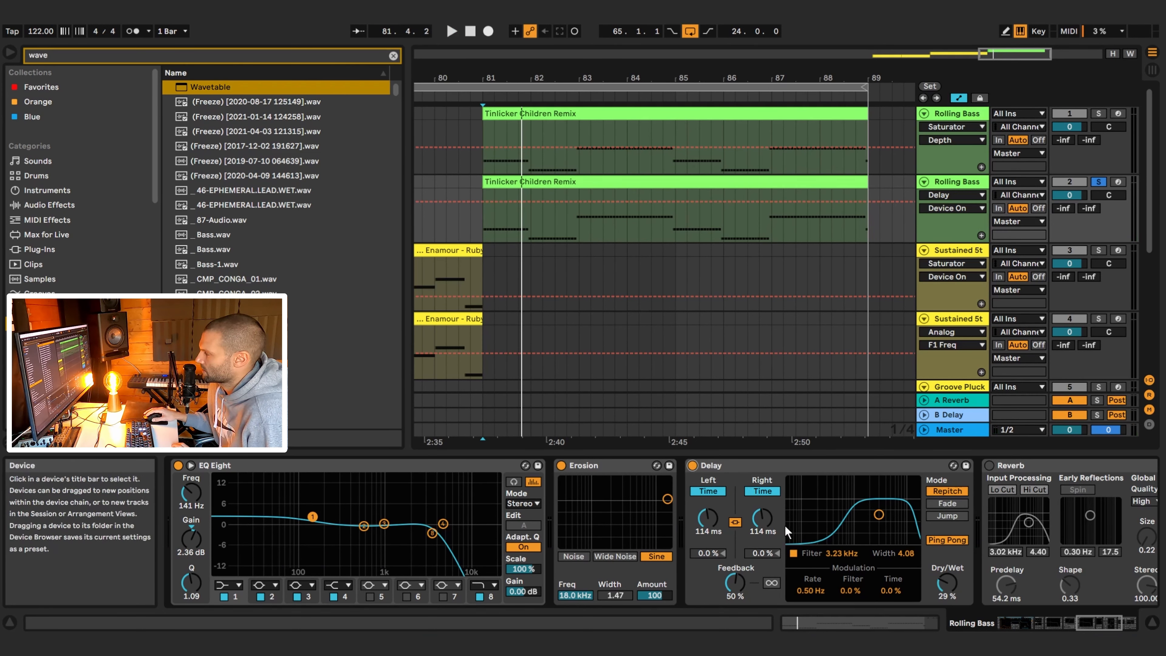
# Step: Set the Delay's filter to 3.35 kHz with a width of 3.63, keep the right time in milliseconds, and audition it
pyautogui.moveTo(838, 502); pyautogui.dragTo(832, 533)
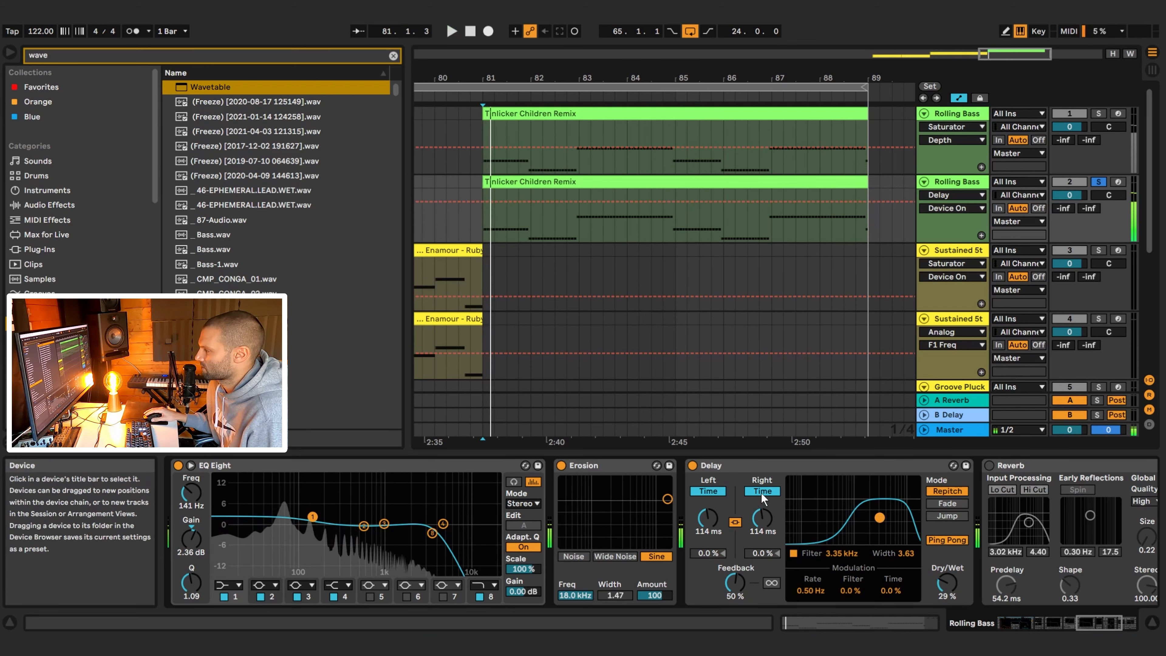
pyautogui.click(770, 492)
pyautogui.click(769, 493)
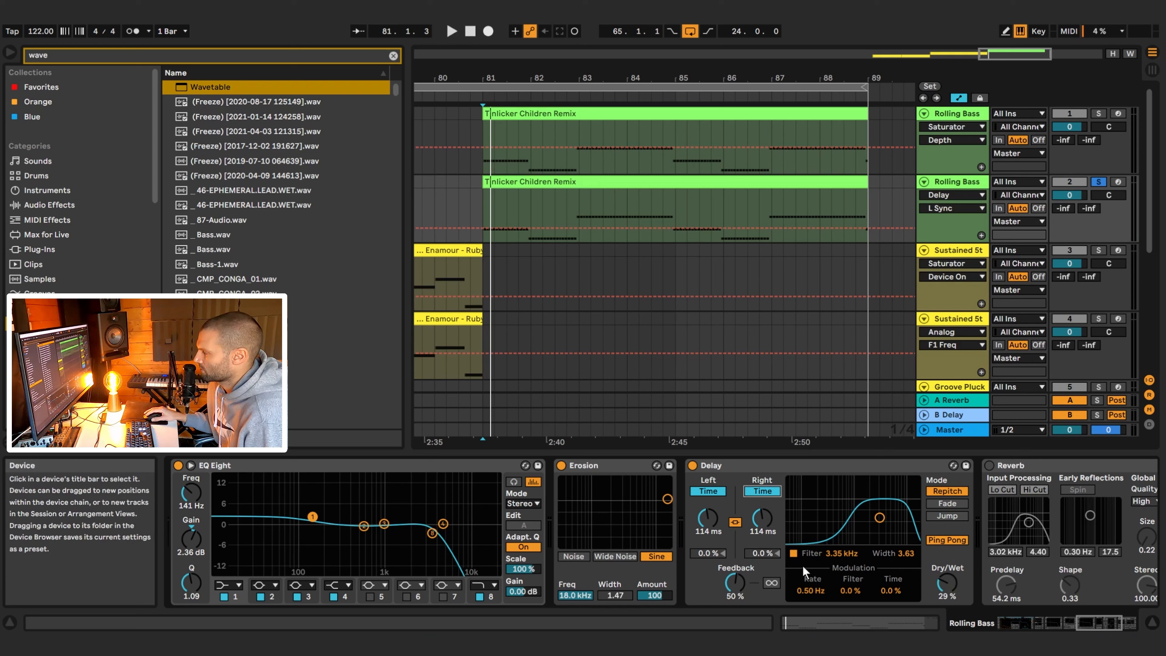
pyautogui.press('space')
pyautogui.press('space')
# Step: Activate the Reverb after the Delay on the duplicated Rolling Bass track and audition the clip
pyautogui.moveTo(1095, 623); pyautogui.dragTo(1114, 623)
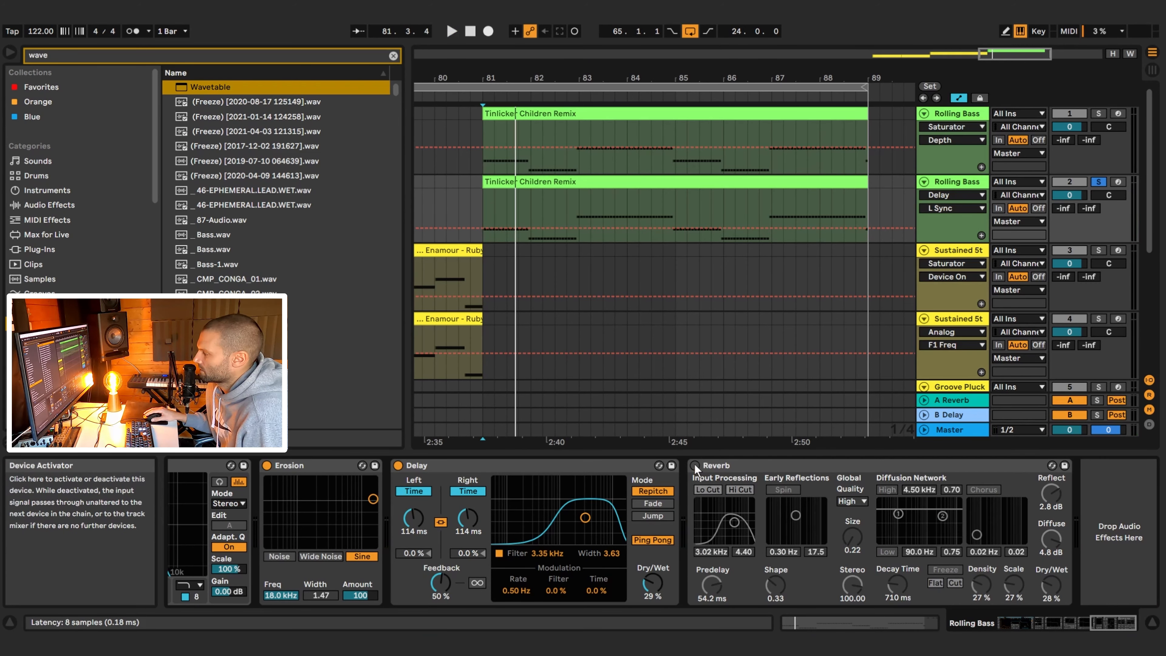
pyautogui.click(695, 465)
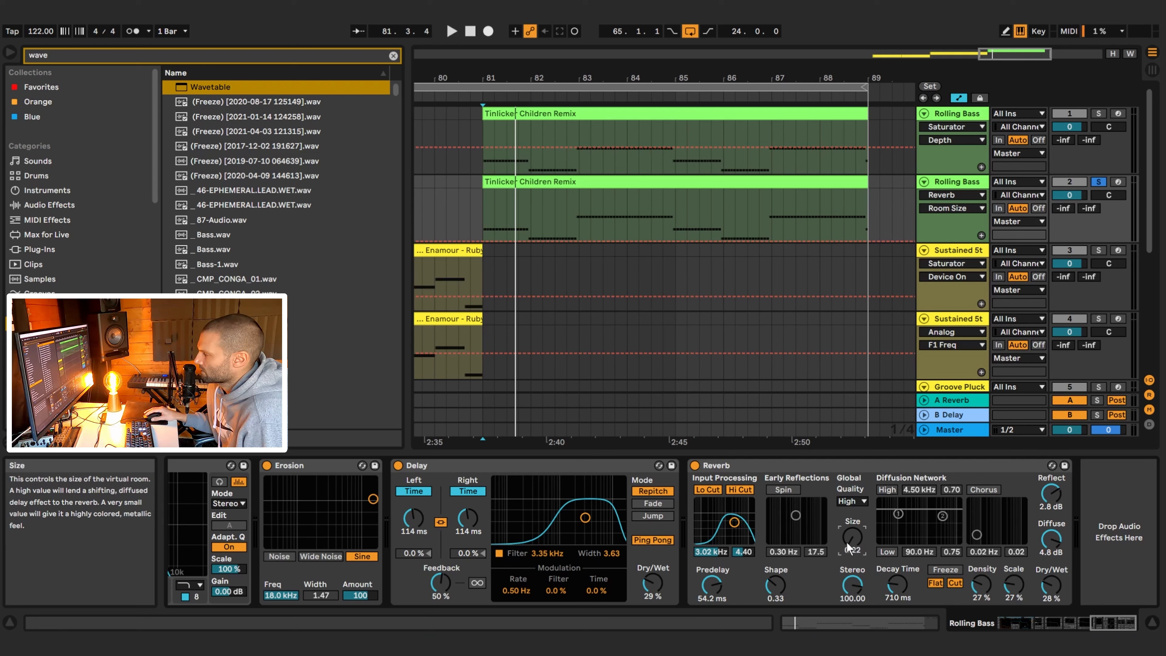
pyautogui.press('space')
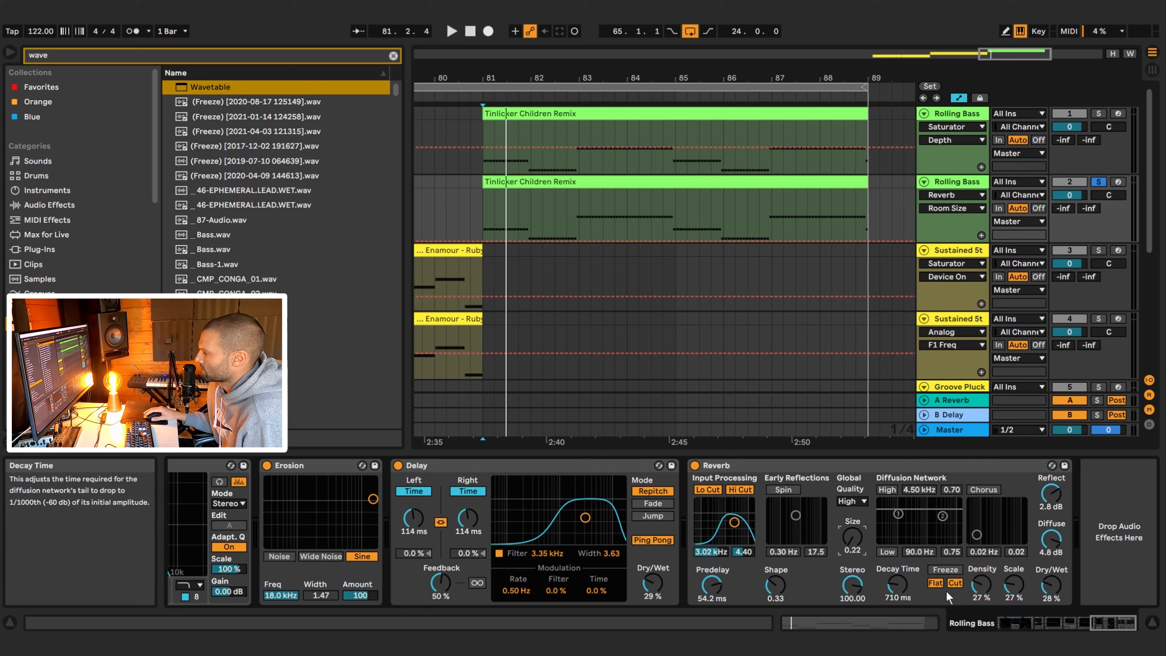
pyautogui.press('space')
# Step: Set the Reverb's predelay to 38.4 ms and its dry/wet mix to 29% while auditioning the clip
pyautogui.moveTo(713, 586)
pyautogui.mouseDown()
pyautogui.moveTo(712, 629)
pyautogui.moveTo(712, 581)
pyautogui.mouseUp()
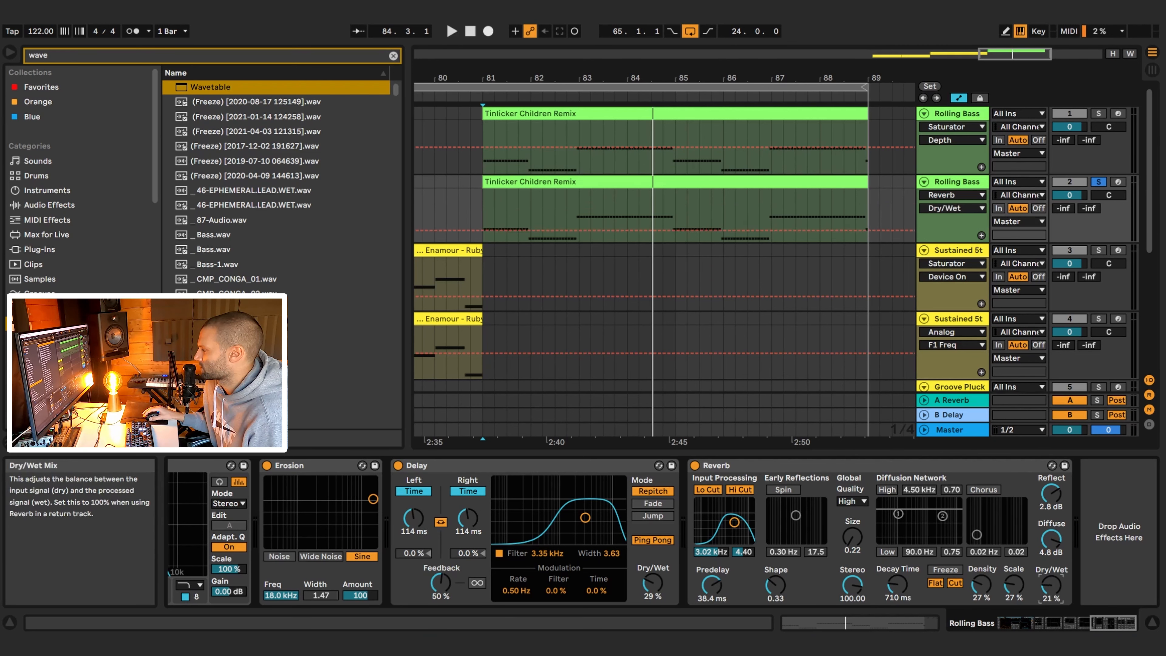
pyautogui.press('space')
pyautogui.moveTo(1051, 586); pyautogui.dragTo(1051, 580)
pyautogui.press('space')
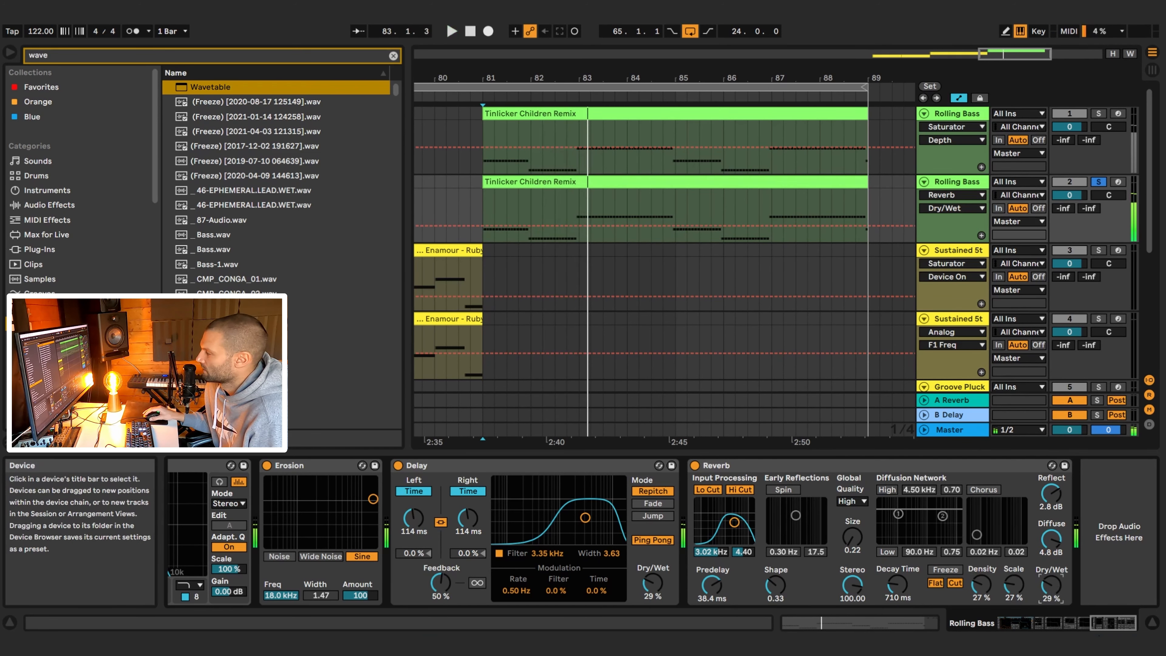
# Step: Compare the full effects chain with Erosion bypassed and reactivated during playback
pyautogui.click(1093, 622)
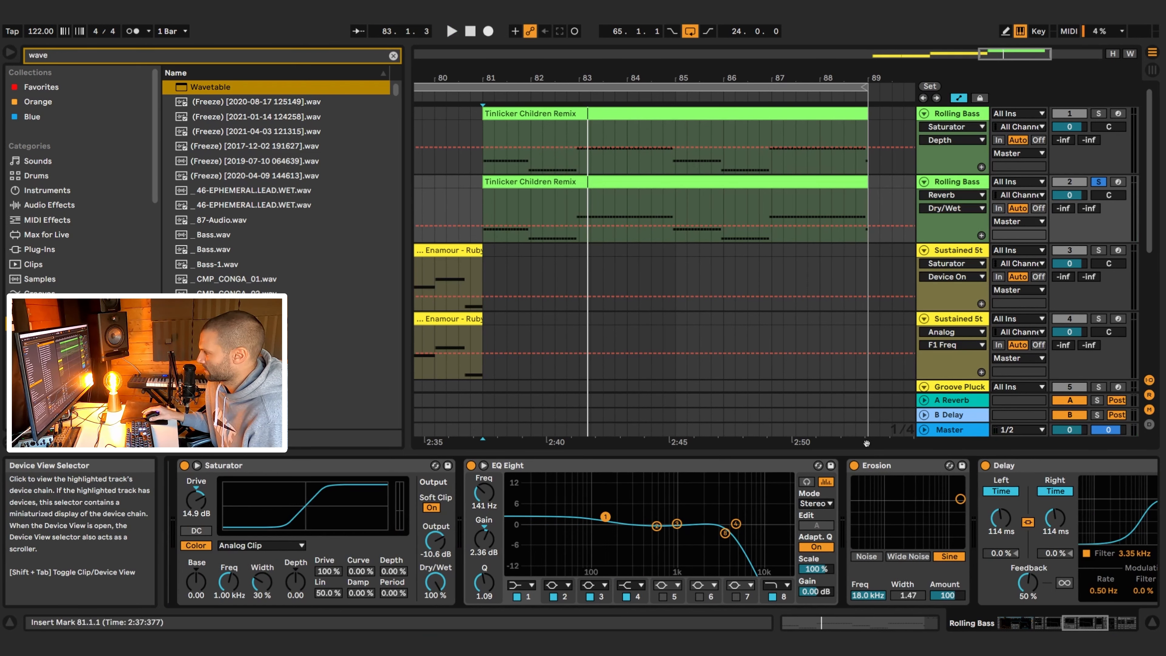
pyautogui.click(854, 466)
pyautogui.press('space')
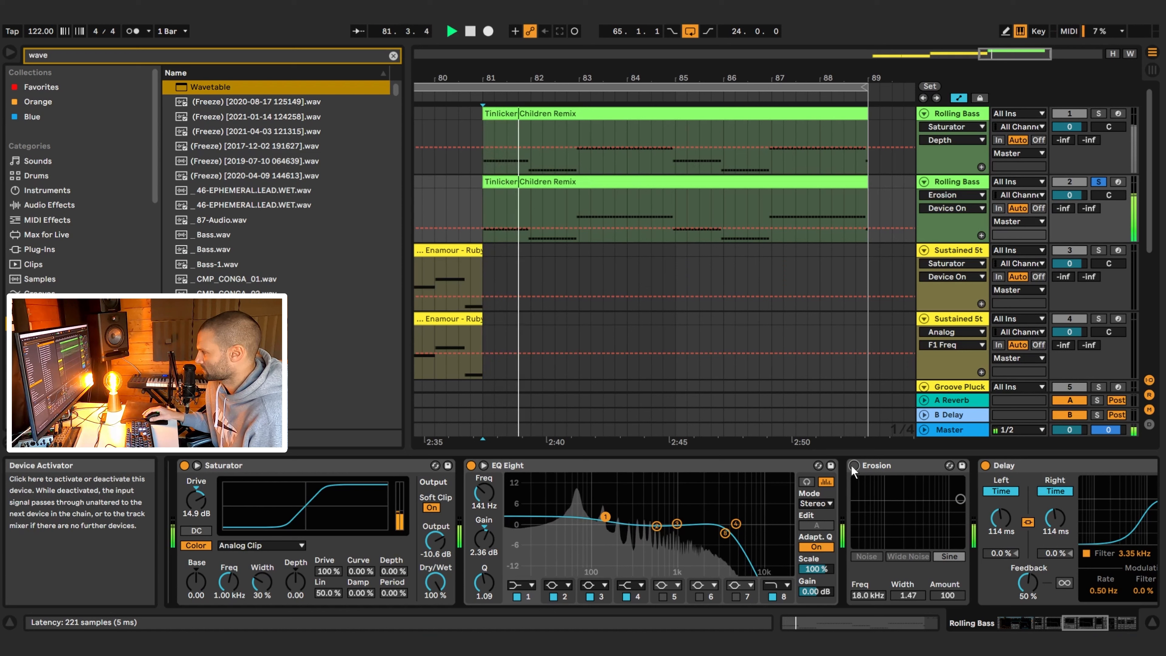
pyautogui.click(853, 466)
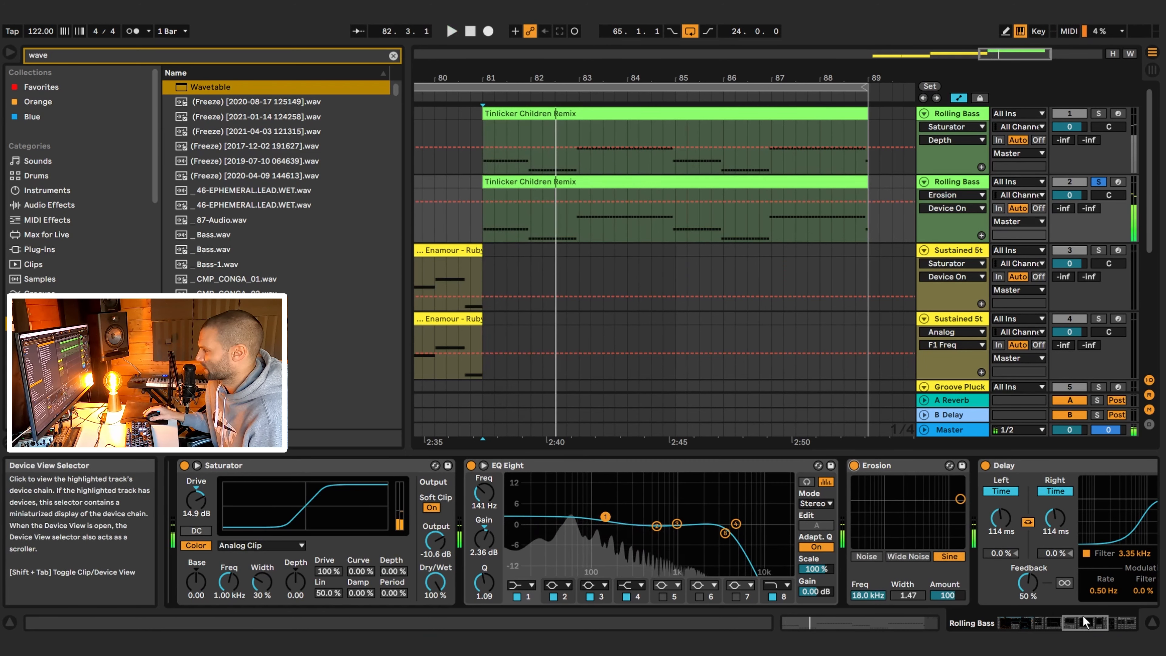
pyautogui.press('space')
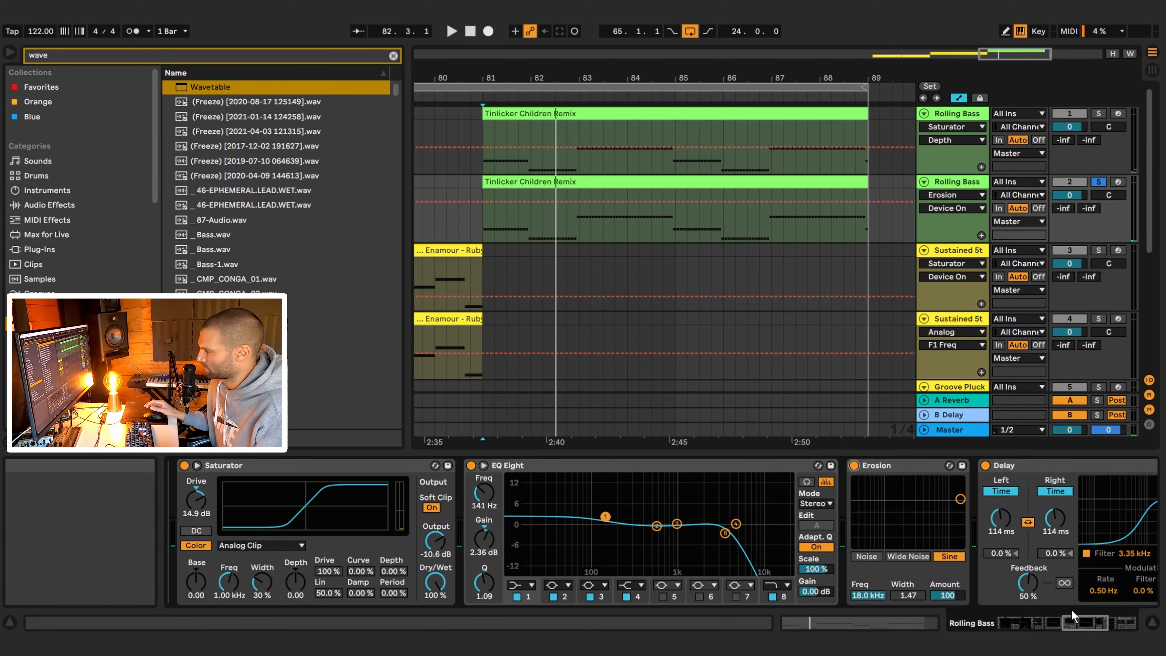
# Step: Search the browser for "eq" and add a default EQ Eight after the Reverb
pyautogui.moveTo(1081, 617); pyautogui.dragTo(1116, 616)
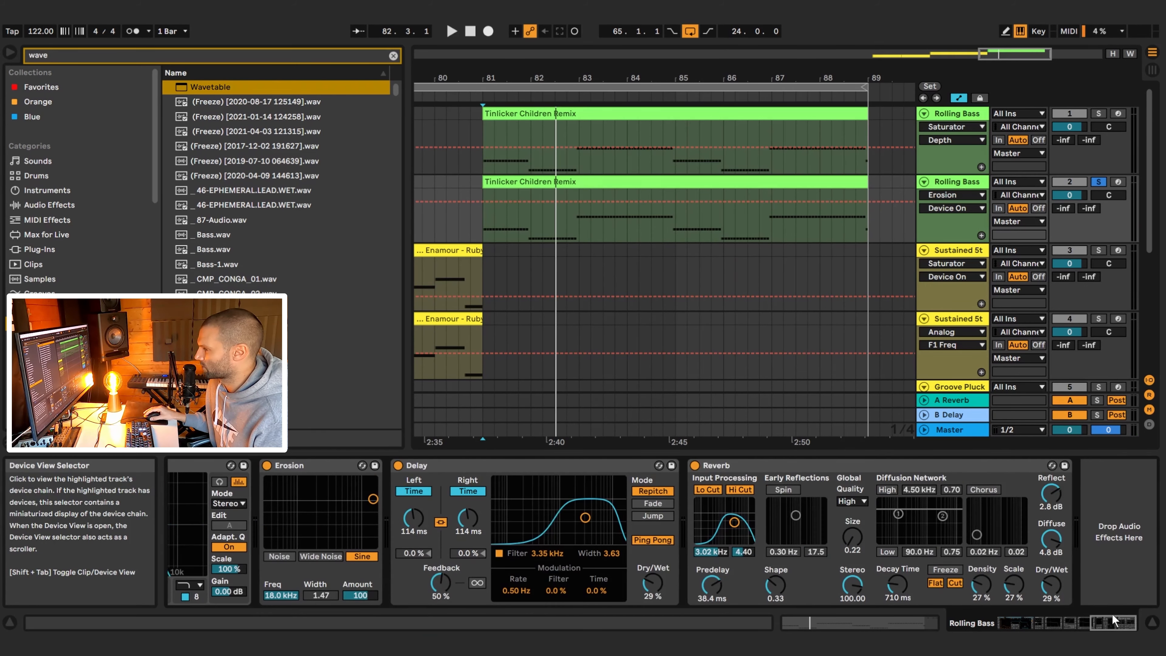
pyautogui.hotkey('ctrl', 'f')
pyautogui.write('eq')
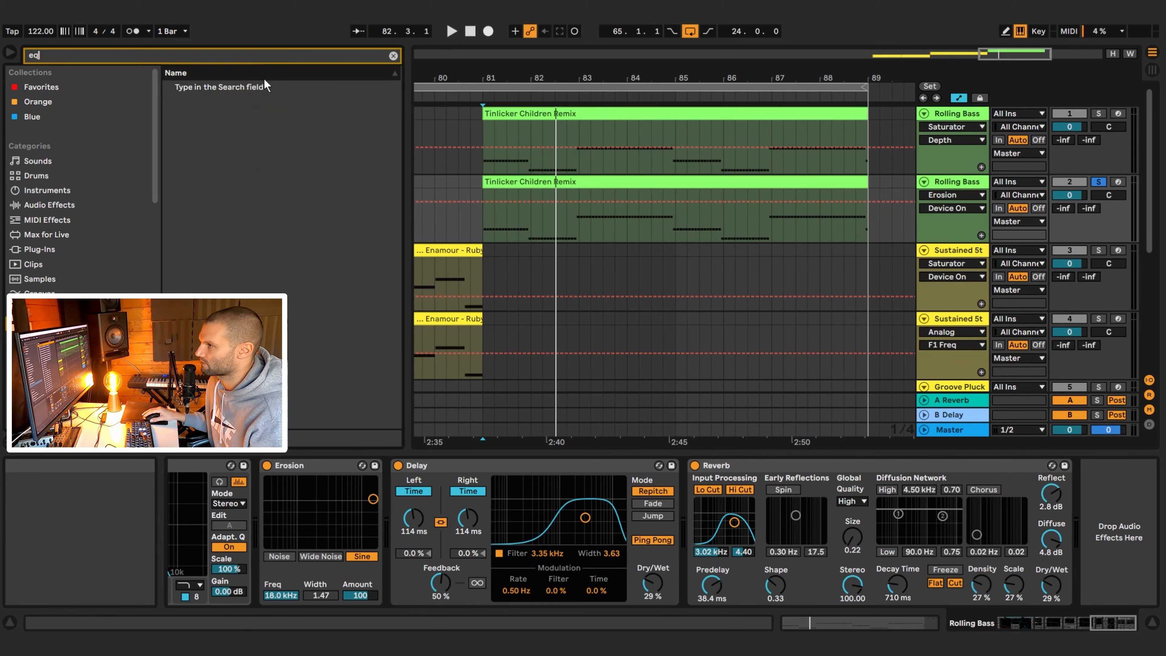
pyautogui.doubleClick(201, 101)
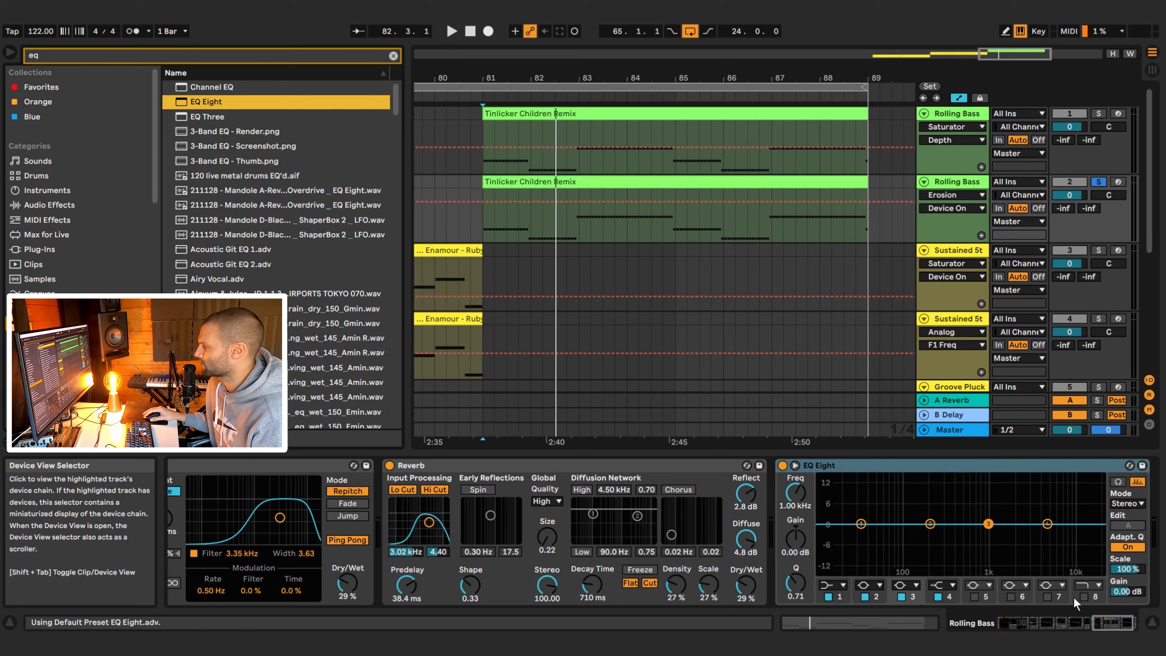
# Step: Enable band 8 of the new EQ Eight and set its high cut to 7.91 kHz during playback
pyautogui.click(1084, 596)
pyautogui.press('space')
pyautogui.moveTo(1087, 535); pyautogui.dragTo(1064, 534)
pyautogui.press('space')
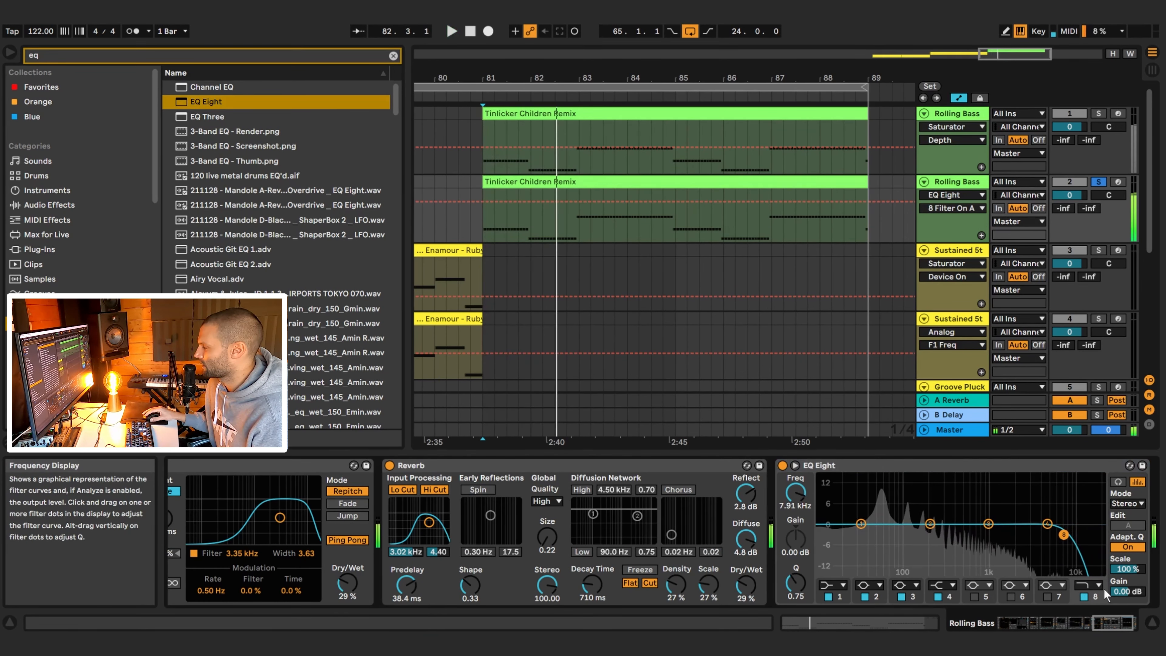
# Step: Play the clip again to check Erosion's effect with the final EQ Eight in the chain
pyautogui.moveTo(1117, 623); pyautogui.dragTo(1095, 624)
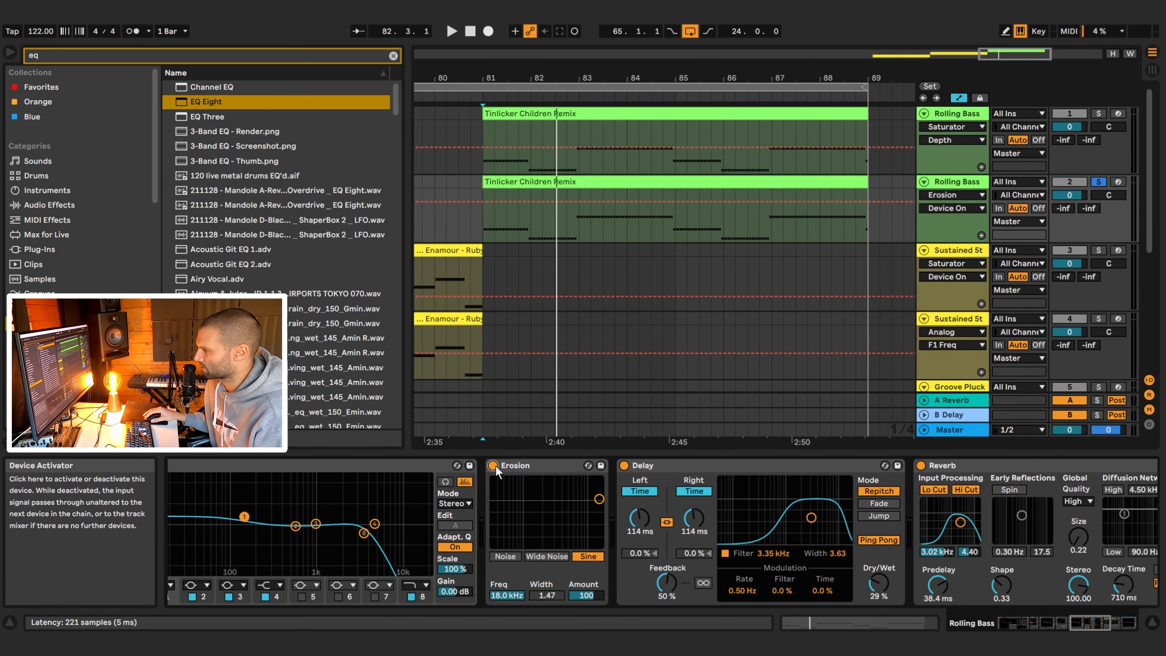
pyautogui.press('space')
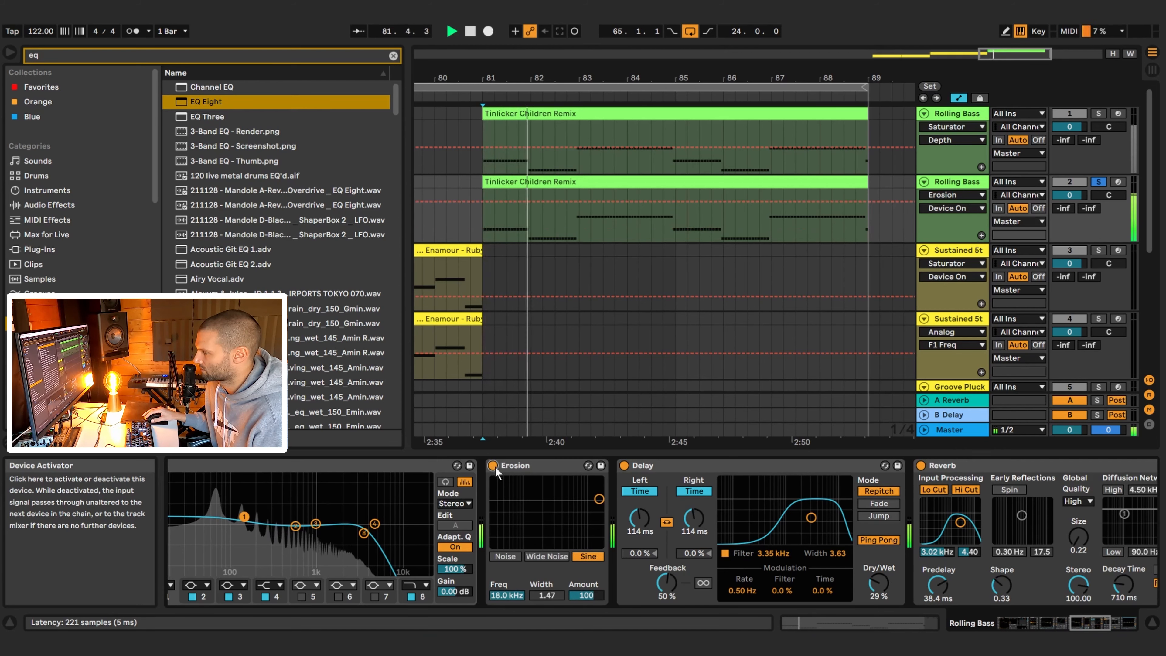
pyautogui.press('space')
# Step: Raise Wavetable's oscillator 2 by 12 semitones, with its wave position at 68% and gain at -10 dB
pyautogui.moveTo(1089, 624); pyautogui.dragTo(1014, 624)
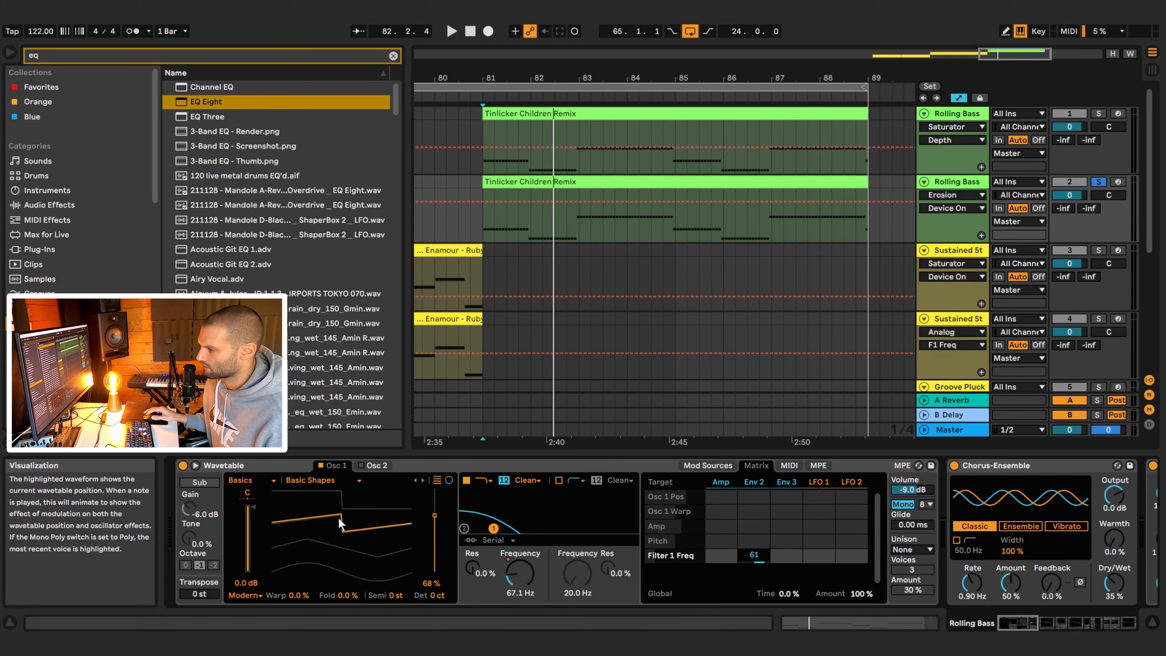
pyautogui.click(373, 466)
pyautogui.click(394, 595)
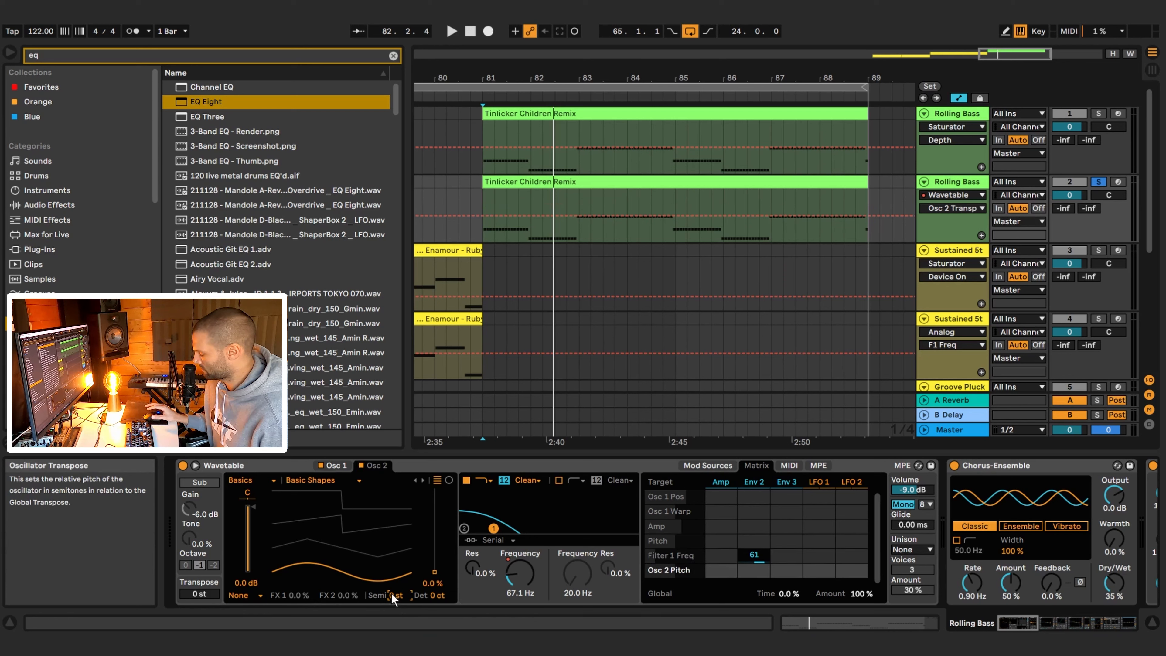
pyautogui.press('space')
pyautogui.moveTo(425, 574); pyautogui.dragTo(425, 515)
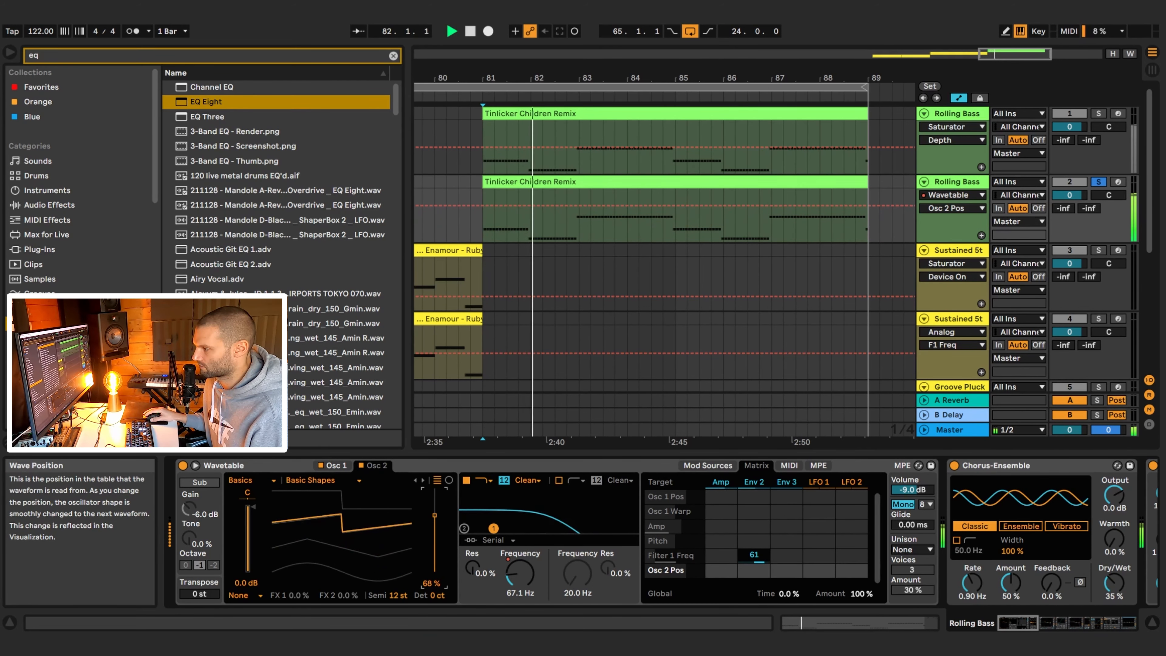
pyautogui.moveTo(254, 507); pyautogui.dragTo(254, 544)
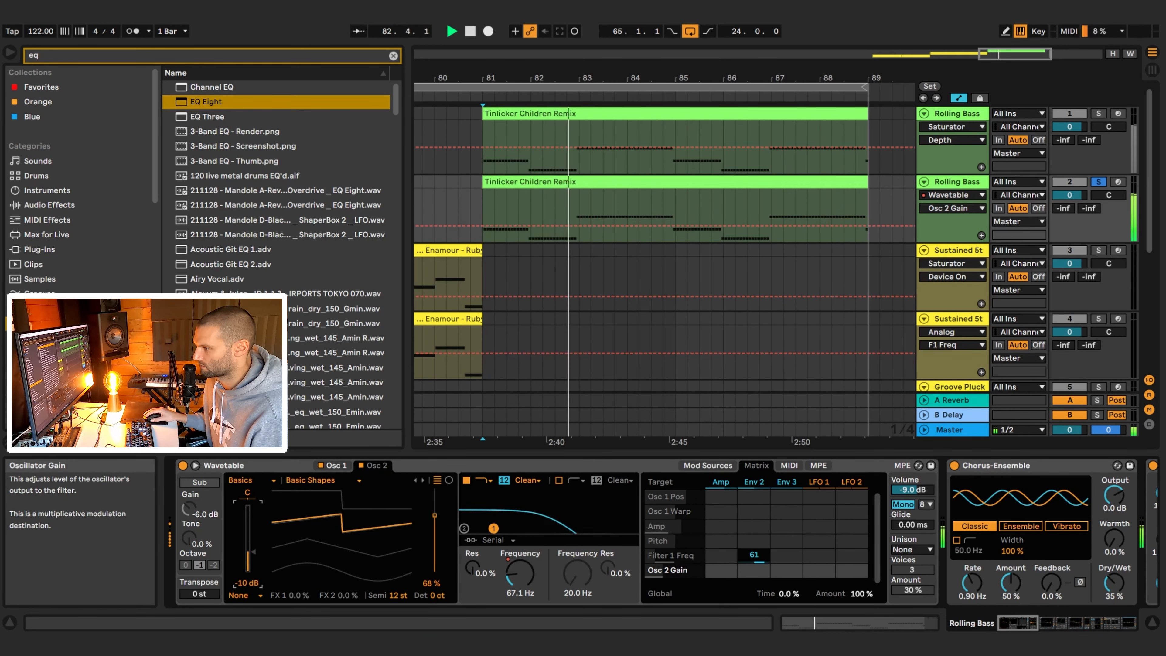
# Step: Set oscillator 2's transposition to 19 semitones and audition the clip
pyautogui.click(397, 596)
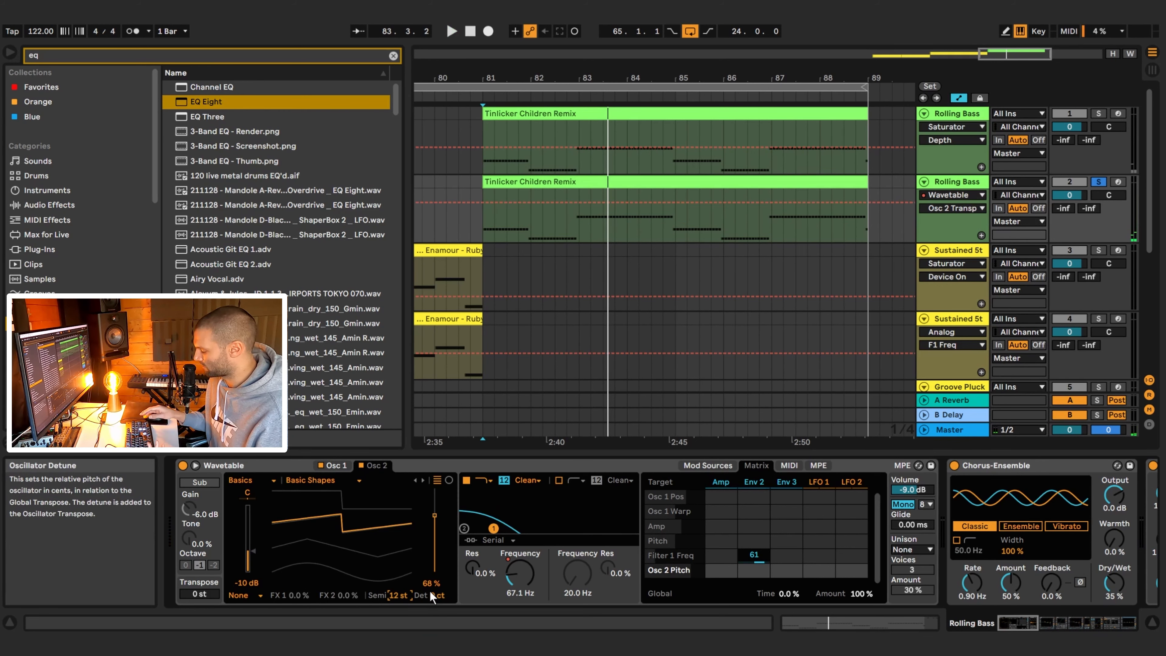
pyautogui.write('7')
pyautogui.press('Return')
pyautogui.press('space')
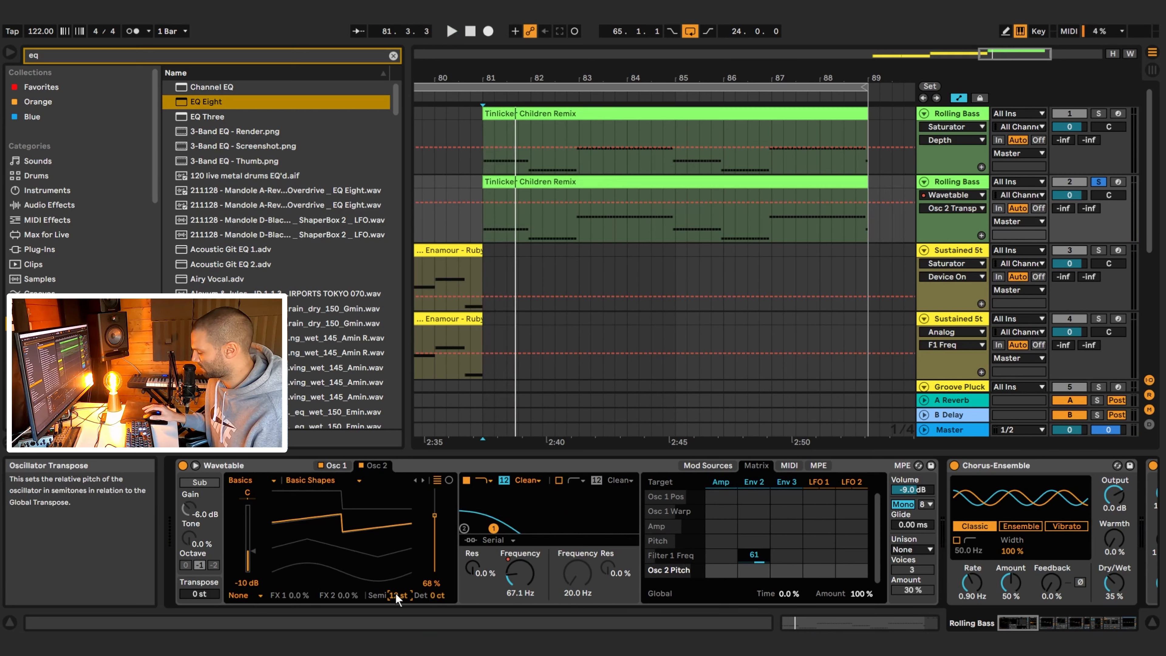
pyautogui.press('space')
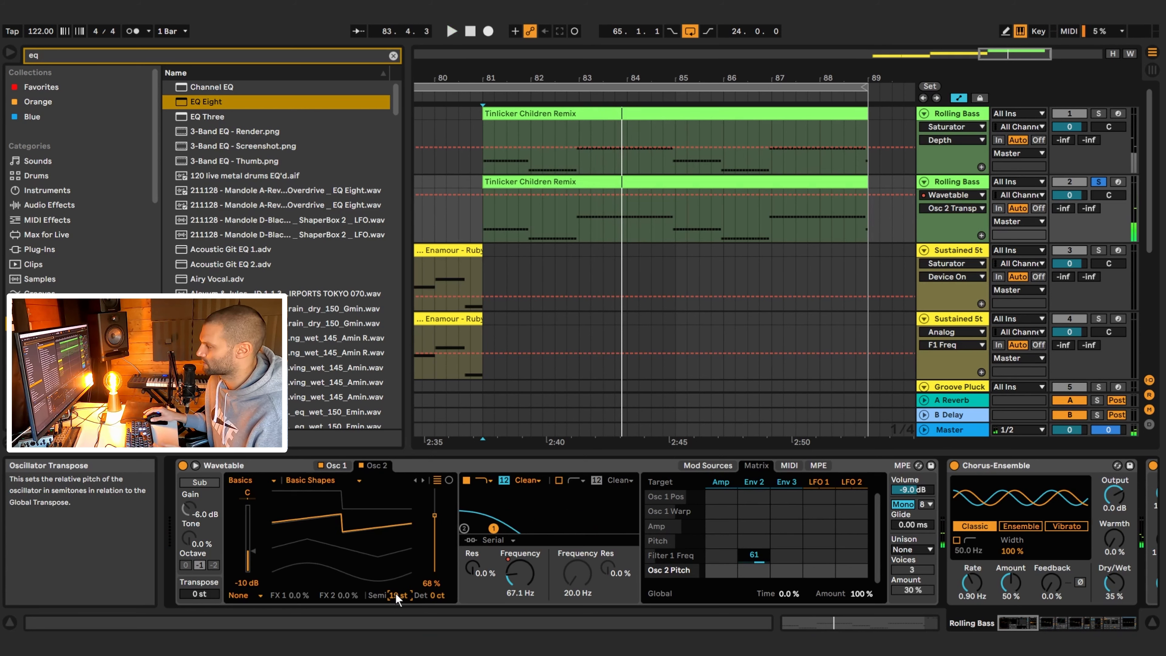
# Step: Group Wavetable into an Instrument Rack and duplicate its Wavetable chain
pyautogui.click(1031, 624)
pyautogui.moveTo(1039, 626); pyautogui.dragTo(1021, 625)
pyautogui.click(418, 464)
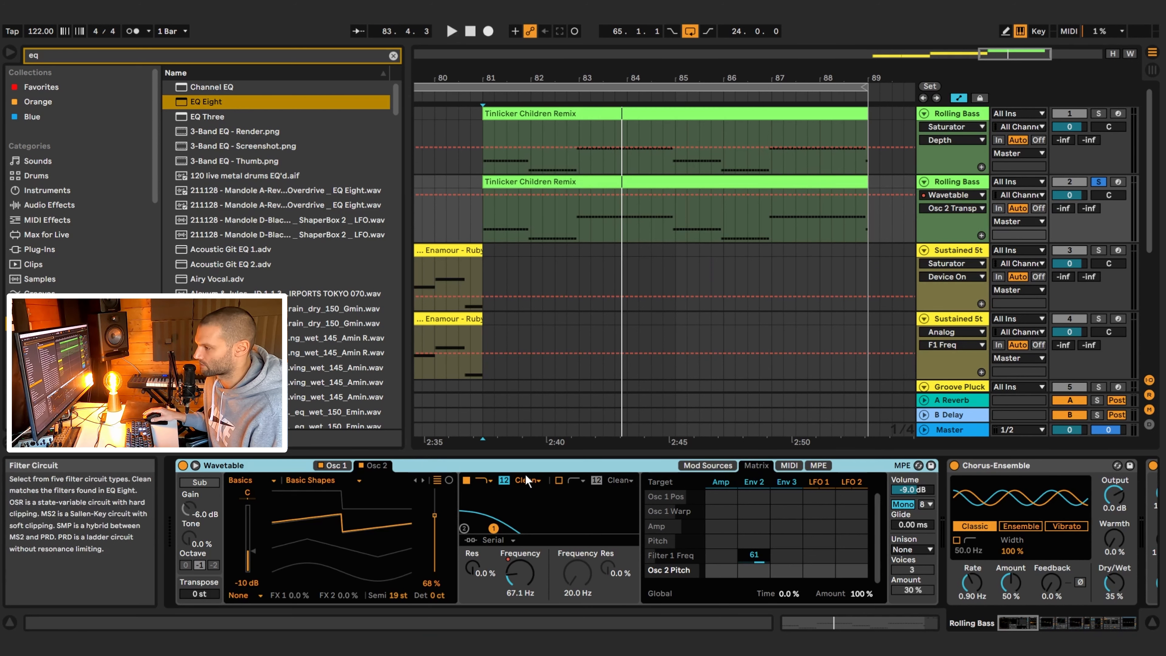
pyautogui.hotkey('ctrl', 'shift', 'g')
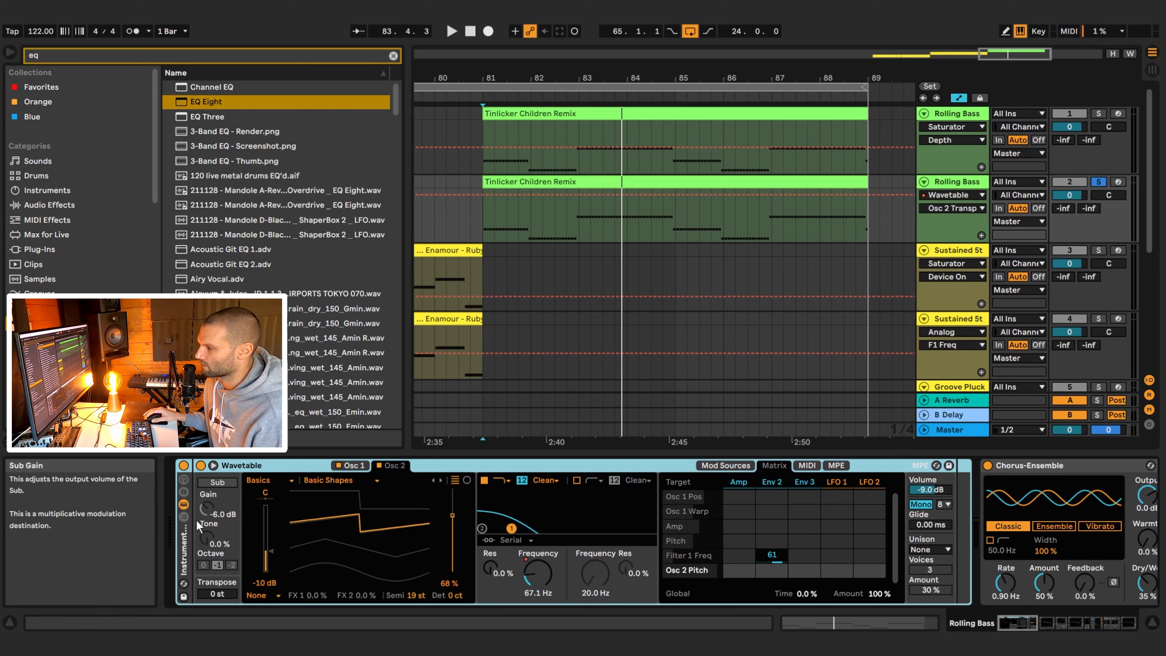
pyautogui.click(183, 515)
pyautogui.click(228, 504)
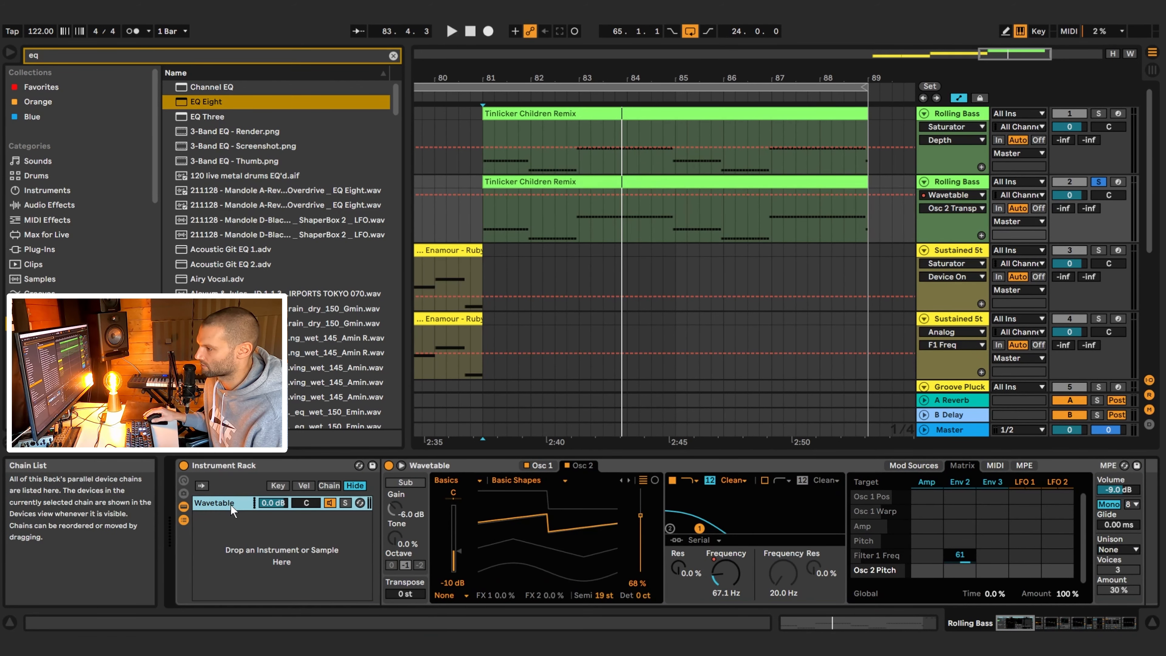
pyautogui.hotkey('ctrl', 'd')
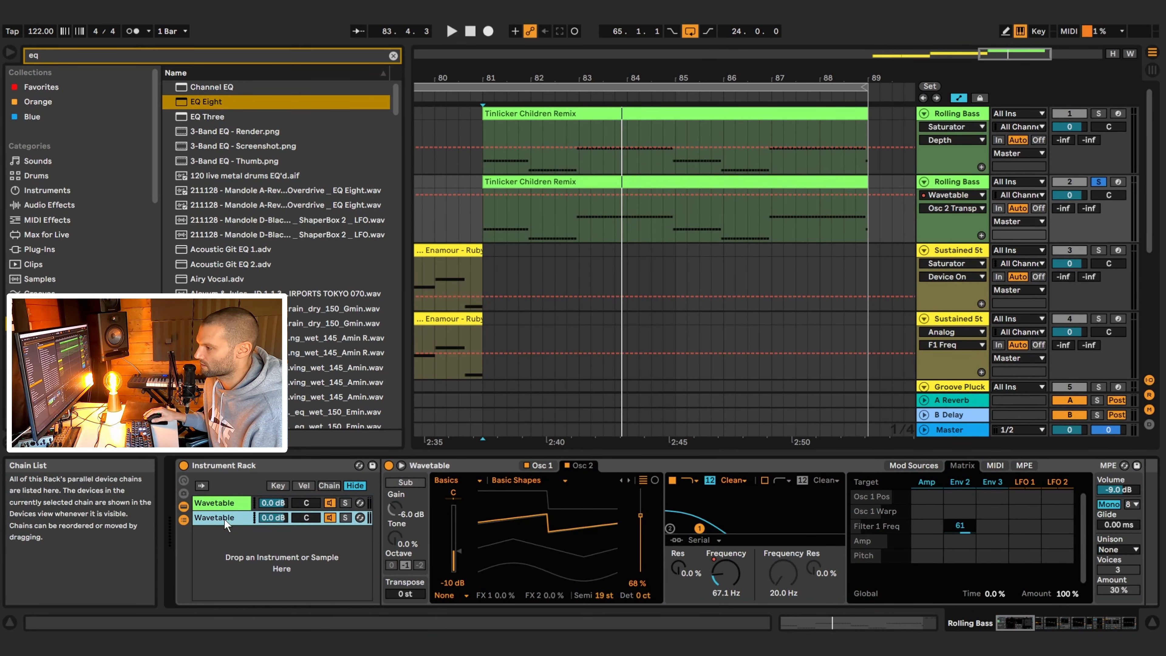
# Step: Turn off oscillator 1 in the duplicated Wavetable chain and keep oscillator 2 active
pyautogui.click(526, 464)
pyautogui.click(568, 466)
pyautogui.click(568, 466)
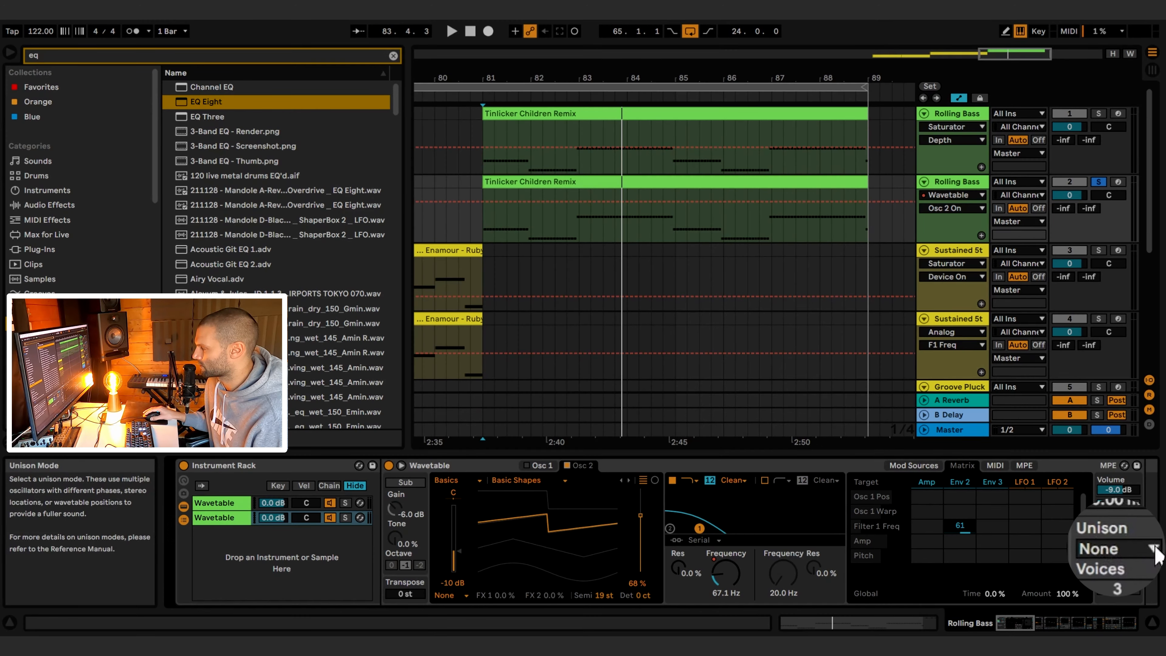
# Step: Set the duplicated Wavetable's unison mode to Classic with 8 voices
pyautogui.click(1121, 549)
pyautogui.click(1134, 487)
pyautogui.moveTo(1118, 570); pyautogui.dragTo(1118, 551)
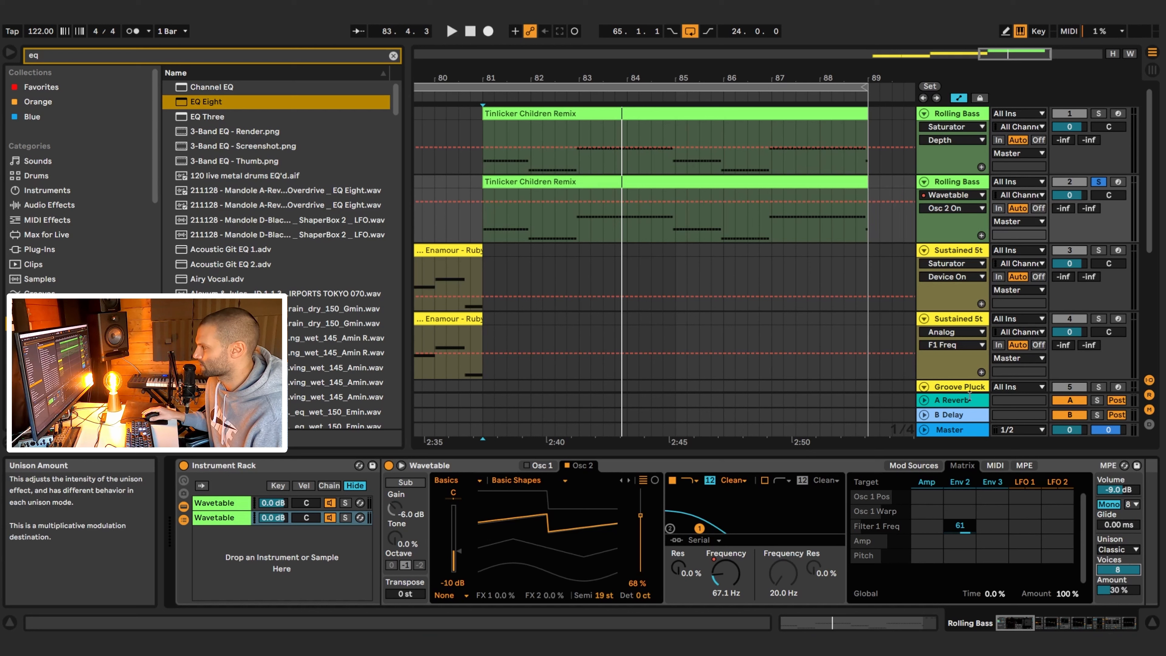
# Step: Solo the duplicated Wavetable chain and, while auditioning it, set its unison to 7 voices with an amount of 73%
pyautogui.click(345, 517)
pyautogui.press('space')
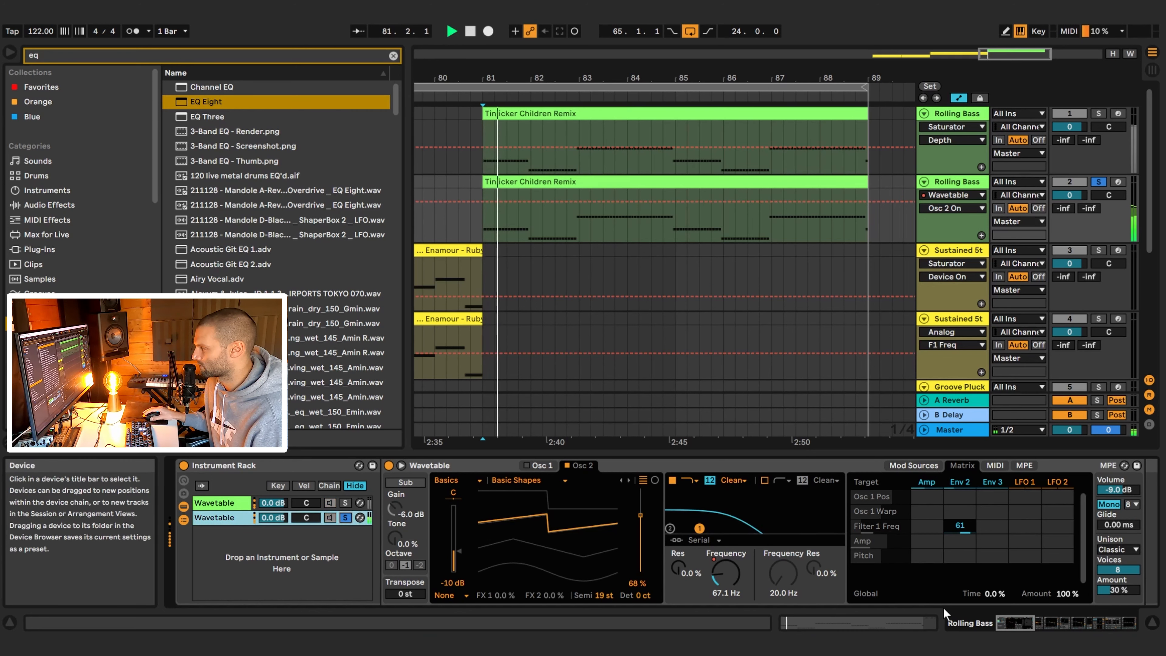
pyautogui.press('space')
pyautogui.press('space')
pyautogui.moveTo(1116, 571)
pyautogui.mouseDown()
pyautogui.moveTo(1116, 593)
pyautogui.moveTo(1118, 552)
pyautogui.moveTo(1118, 586)
pyautogui.moveTo(1119, 572)
pyautogui.mouseUp()
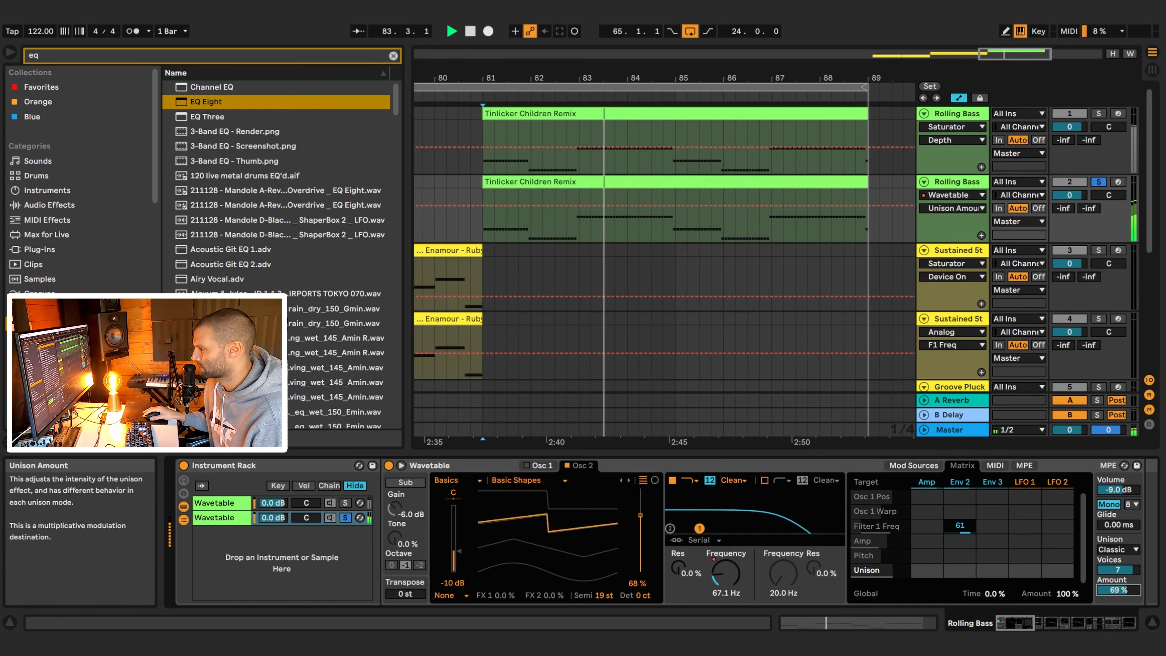
# Step: Unsolo the duplicated Wavetable chain and audition both rack layers together from bar 81
pyautogui.click(1030, 622)
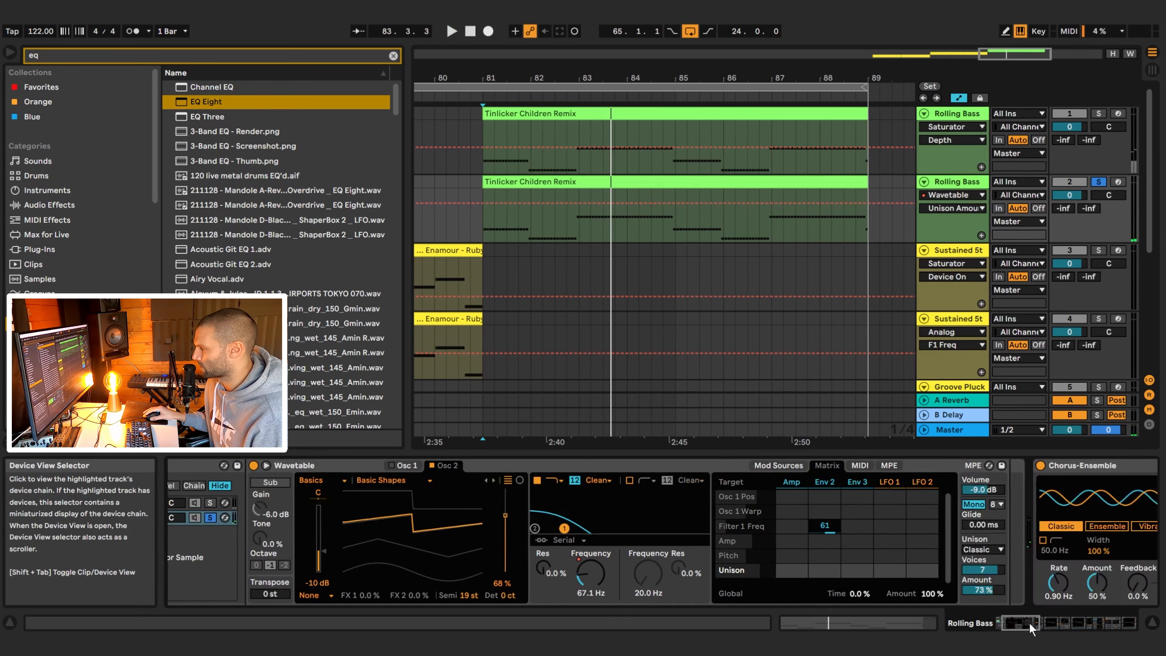
pyautogui.moveTo(1040, 622); pyautogui.dragTo(1020, 621)
pyautogui.click(344, 518)
pyautogui.press('space')
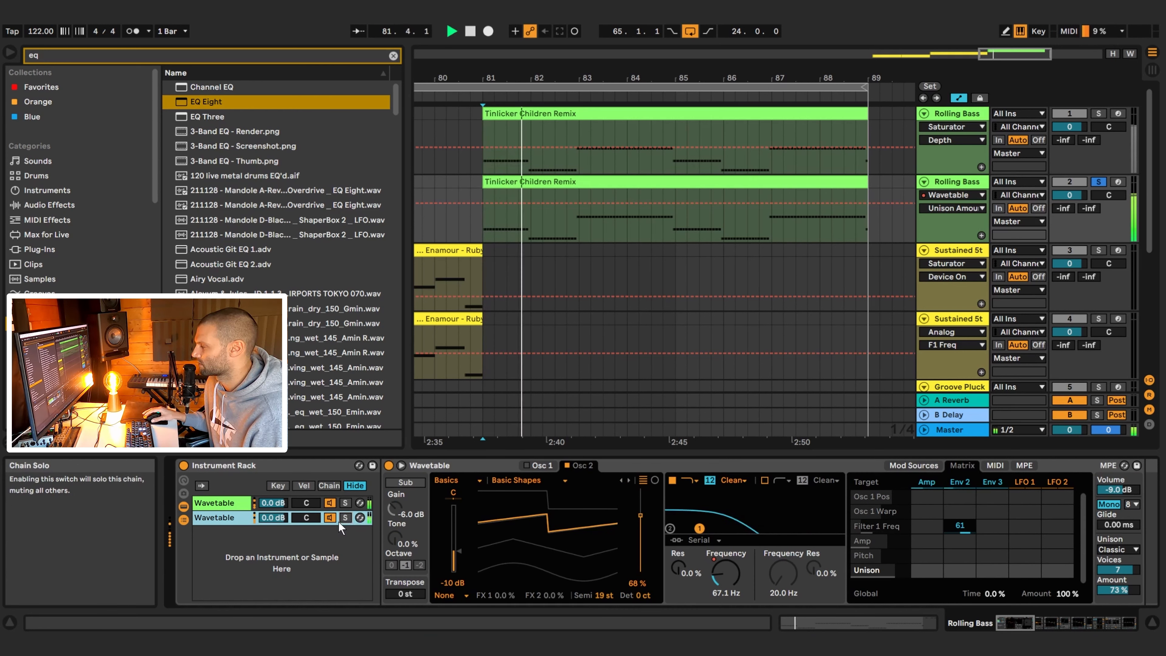
pyautogui.press('space')
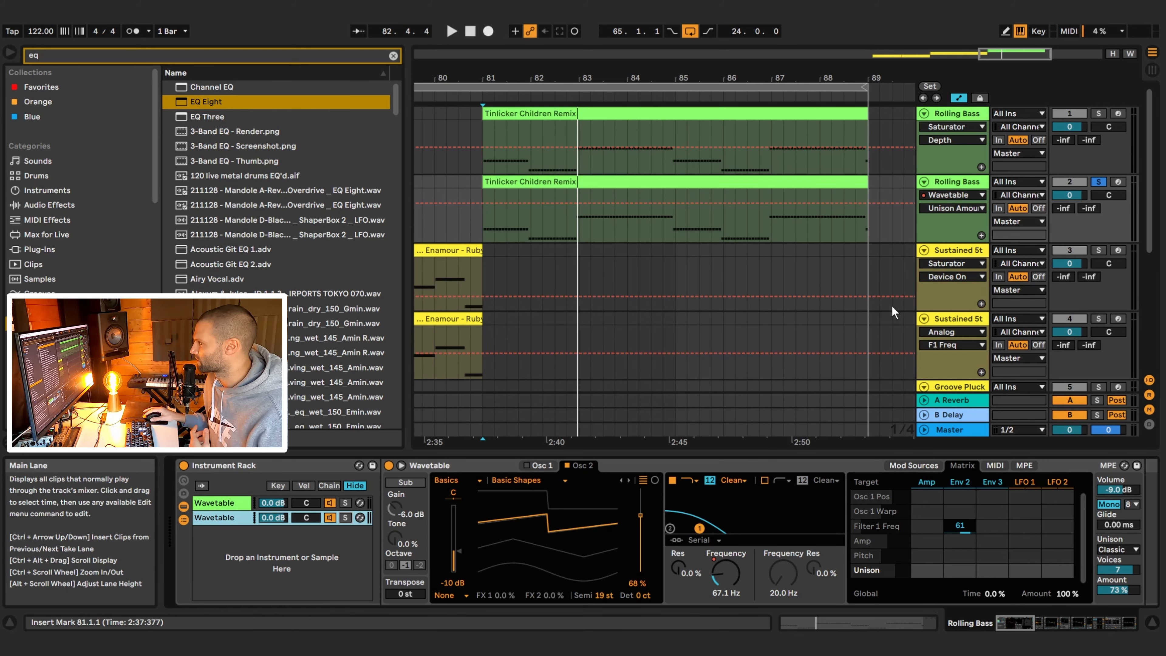
# Step: Show all the bass clips across the arrangement, down to the Groove Pluck tracks
pyautogui.moveTo(995, 57); pyautogui.dragTo(993, 23)
pyautogui.scroll(-3, 717, 157)
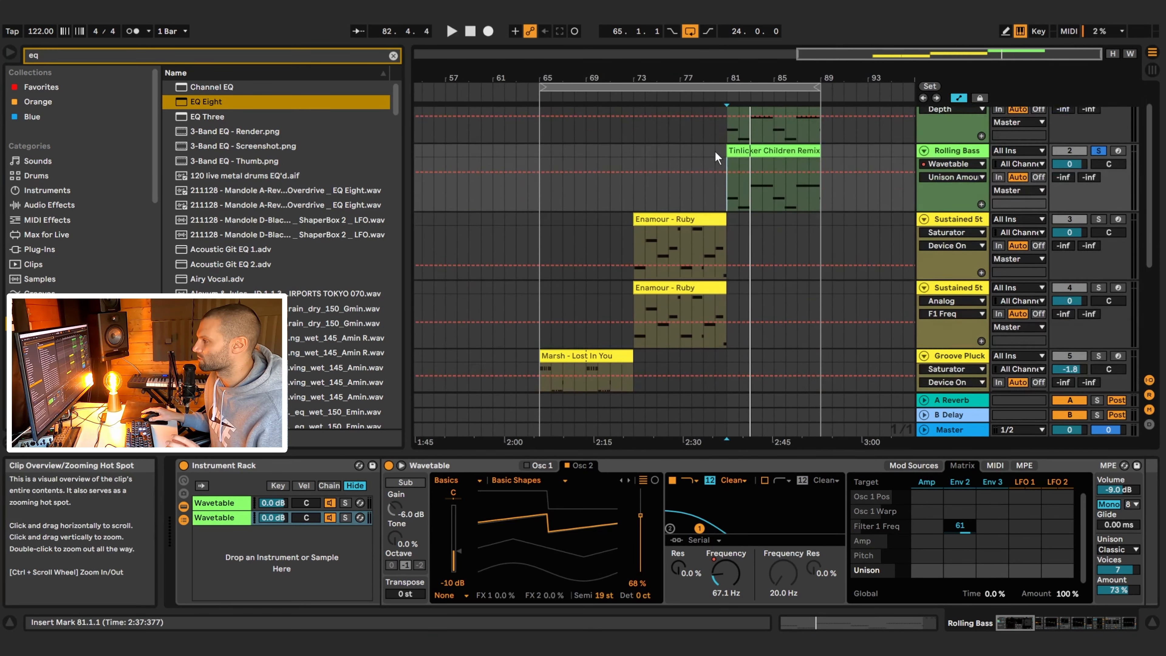
pyautogui.scroll(-1, 654, 317)
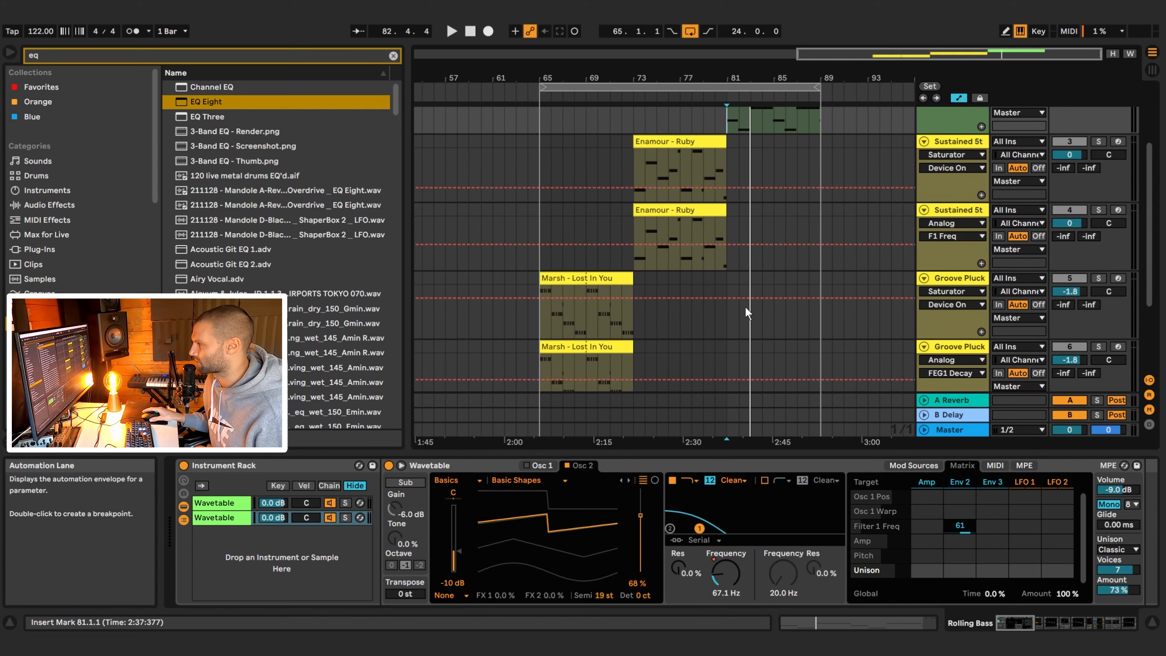